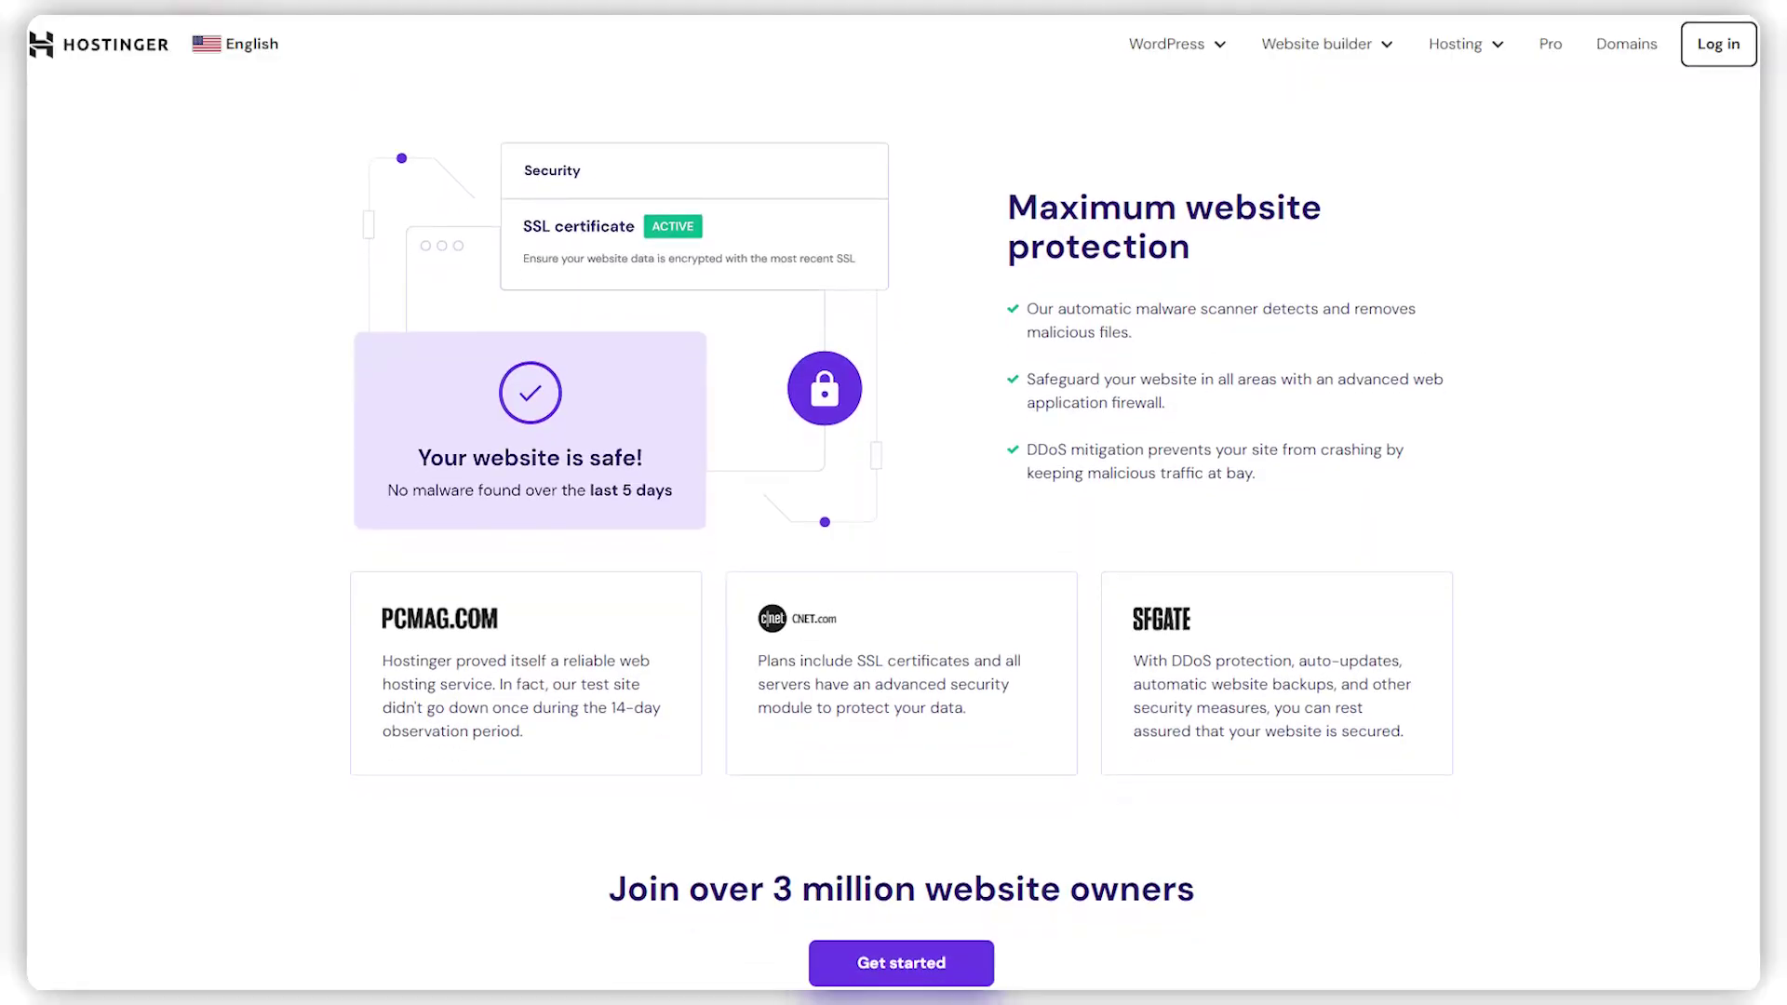
# Scroll down the Hostinger WordPress hosting checkout to the cart's coupon field
pyautogui.scroll(-3, 893, 503)
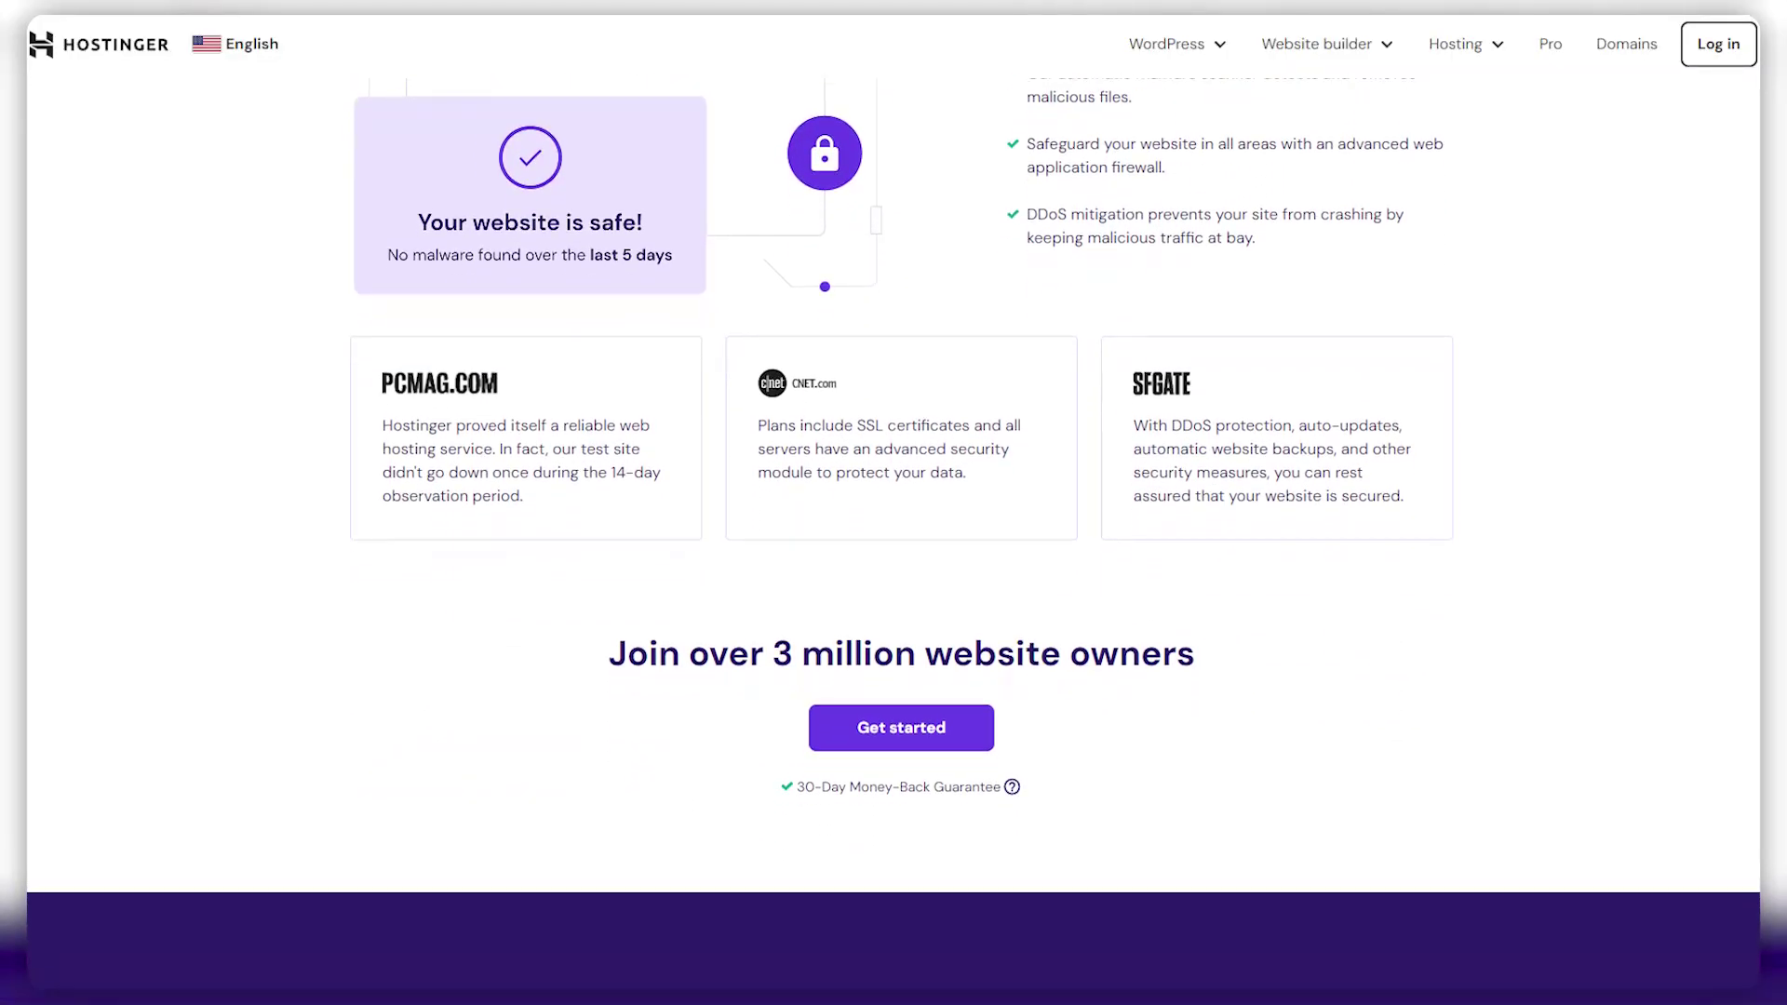
pyautogui.scroll(-3, 893, 503)
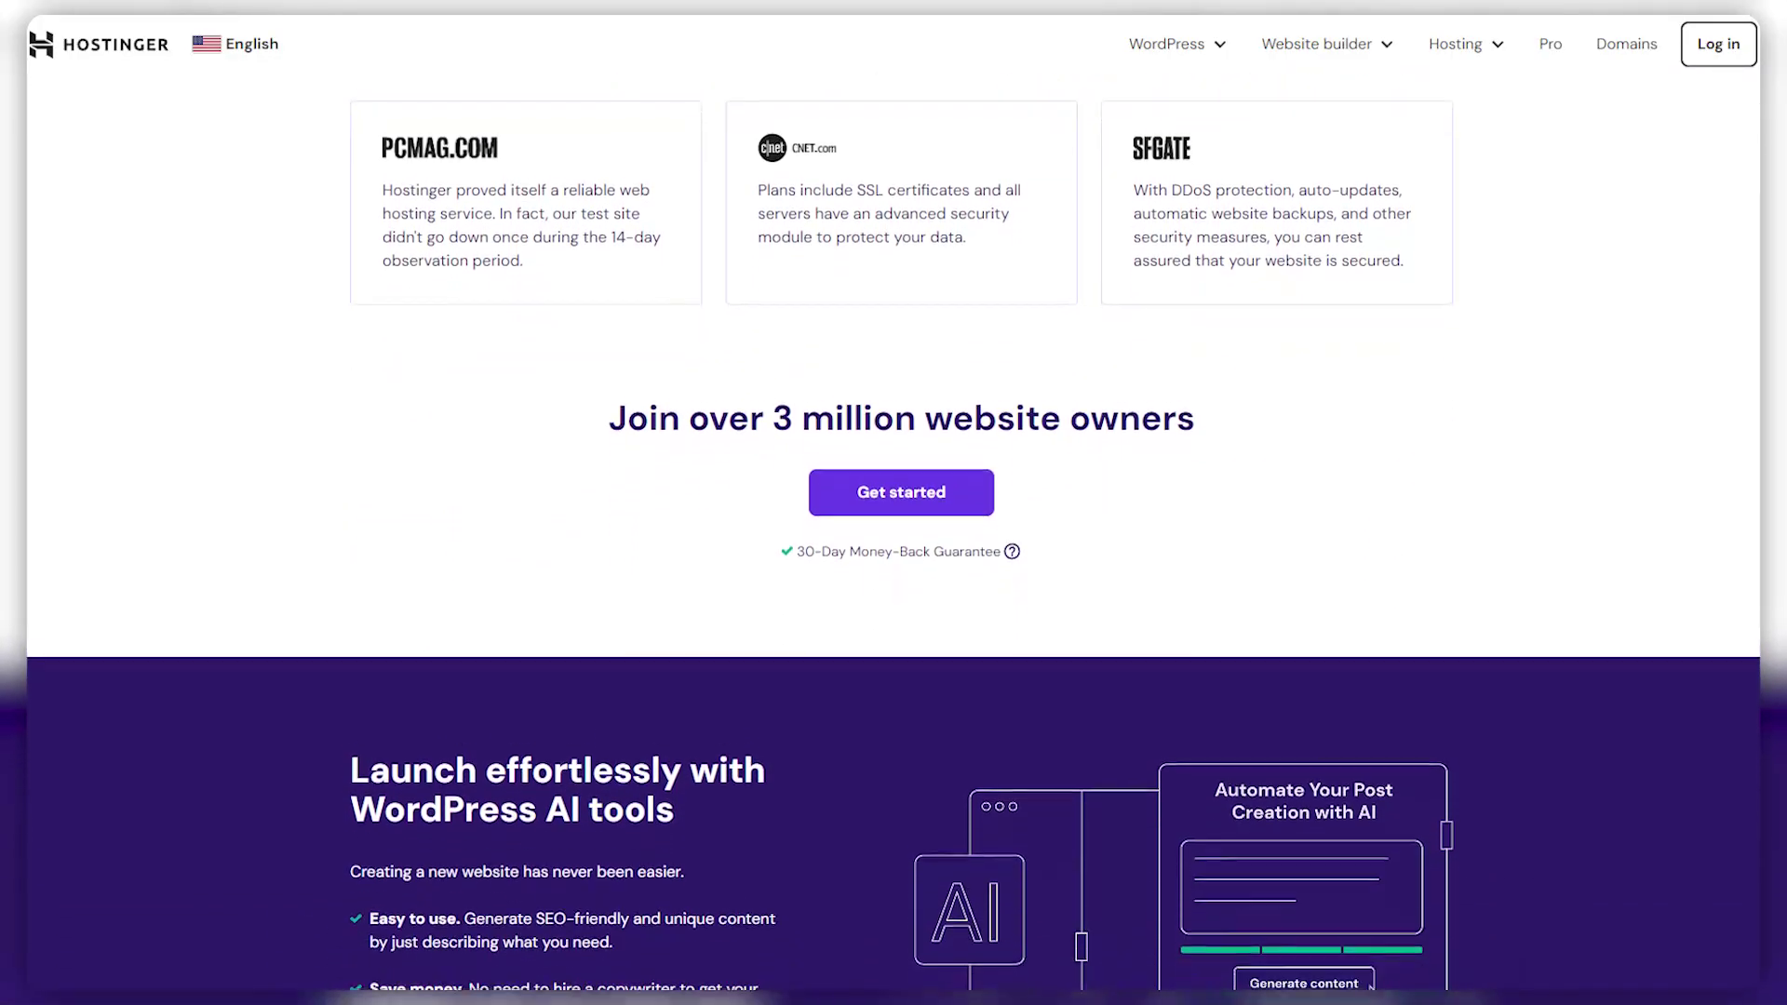
pyautogui.scroll(-3, 894, 503)
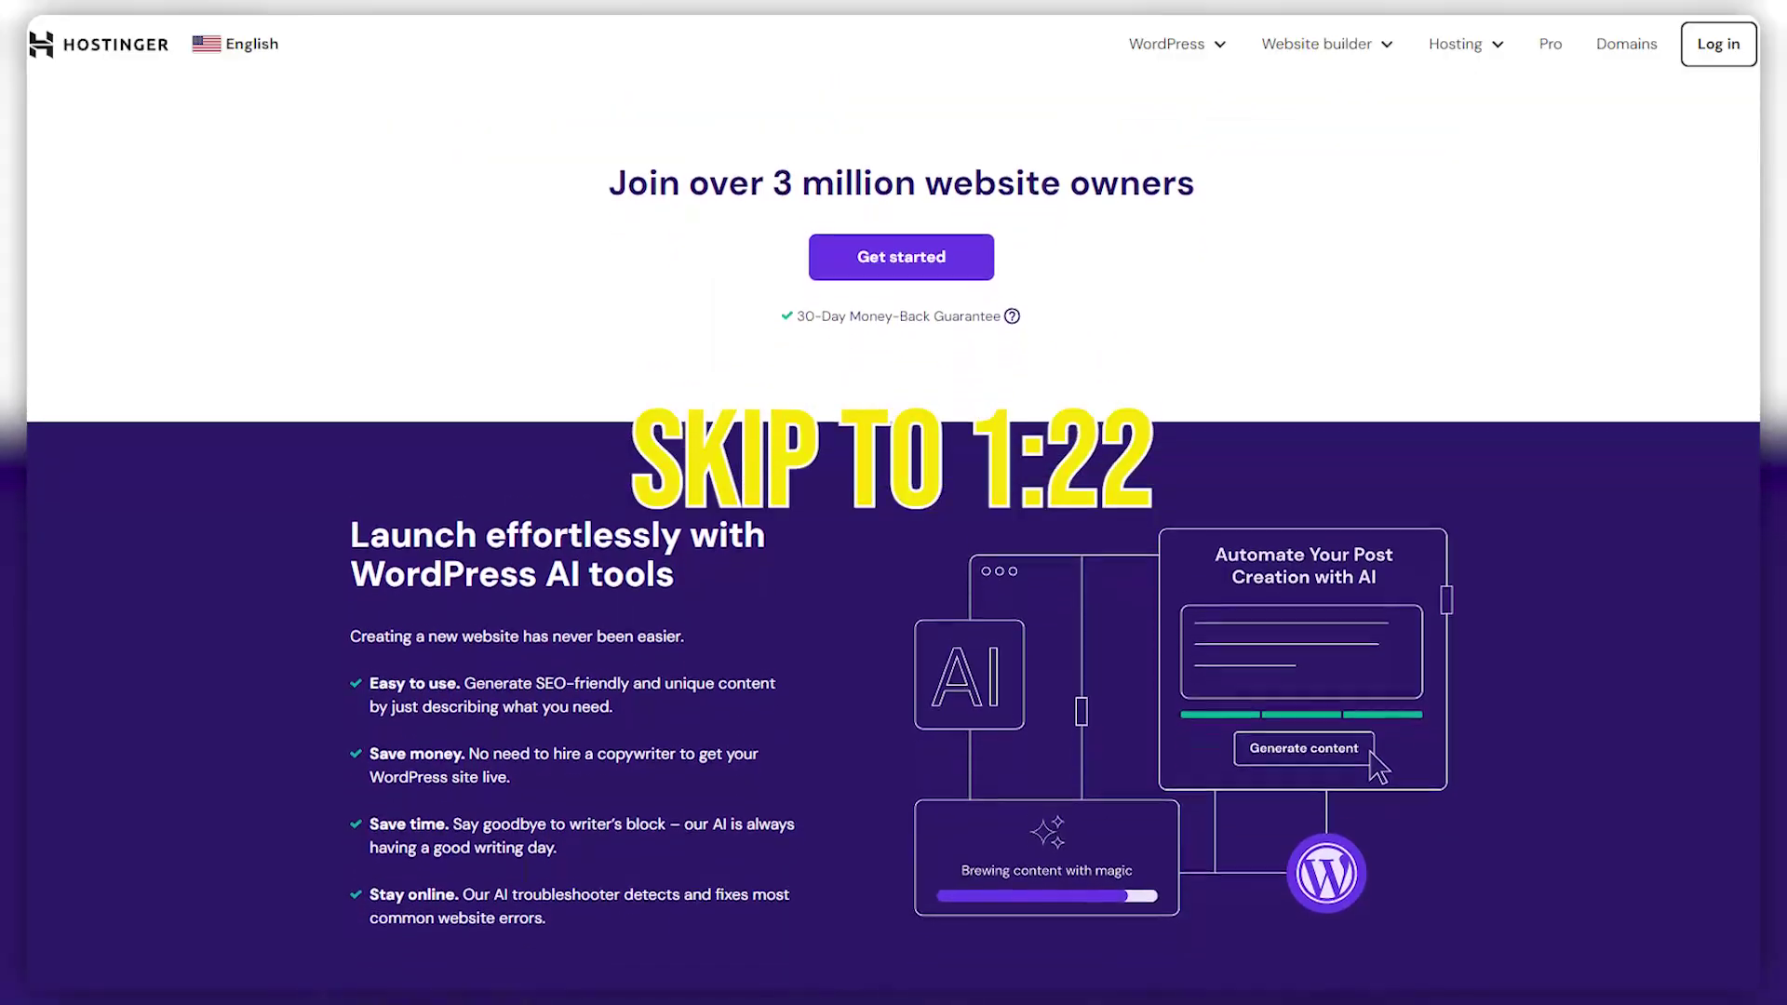
pyautogui.scroll(-3, 893, 502)
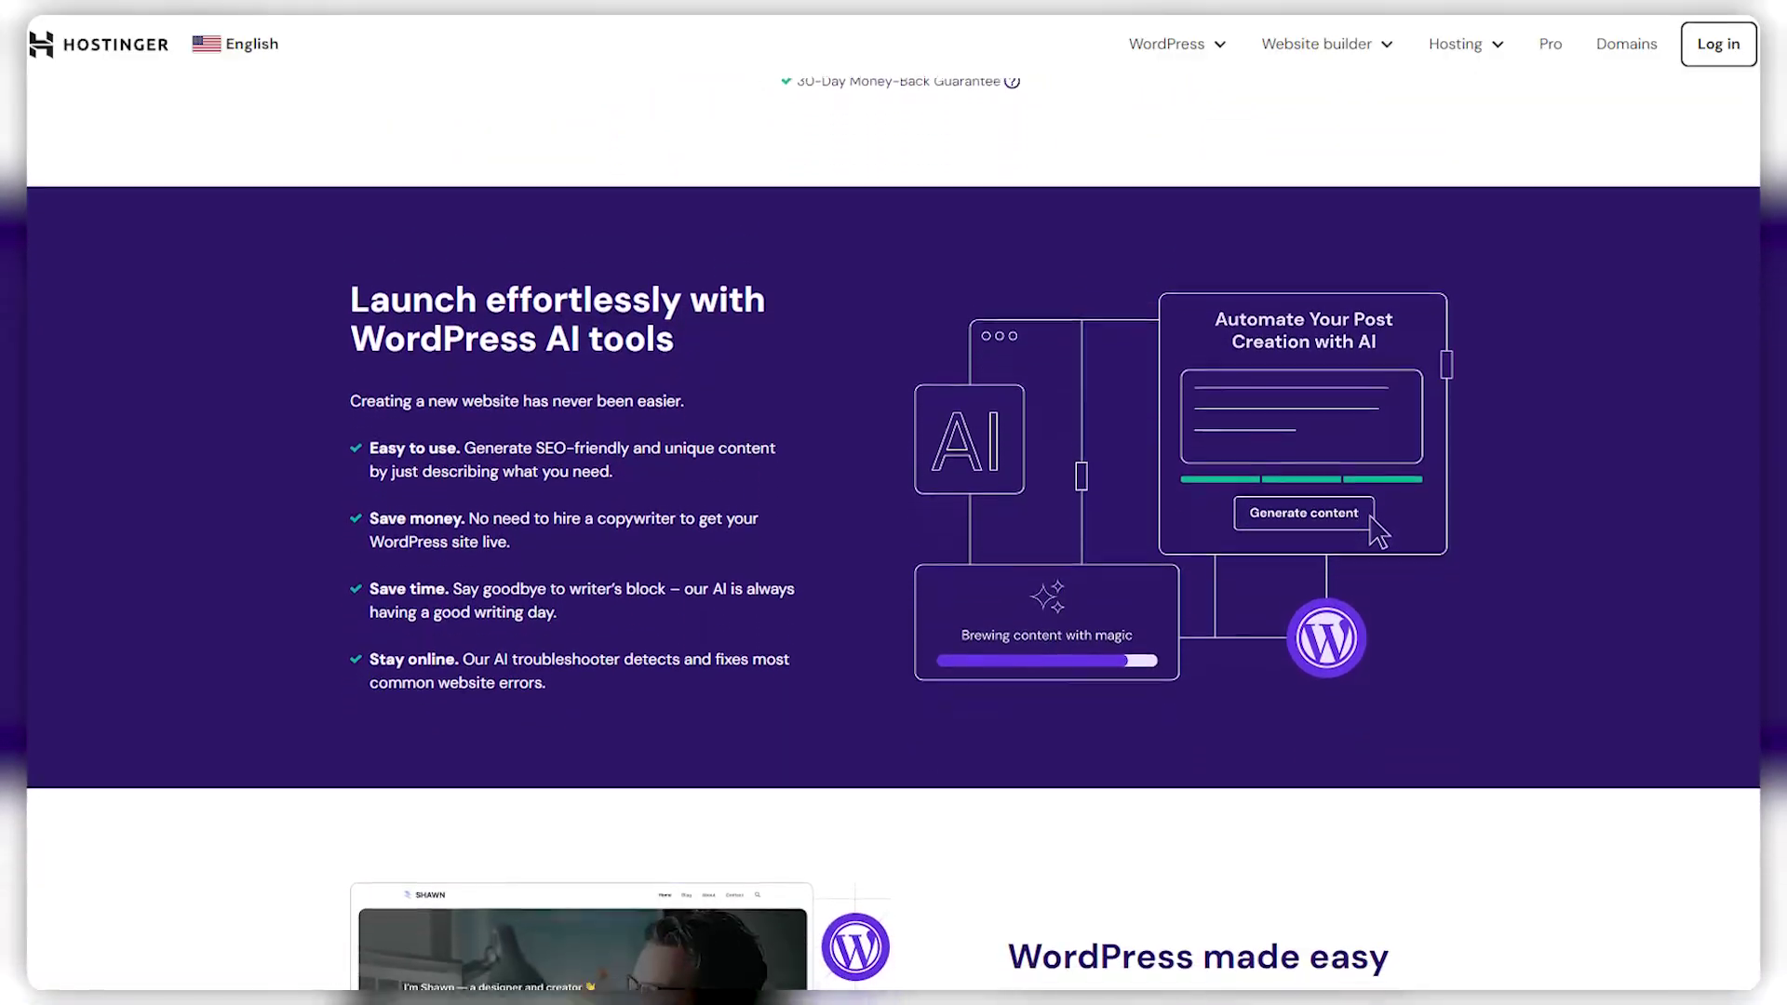
pyautogui.scroll(-3, 894, 502)
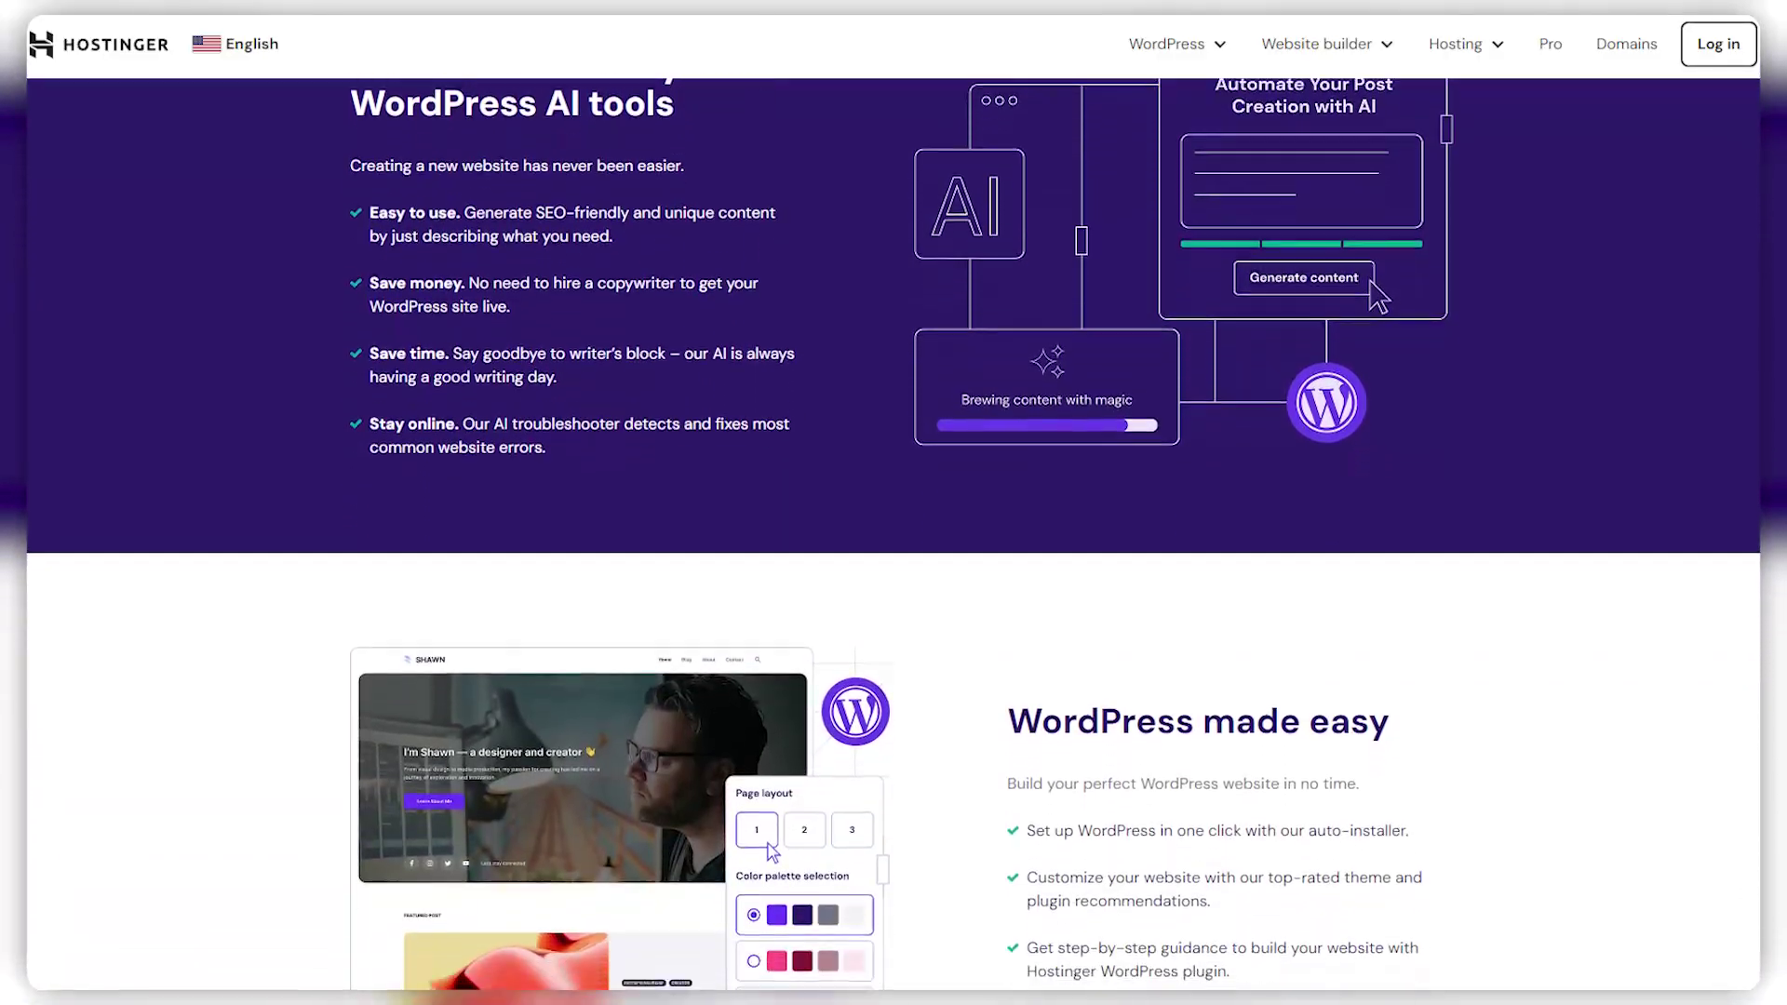
pyautogui.scroll(-3, 893, 503)
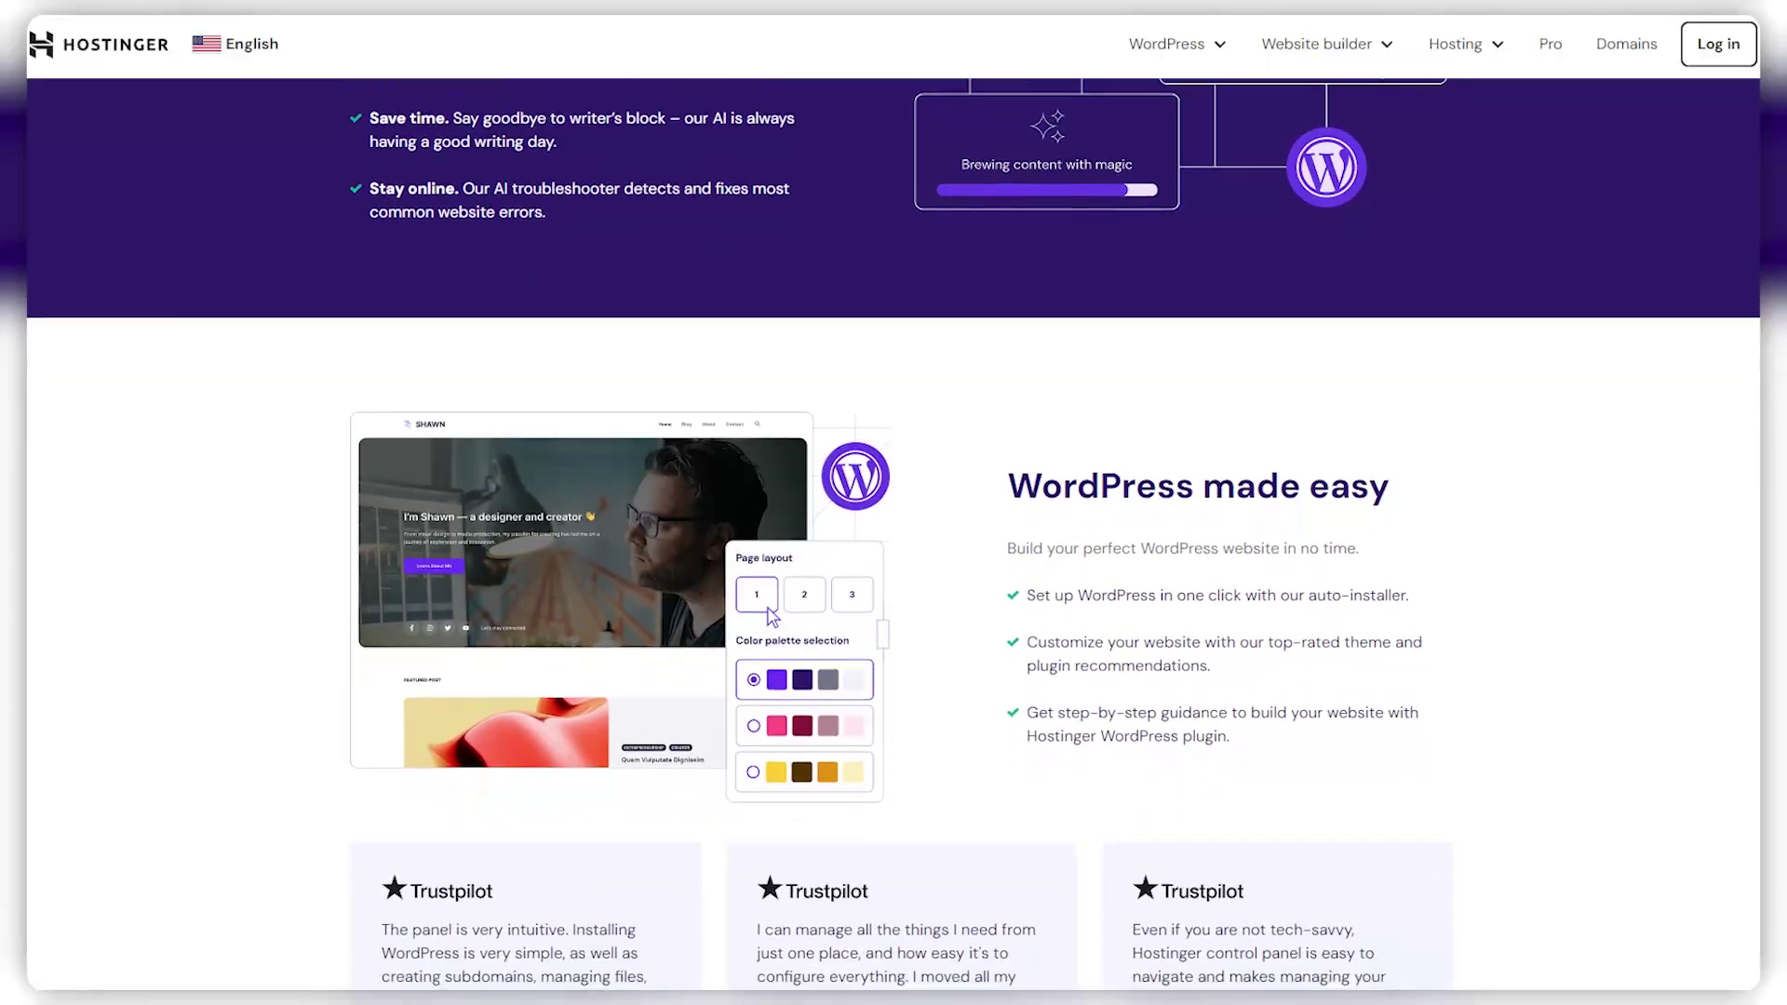
pyautogui.scroll(-3, 894, 502)
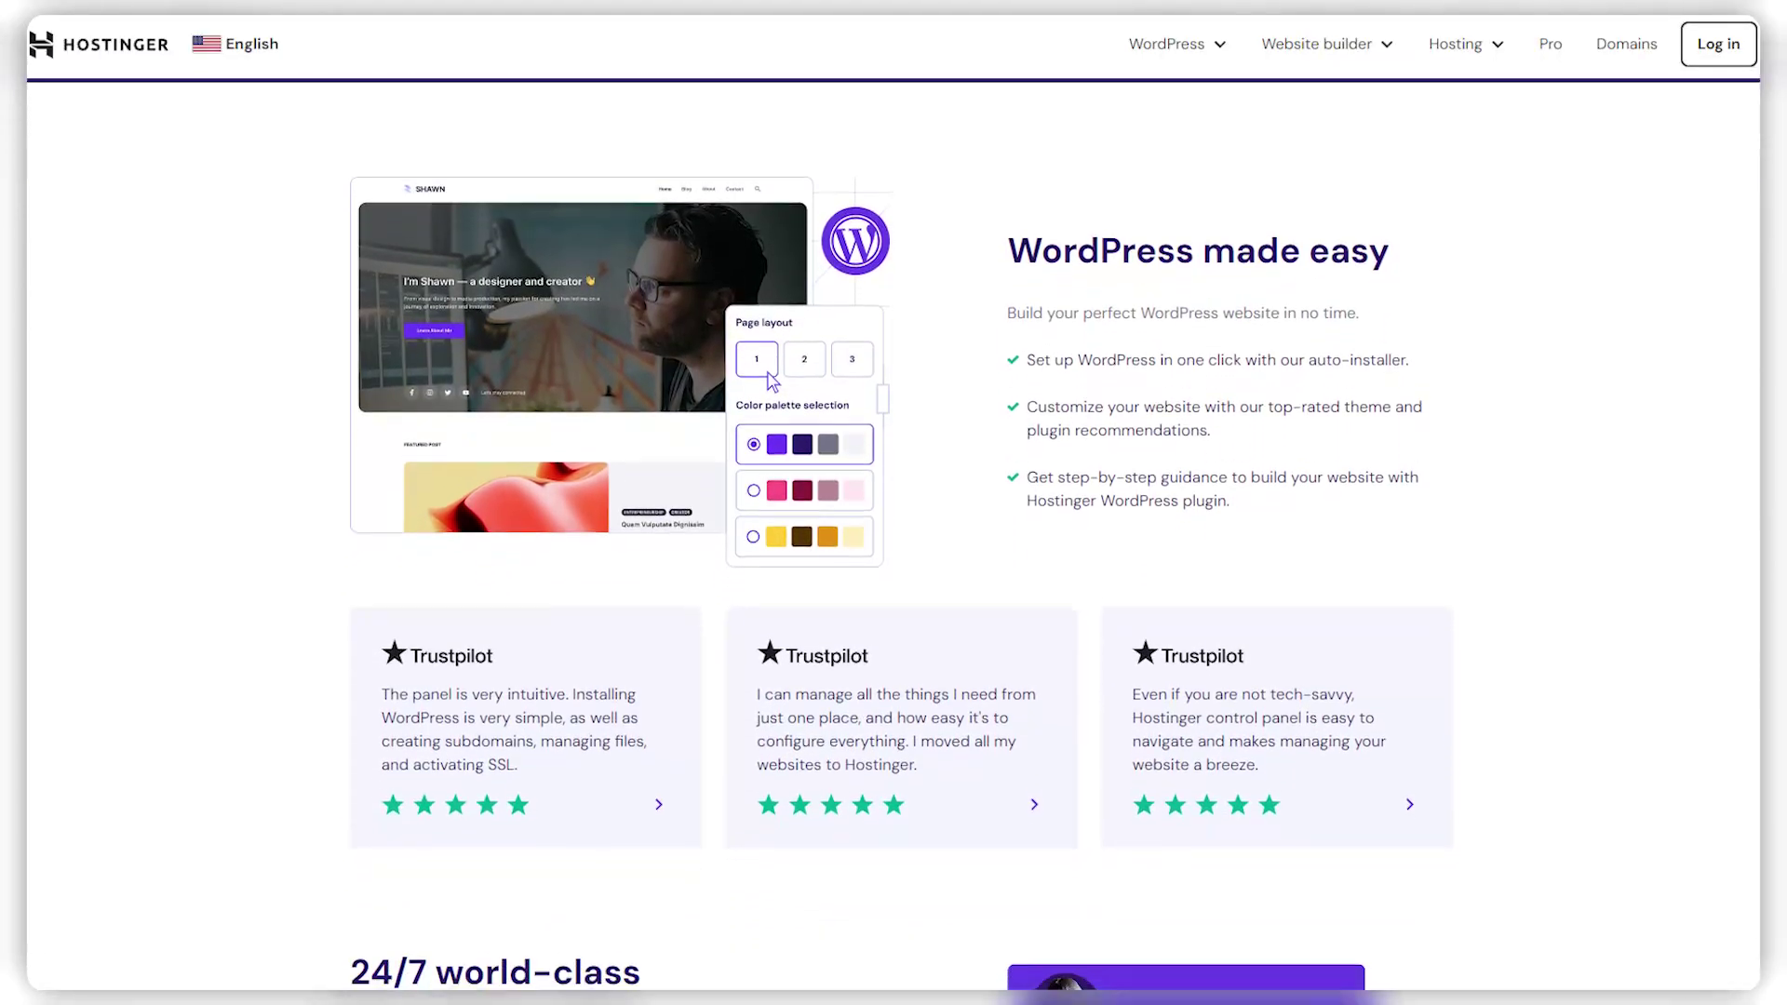
pyautogui.scroll(-3, 894, 503)
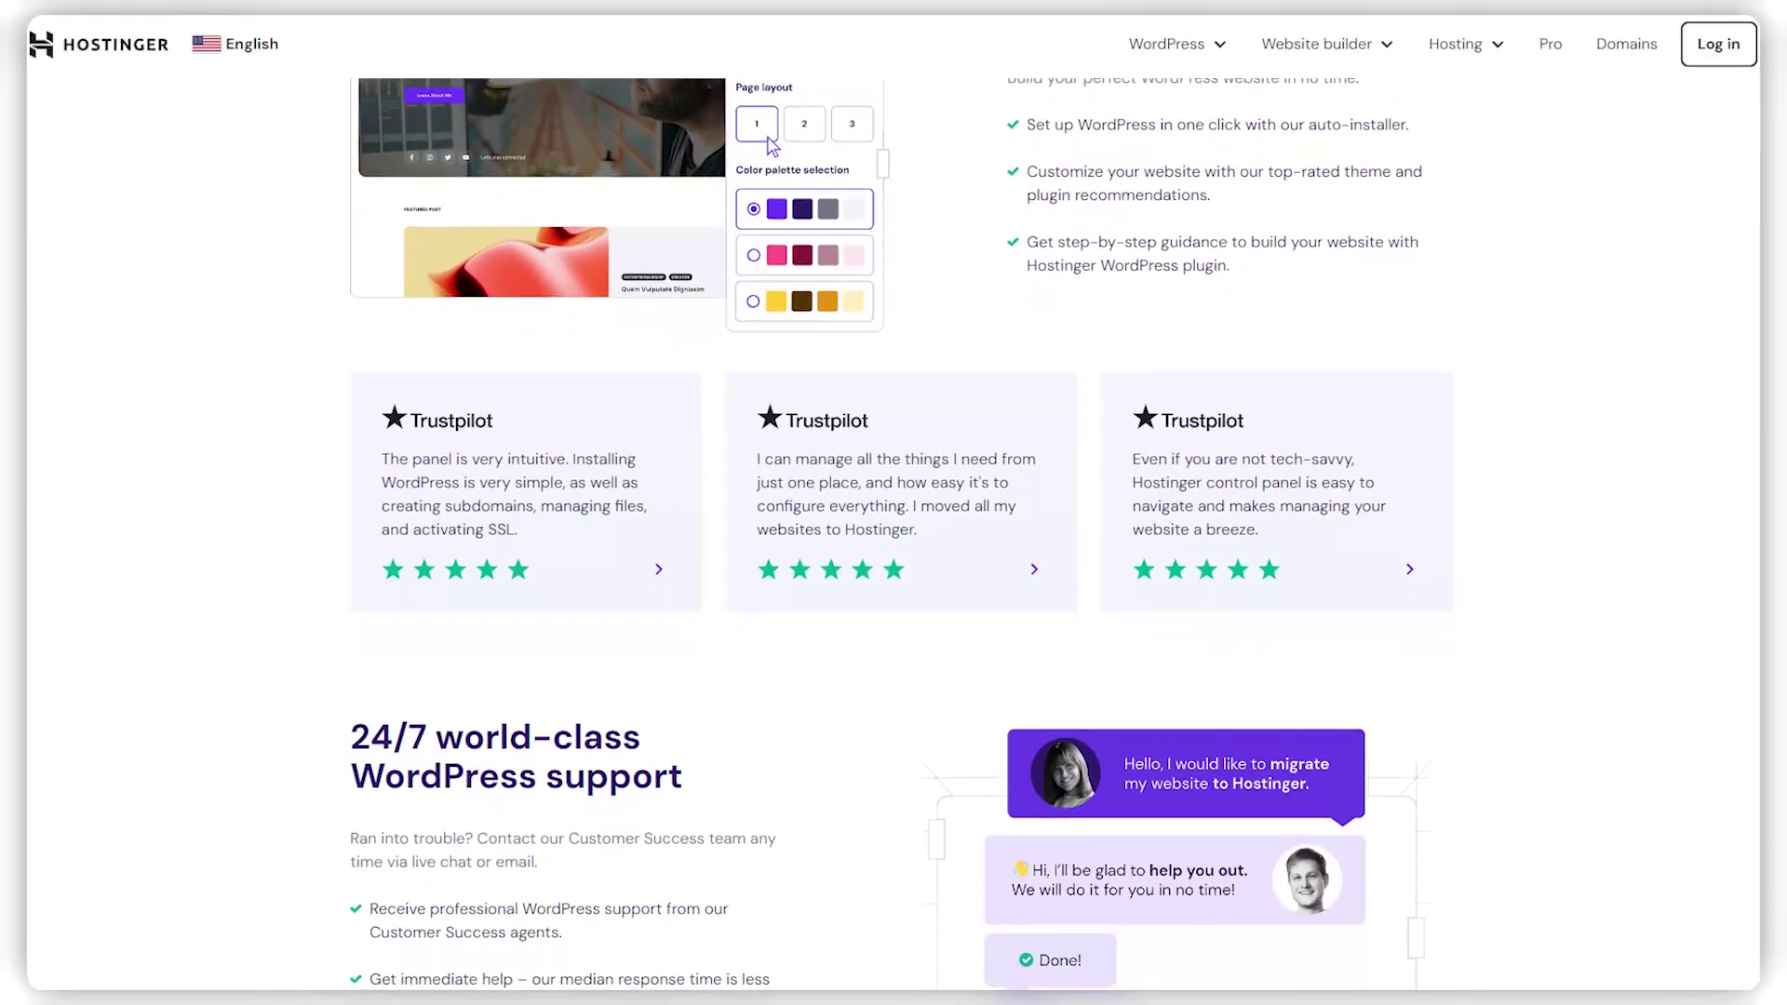
pyautogui.scroll(-3, 894, 502)
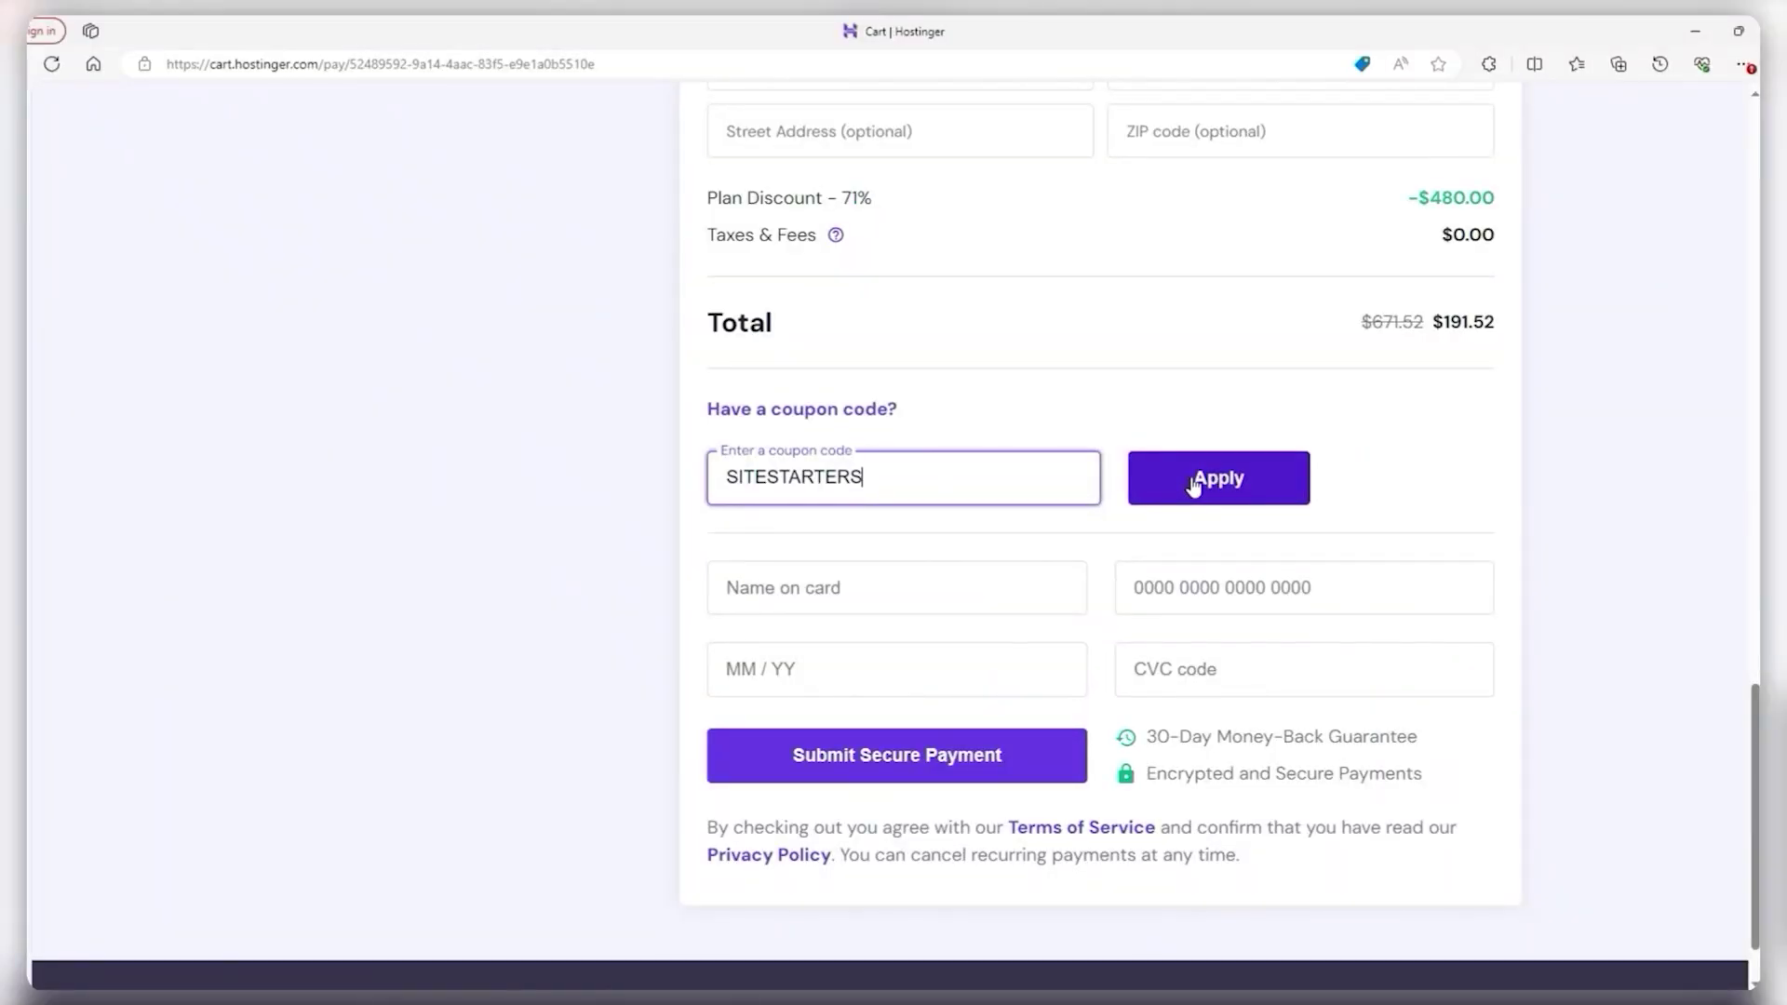
# Apply the coupon for a 74% discount and $172.37 total, then review the order below
pyautogui.click(1194, 483)
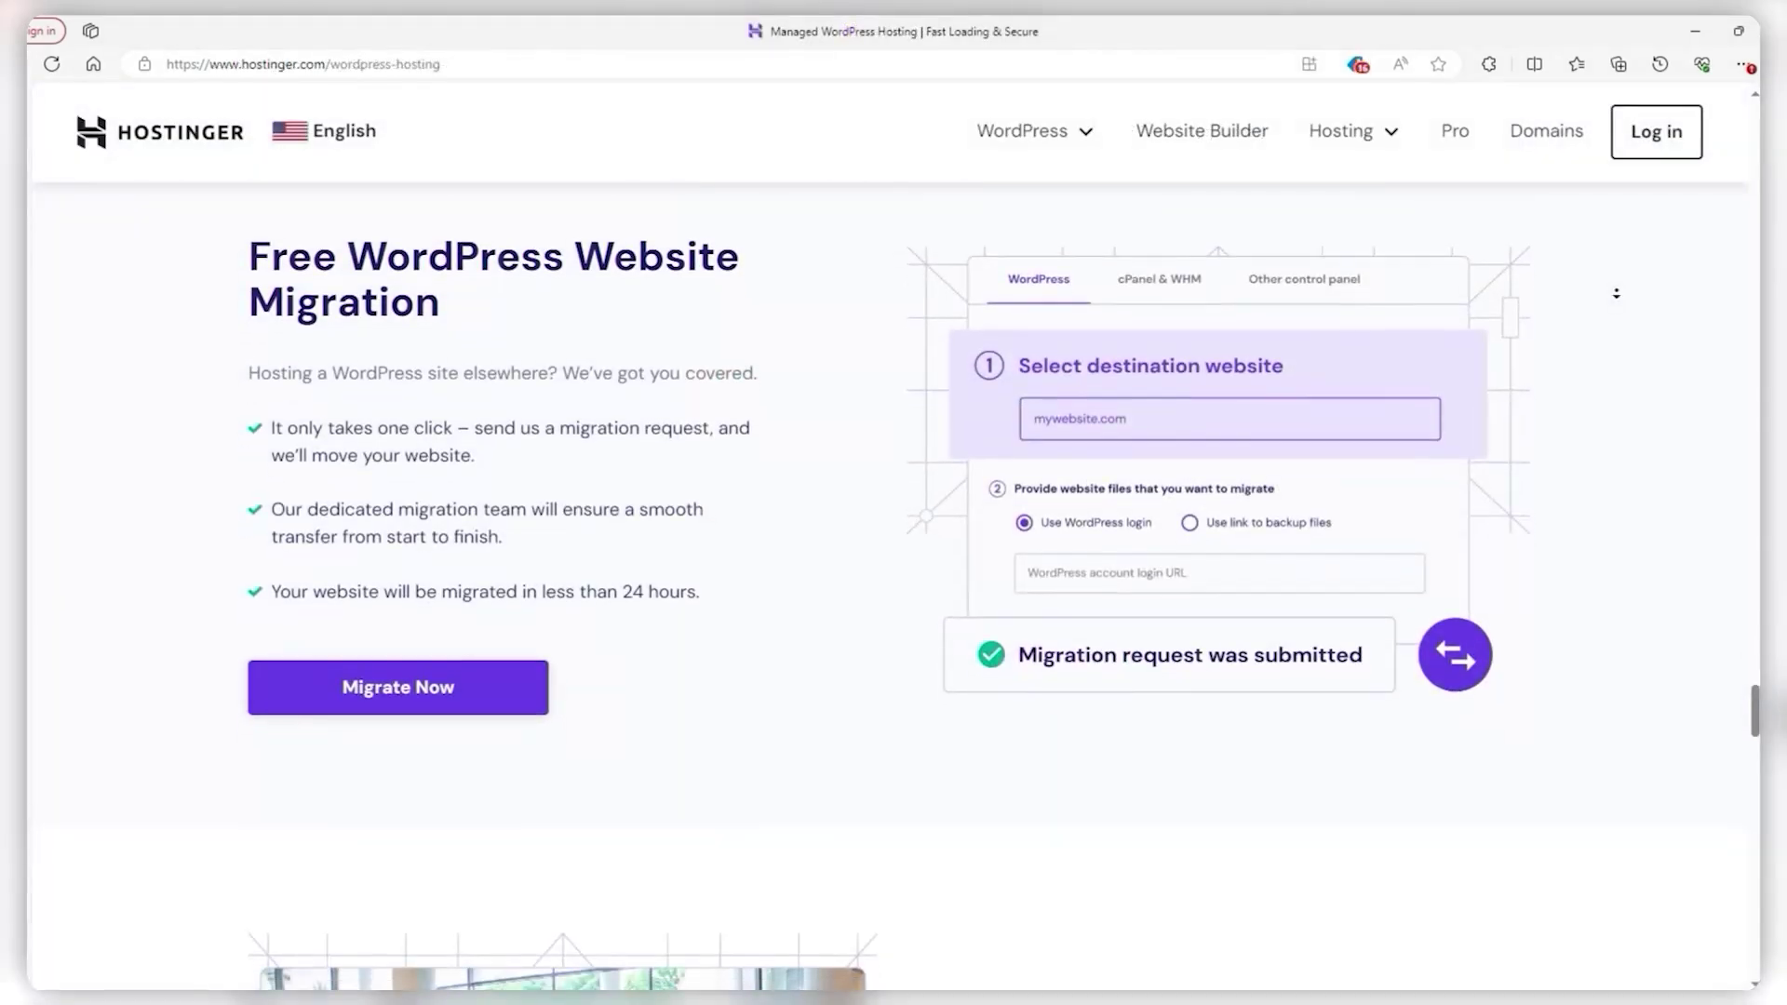
pyautogui.scroll(-1, 1616, 293)
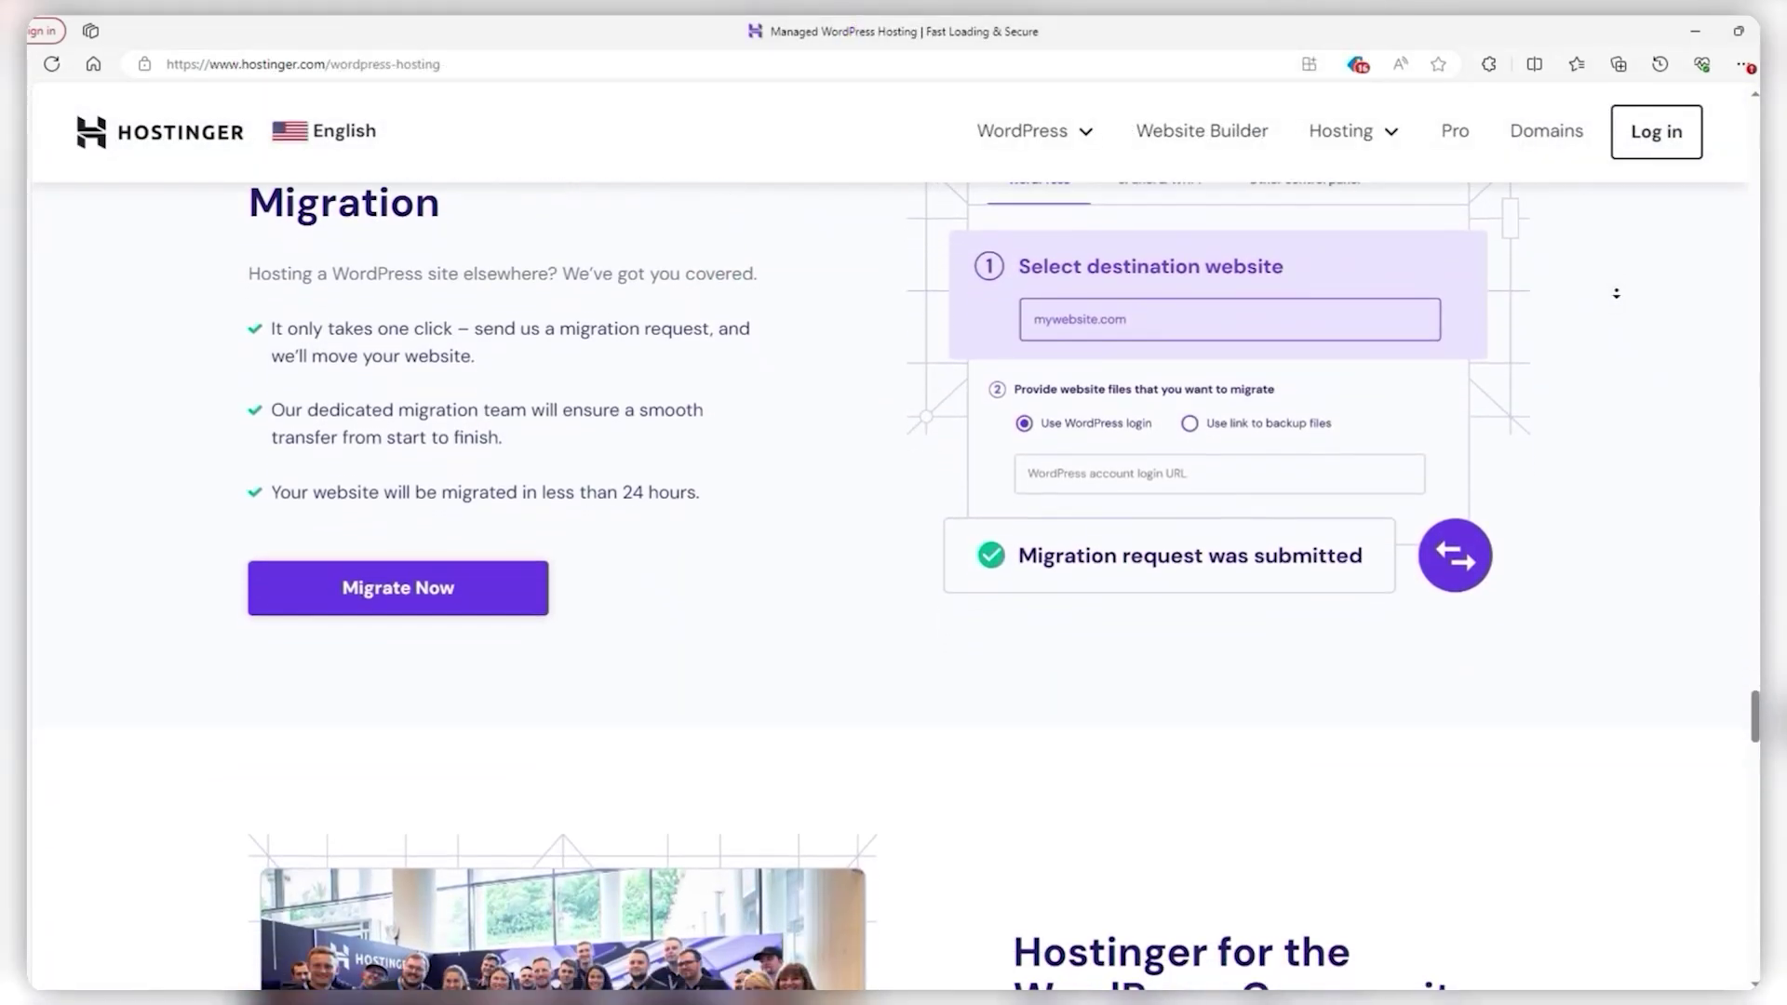
pyautogui.scroll(-2, 1615, 294)
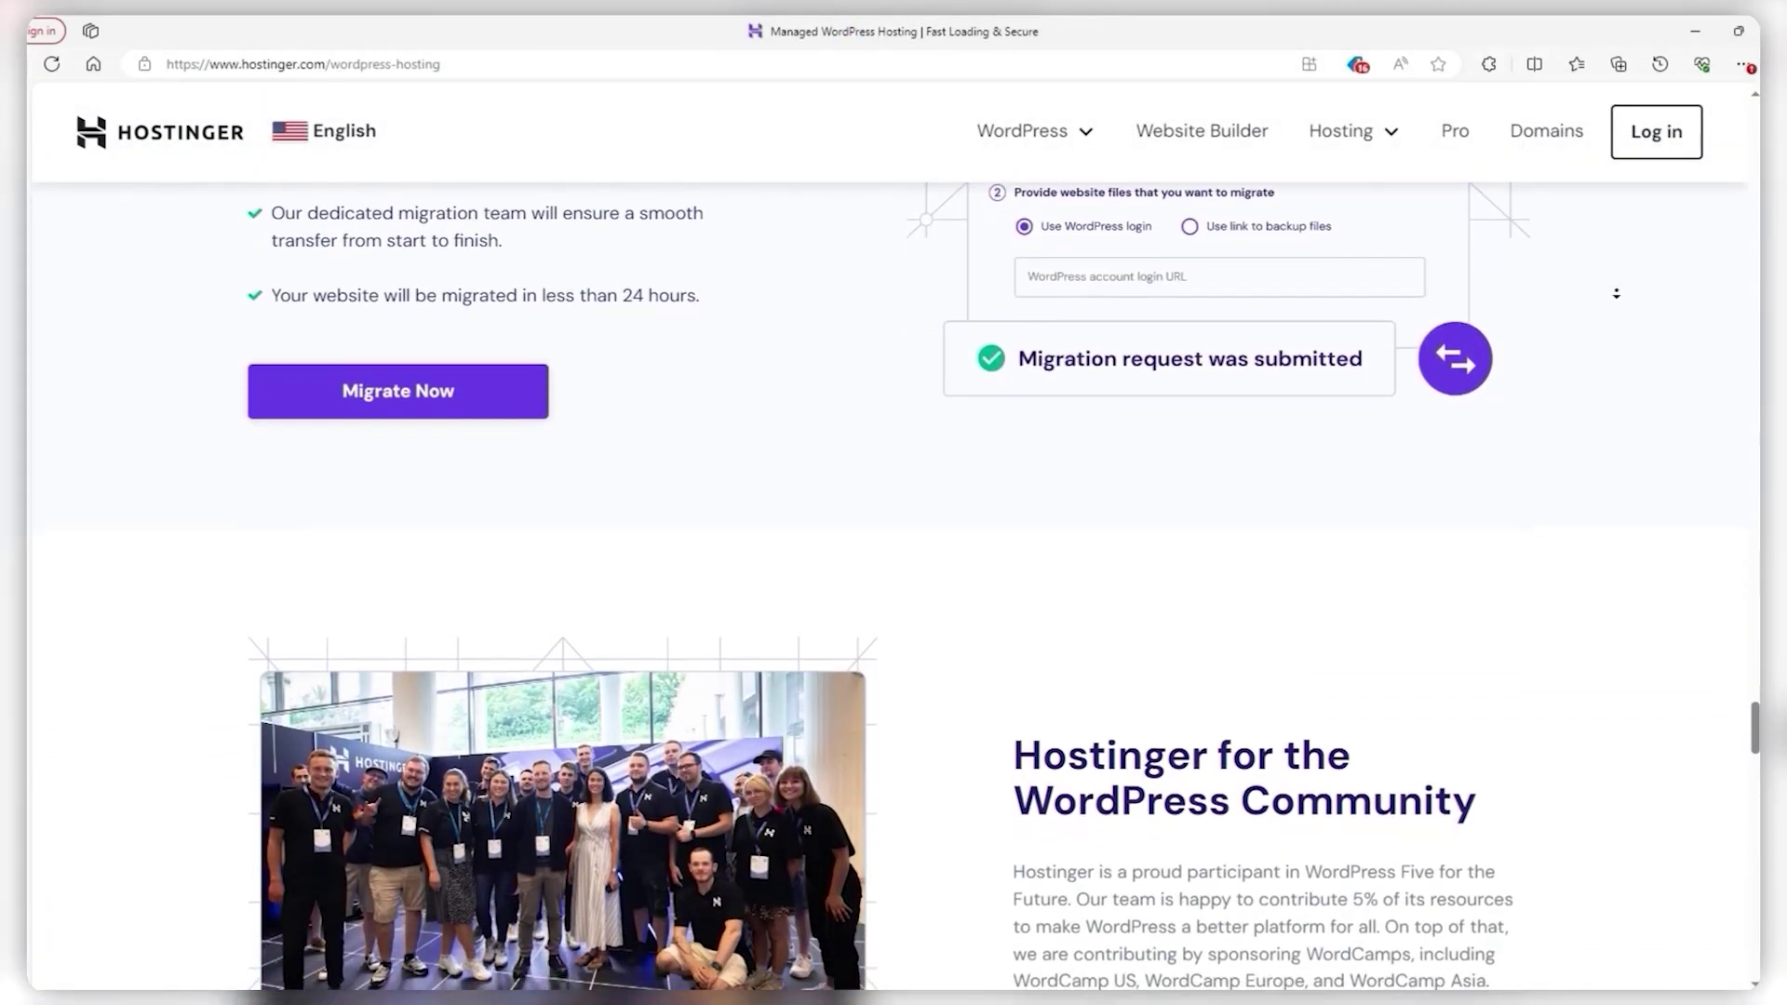
pyautogui.scroll(-2, 1616, 293)
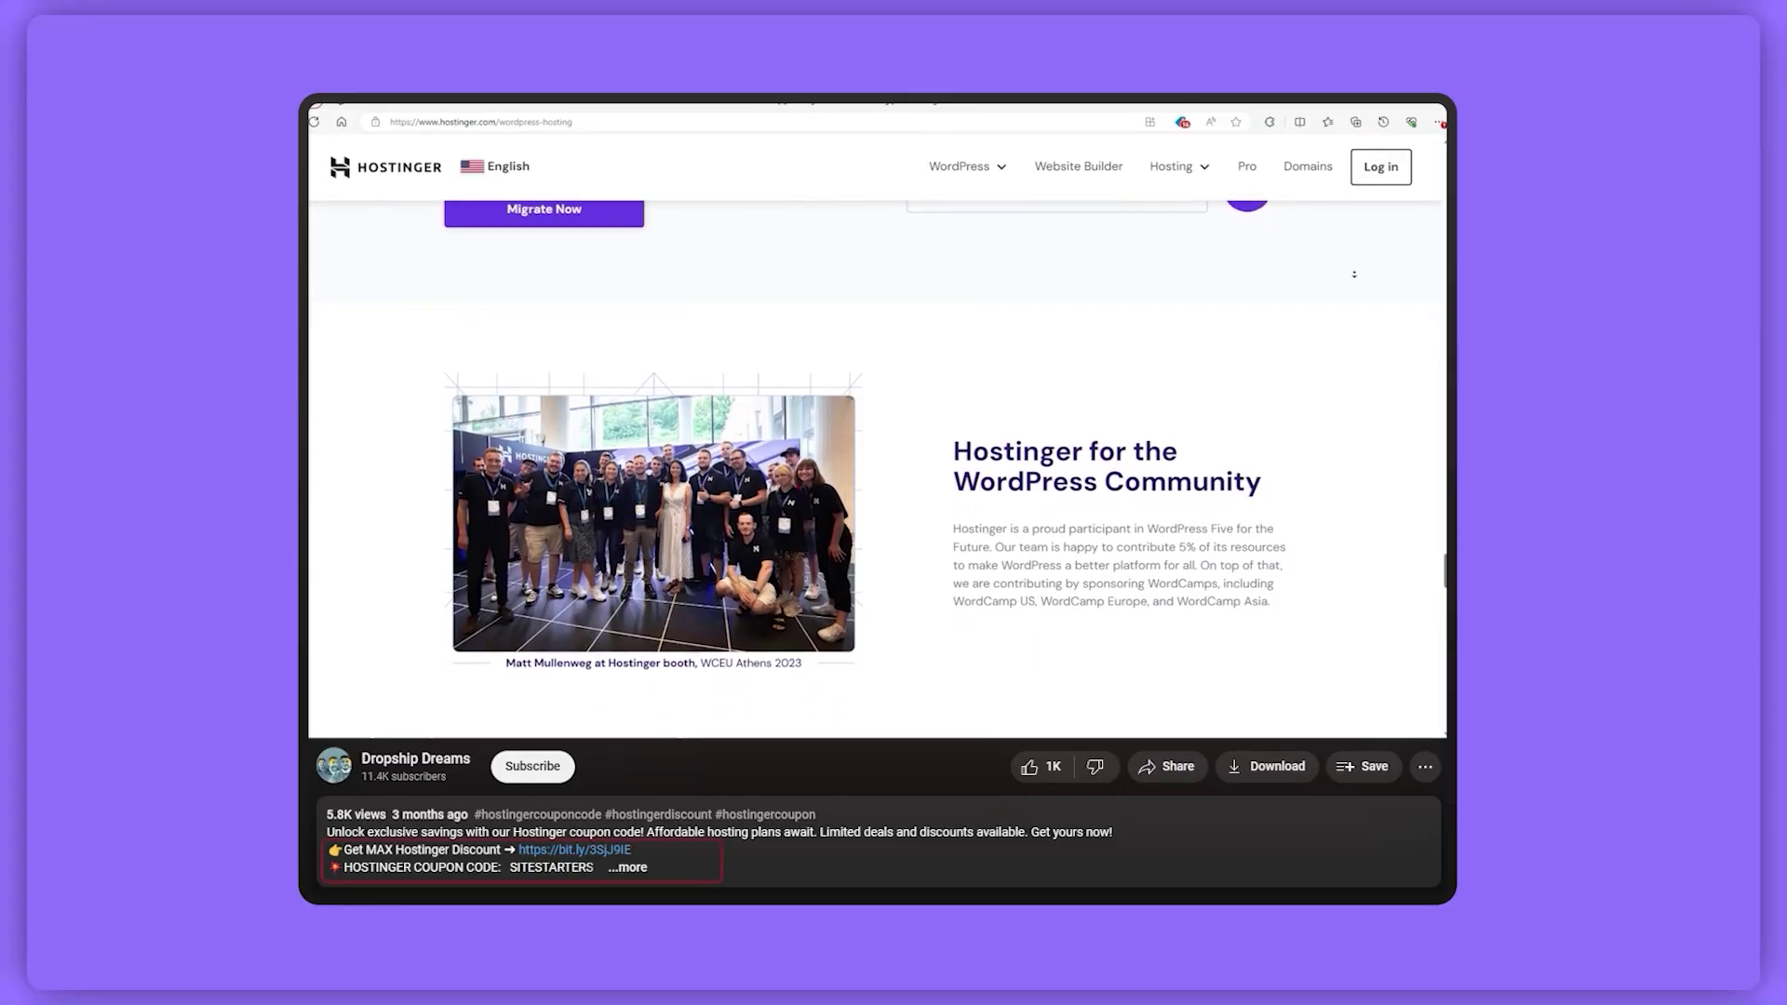
pyautogui.scroll(-2, 1354, 275)
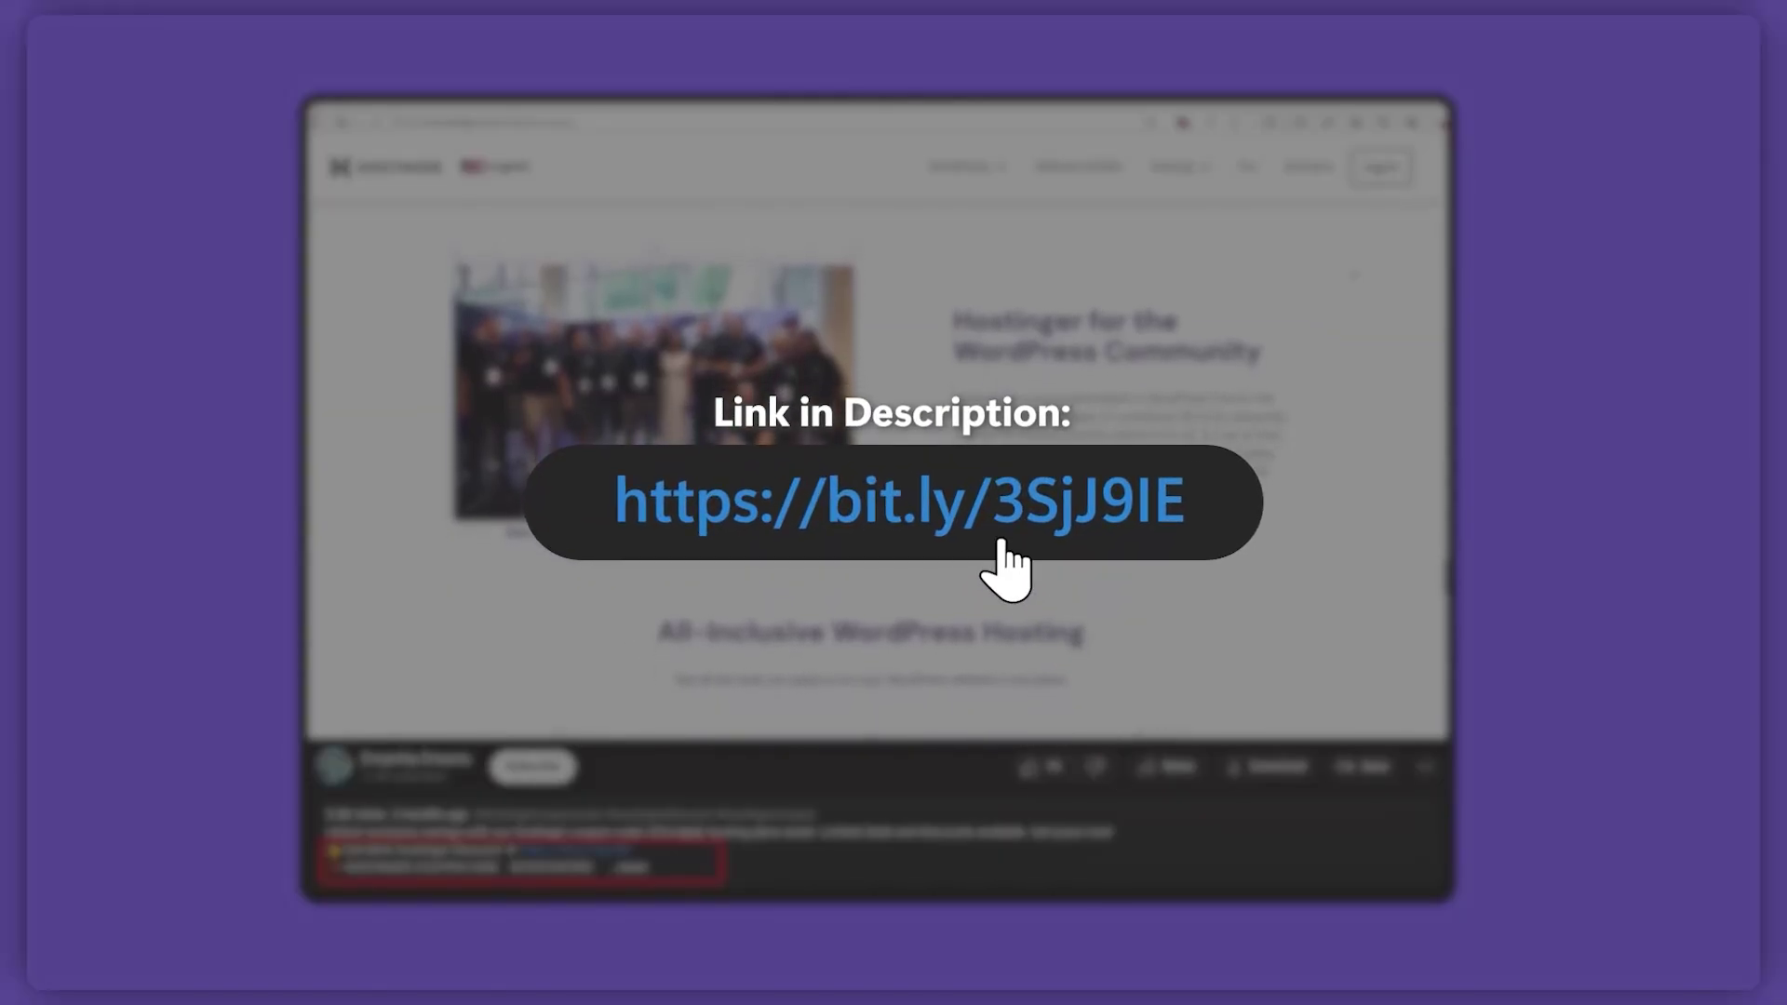
pyautogui.scroll(-1, 1354, 274)
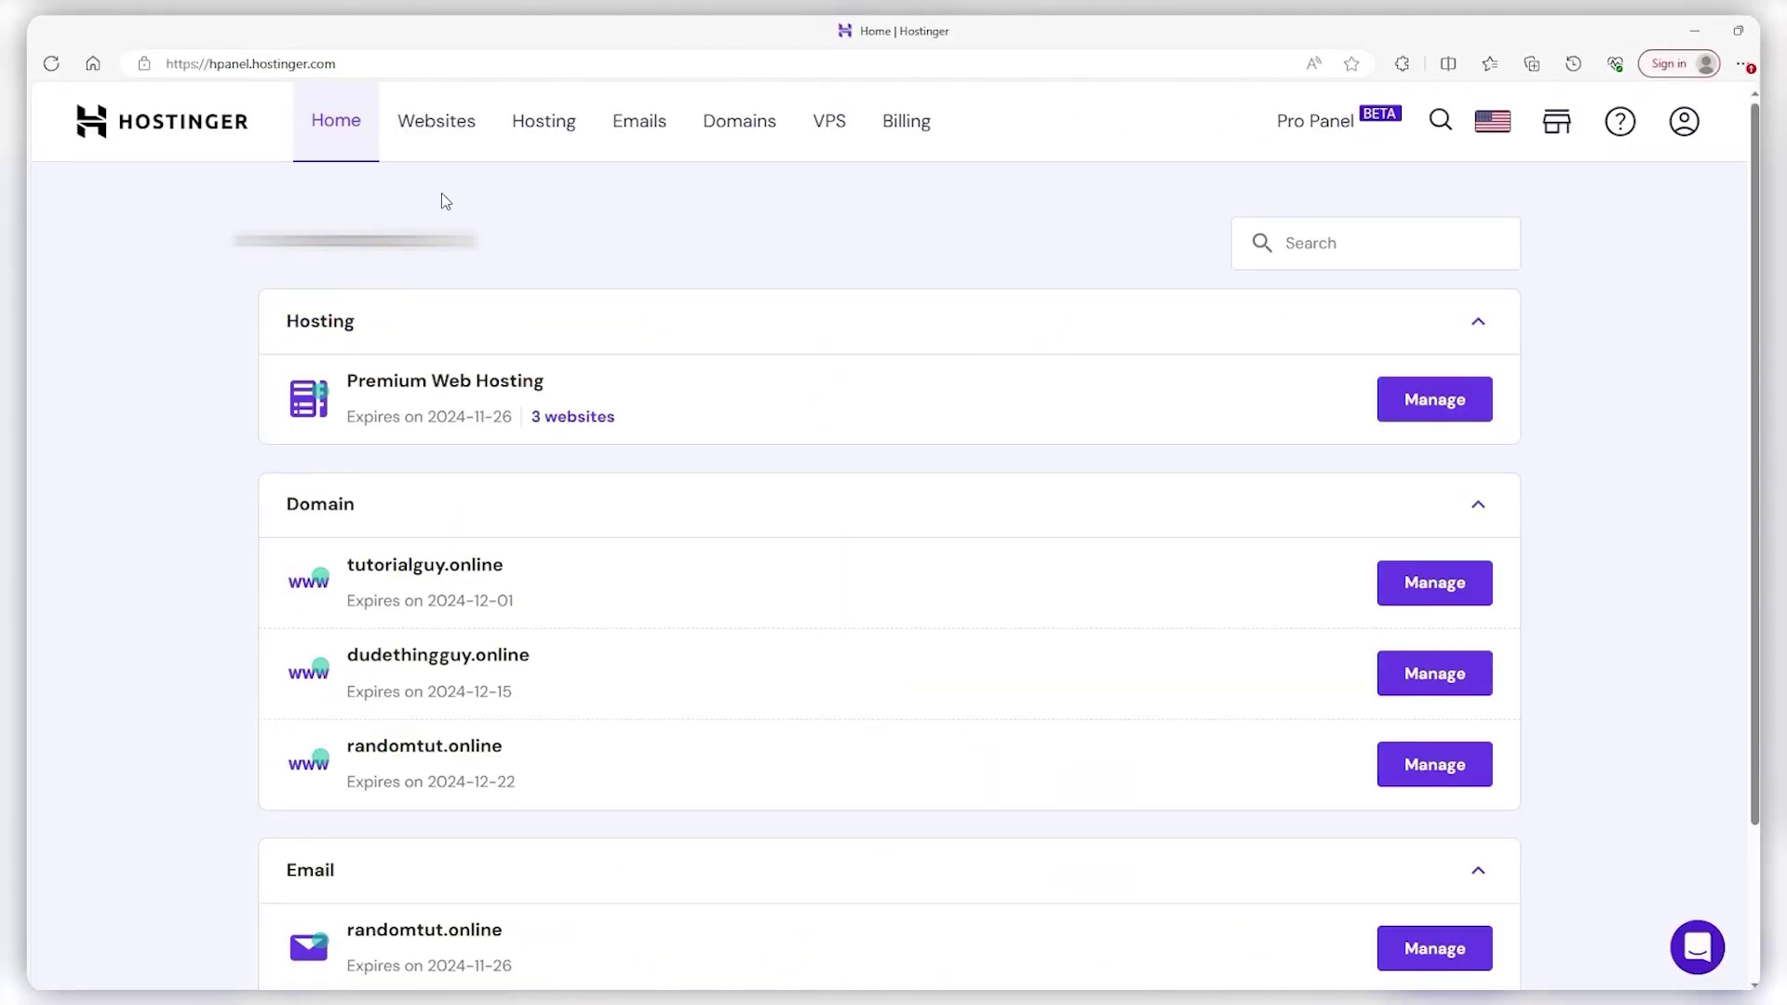
# From Websites, manage randomtut.online and open Website > Auto Installer
pyautogui.click(470, 146)
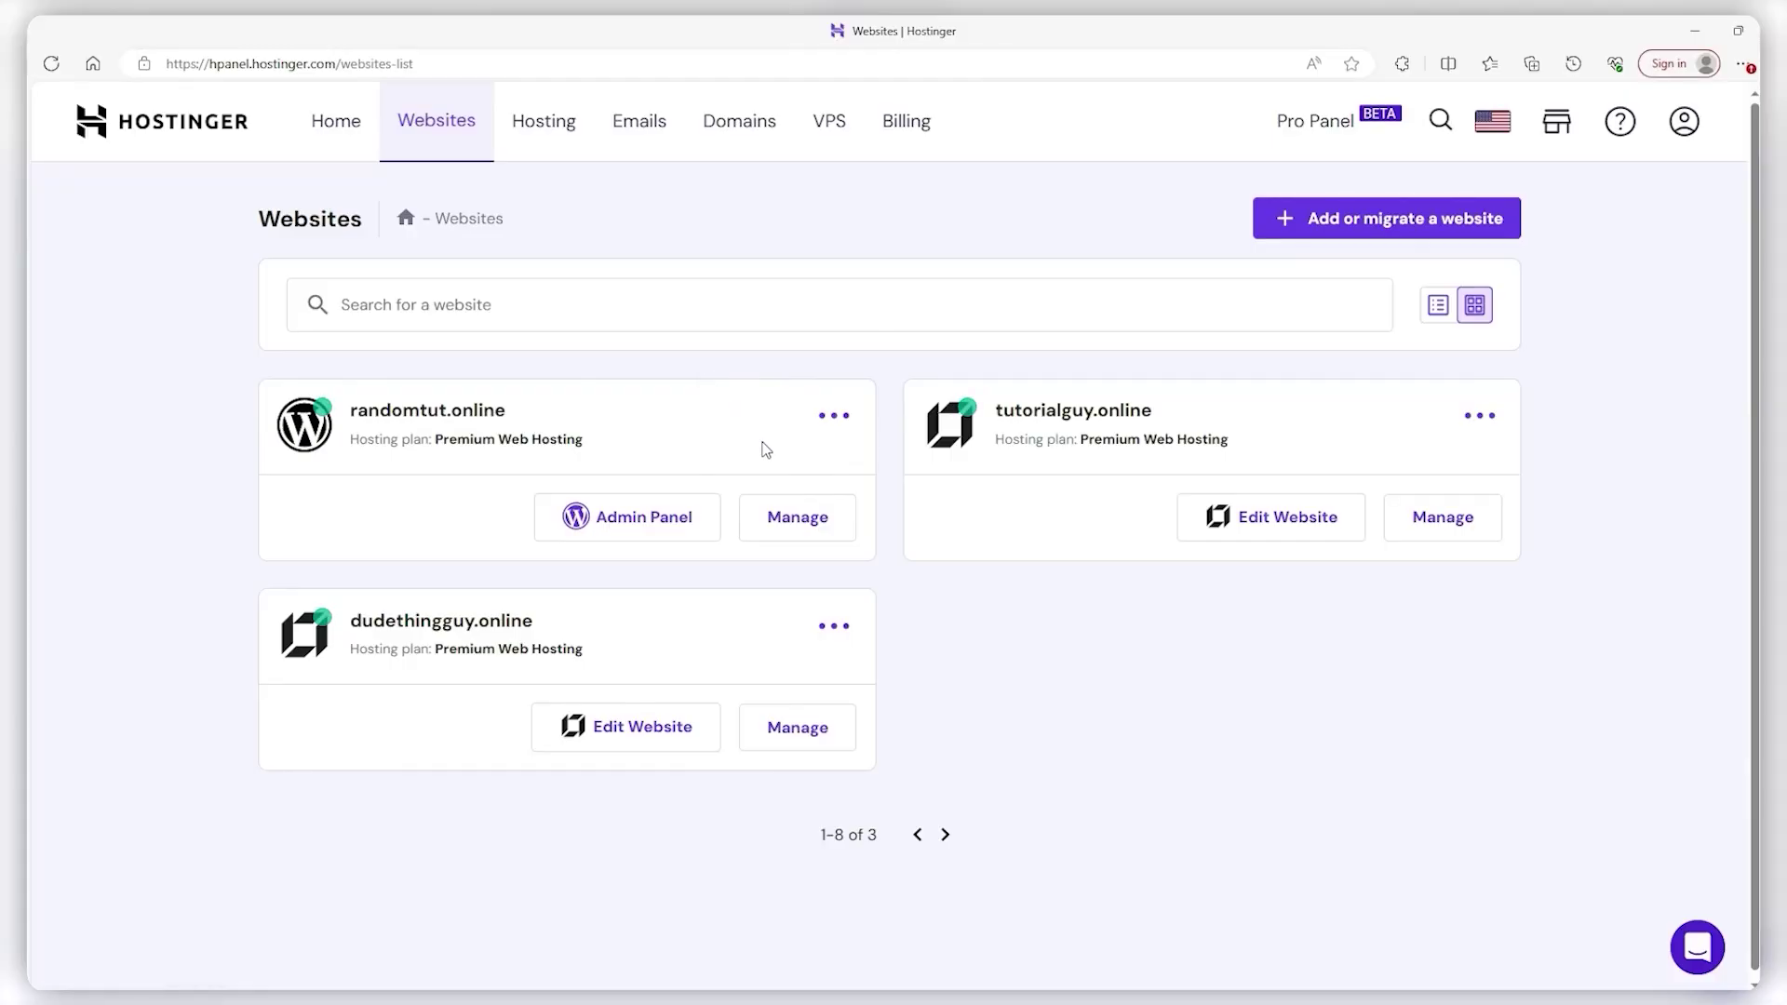
pyautogui.click(819, 525)
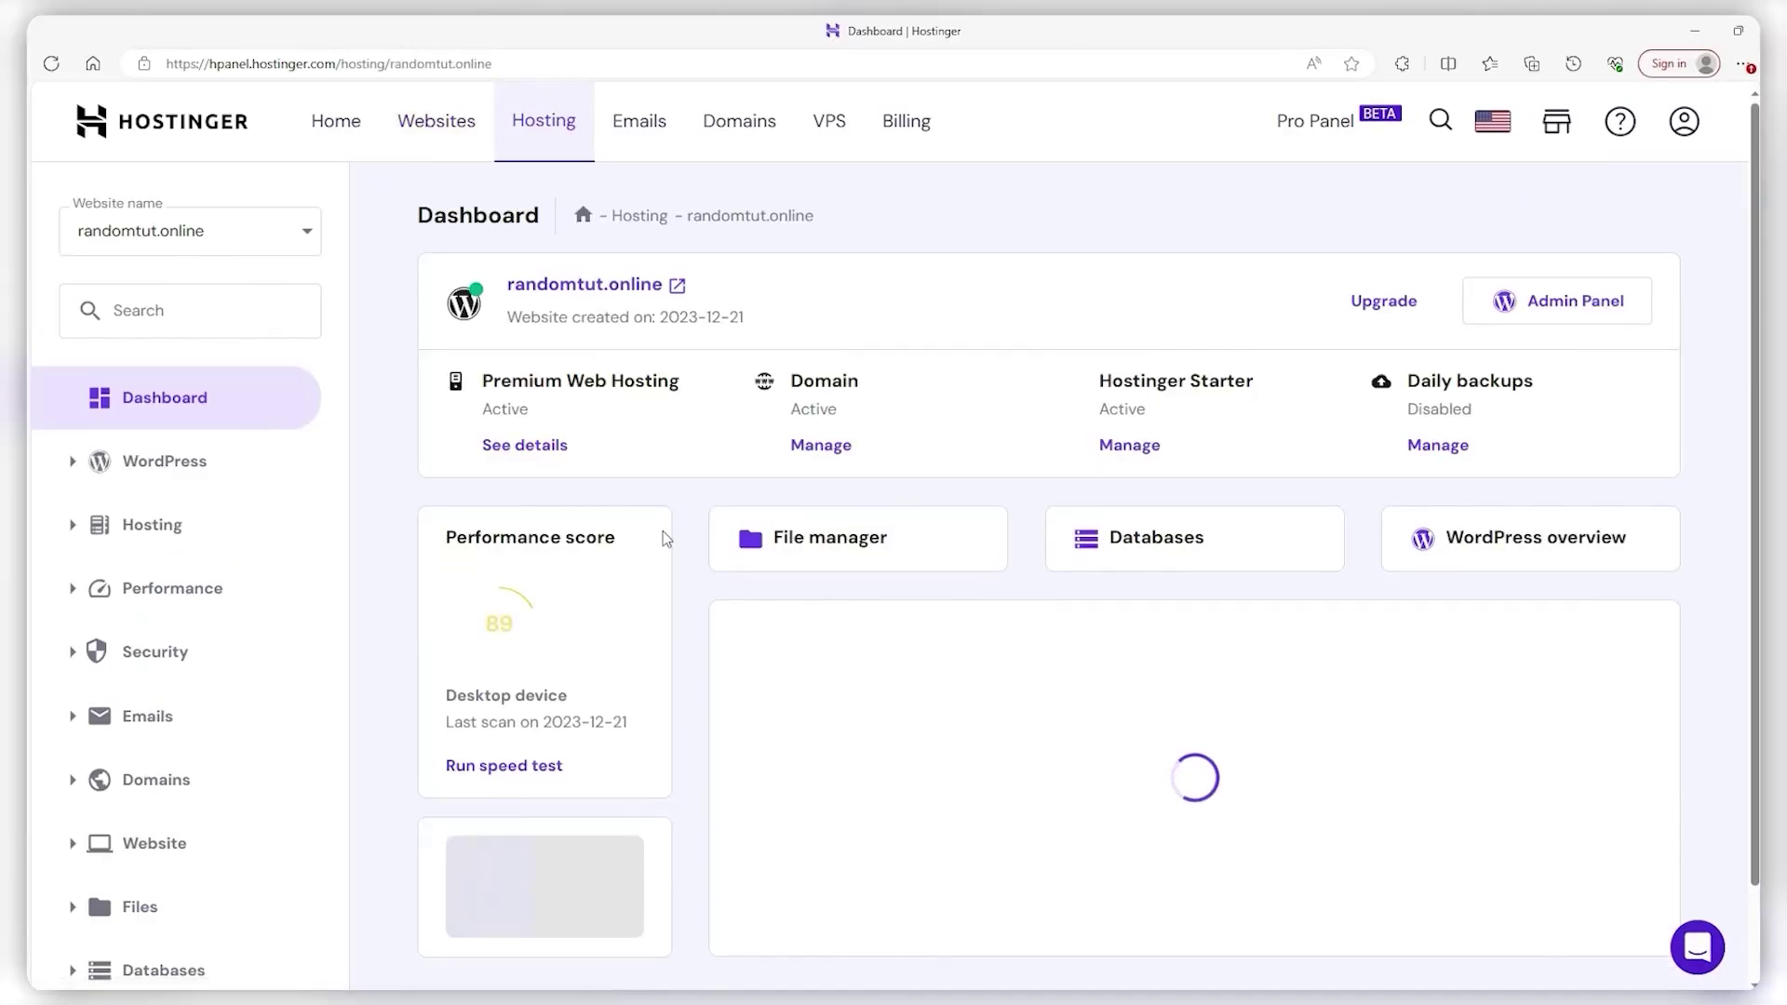
pyautogui.scroll(-2, 343, 614)
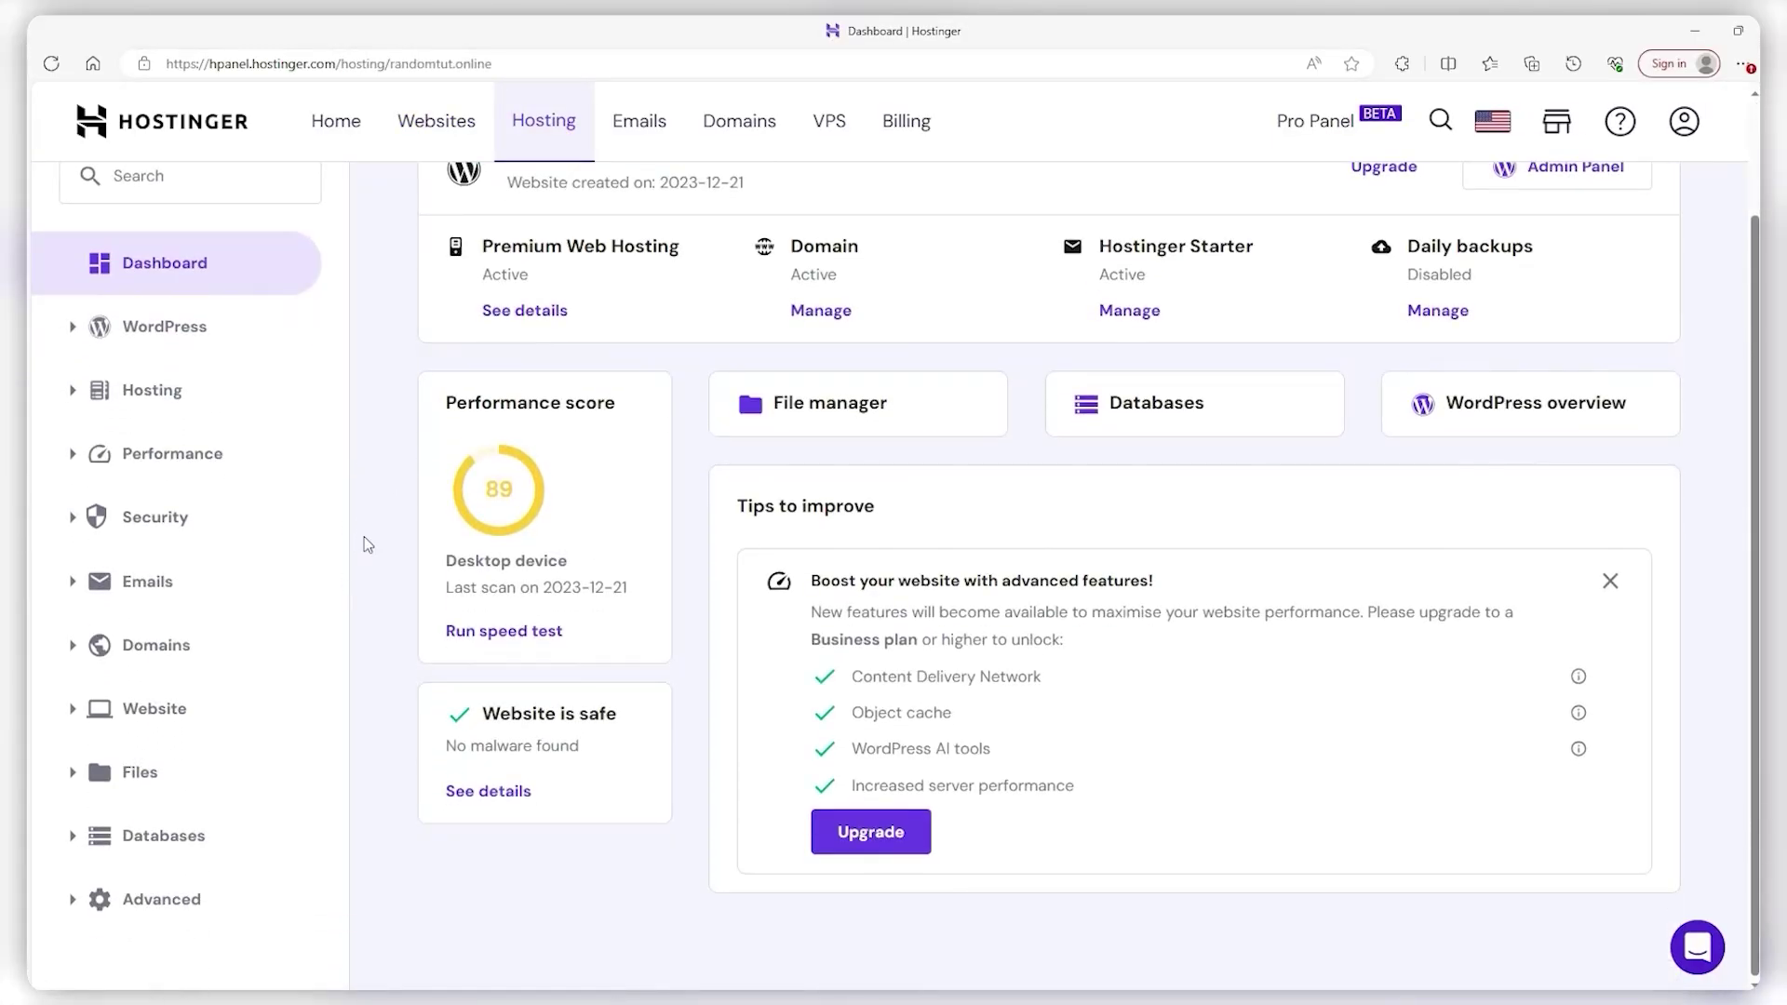
pyautogui.click(172, 709)
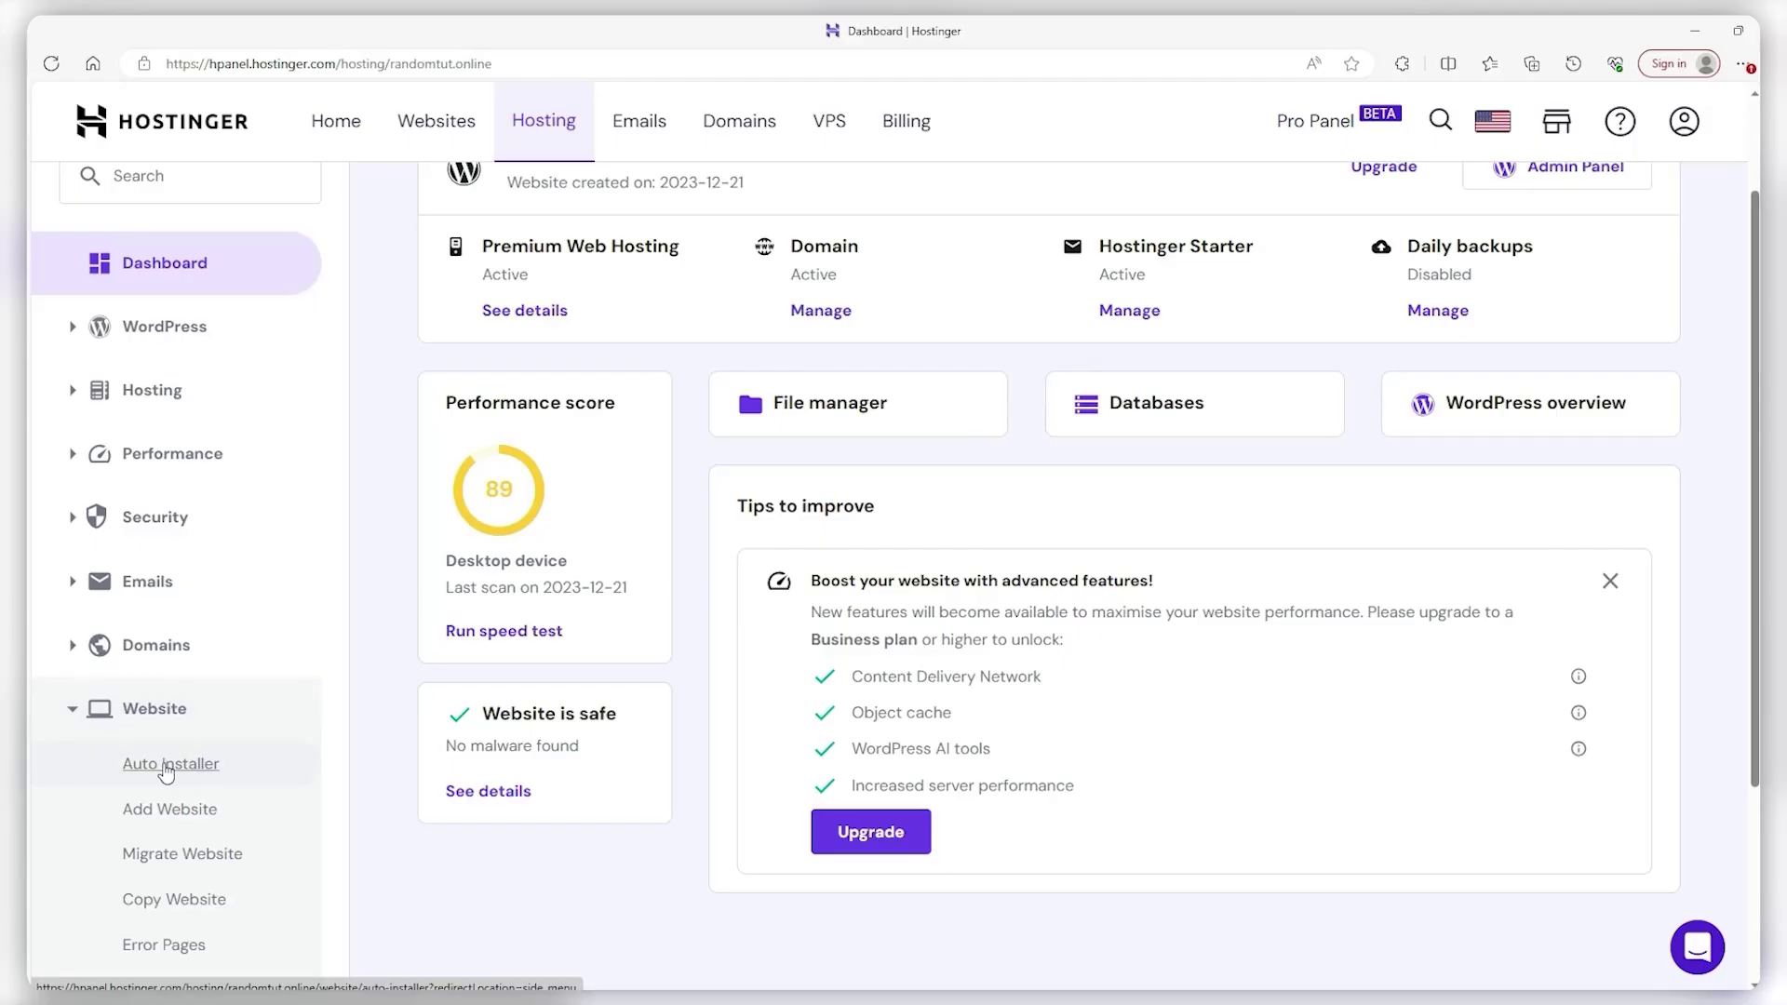
pyautogui.click(163, 766)
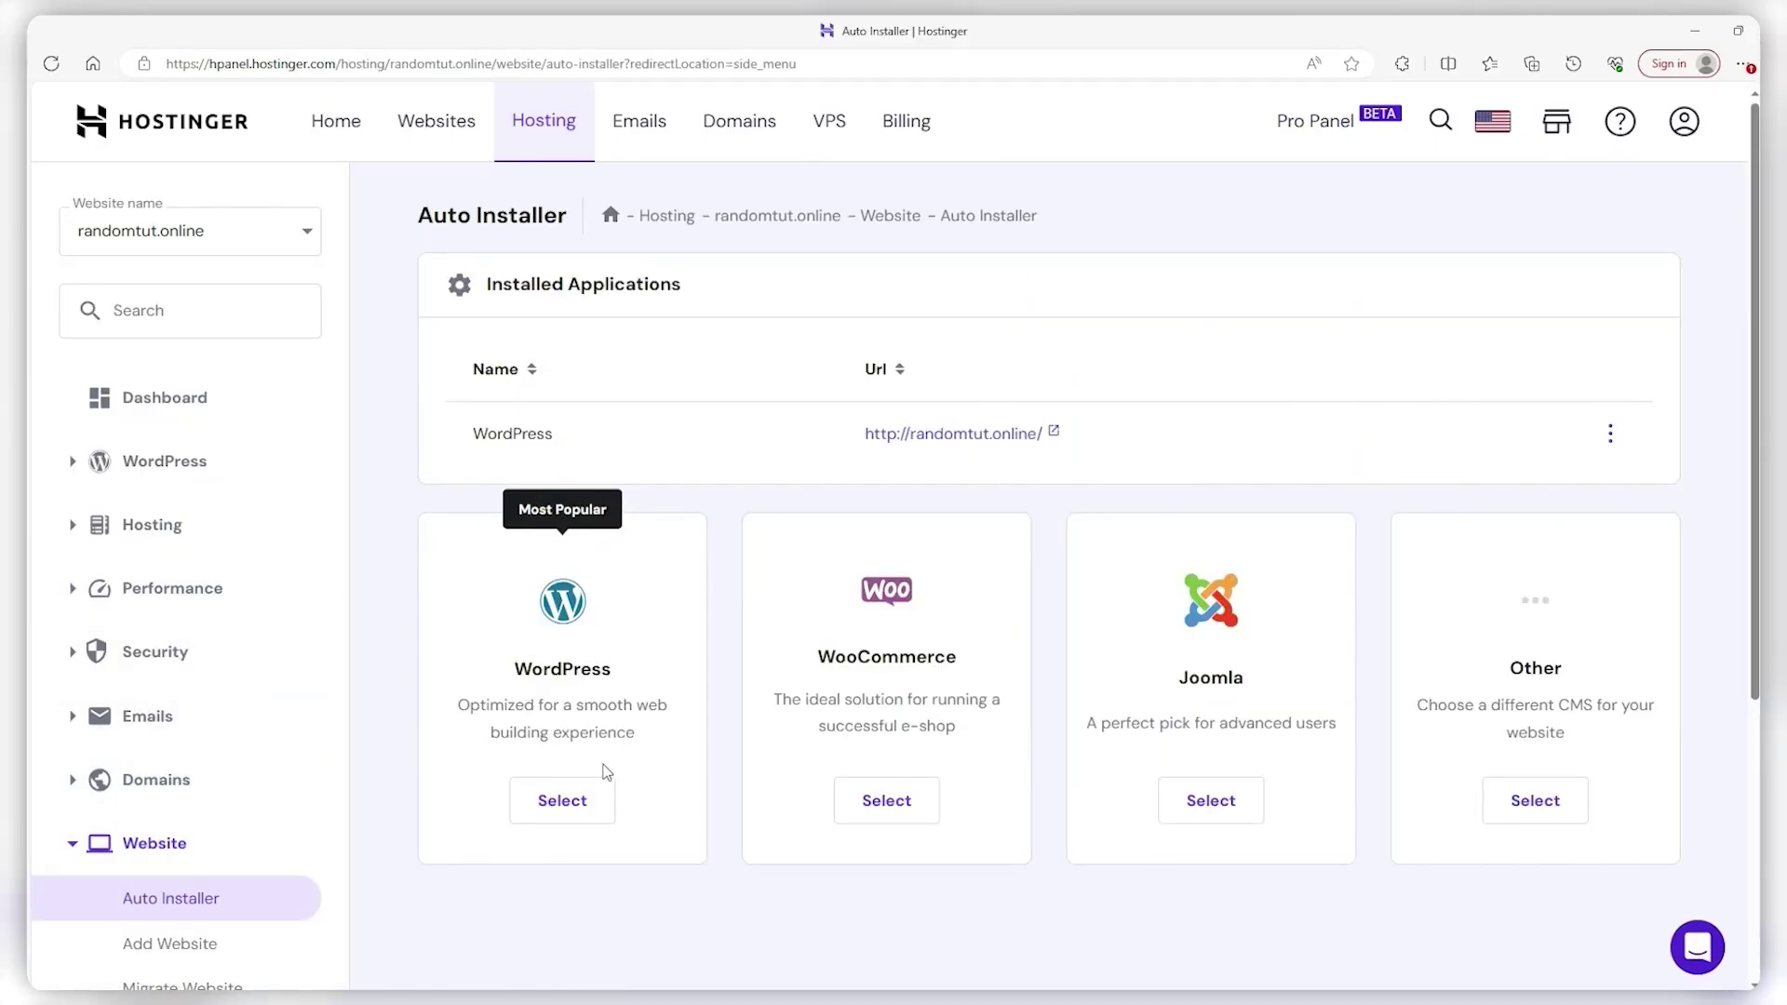
# Close the Install WordPress form without installing and return to the randomtut.online Dashboard
pyautogui.click(557, 798)
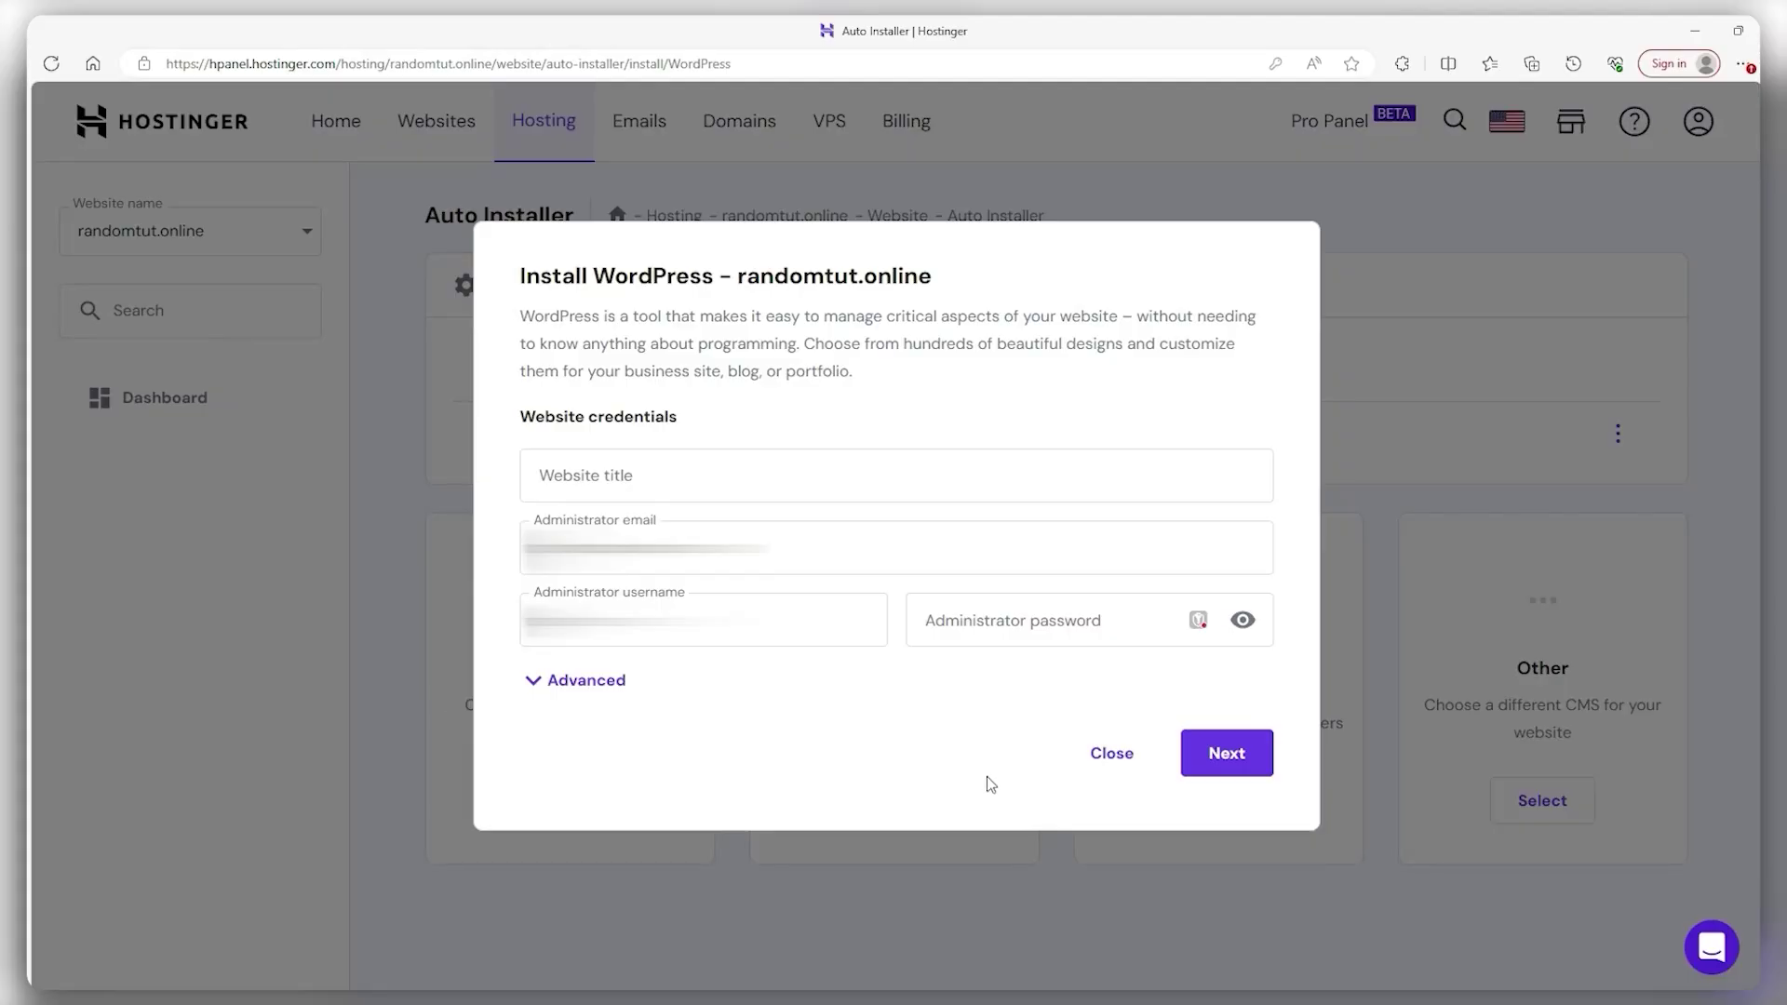
pyautogui.click(1103, 765)
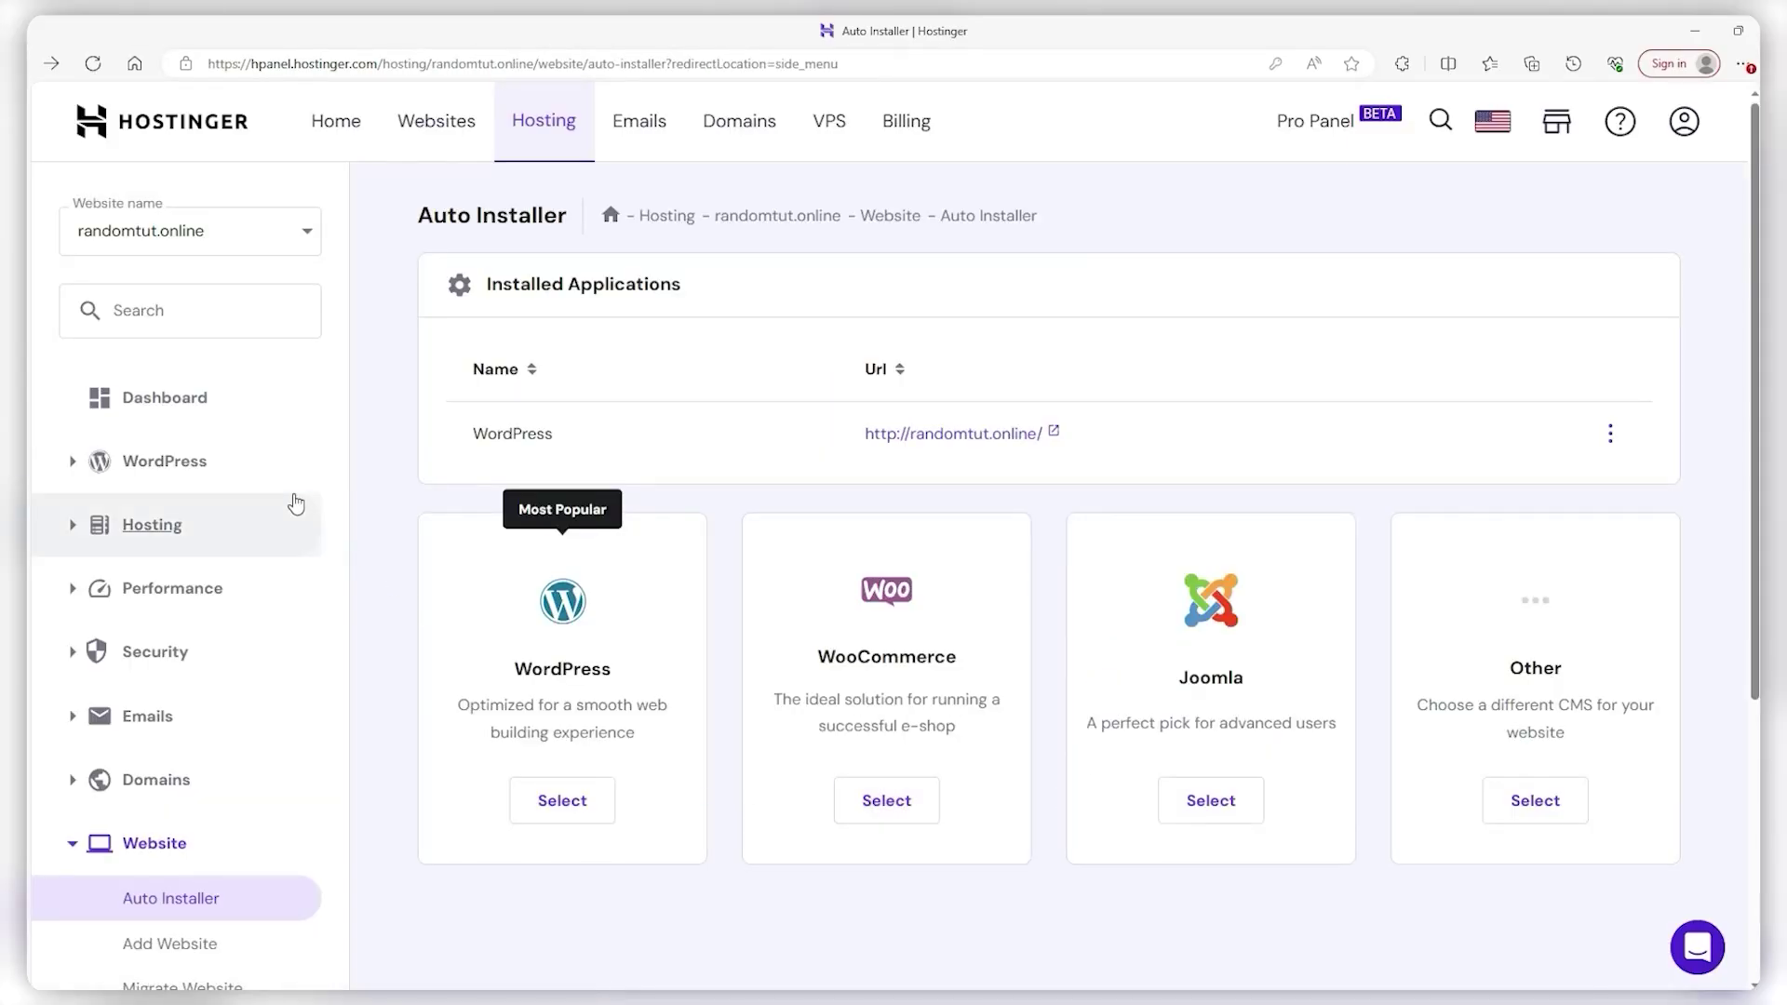
pyautogui.click(220, 421)
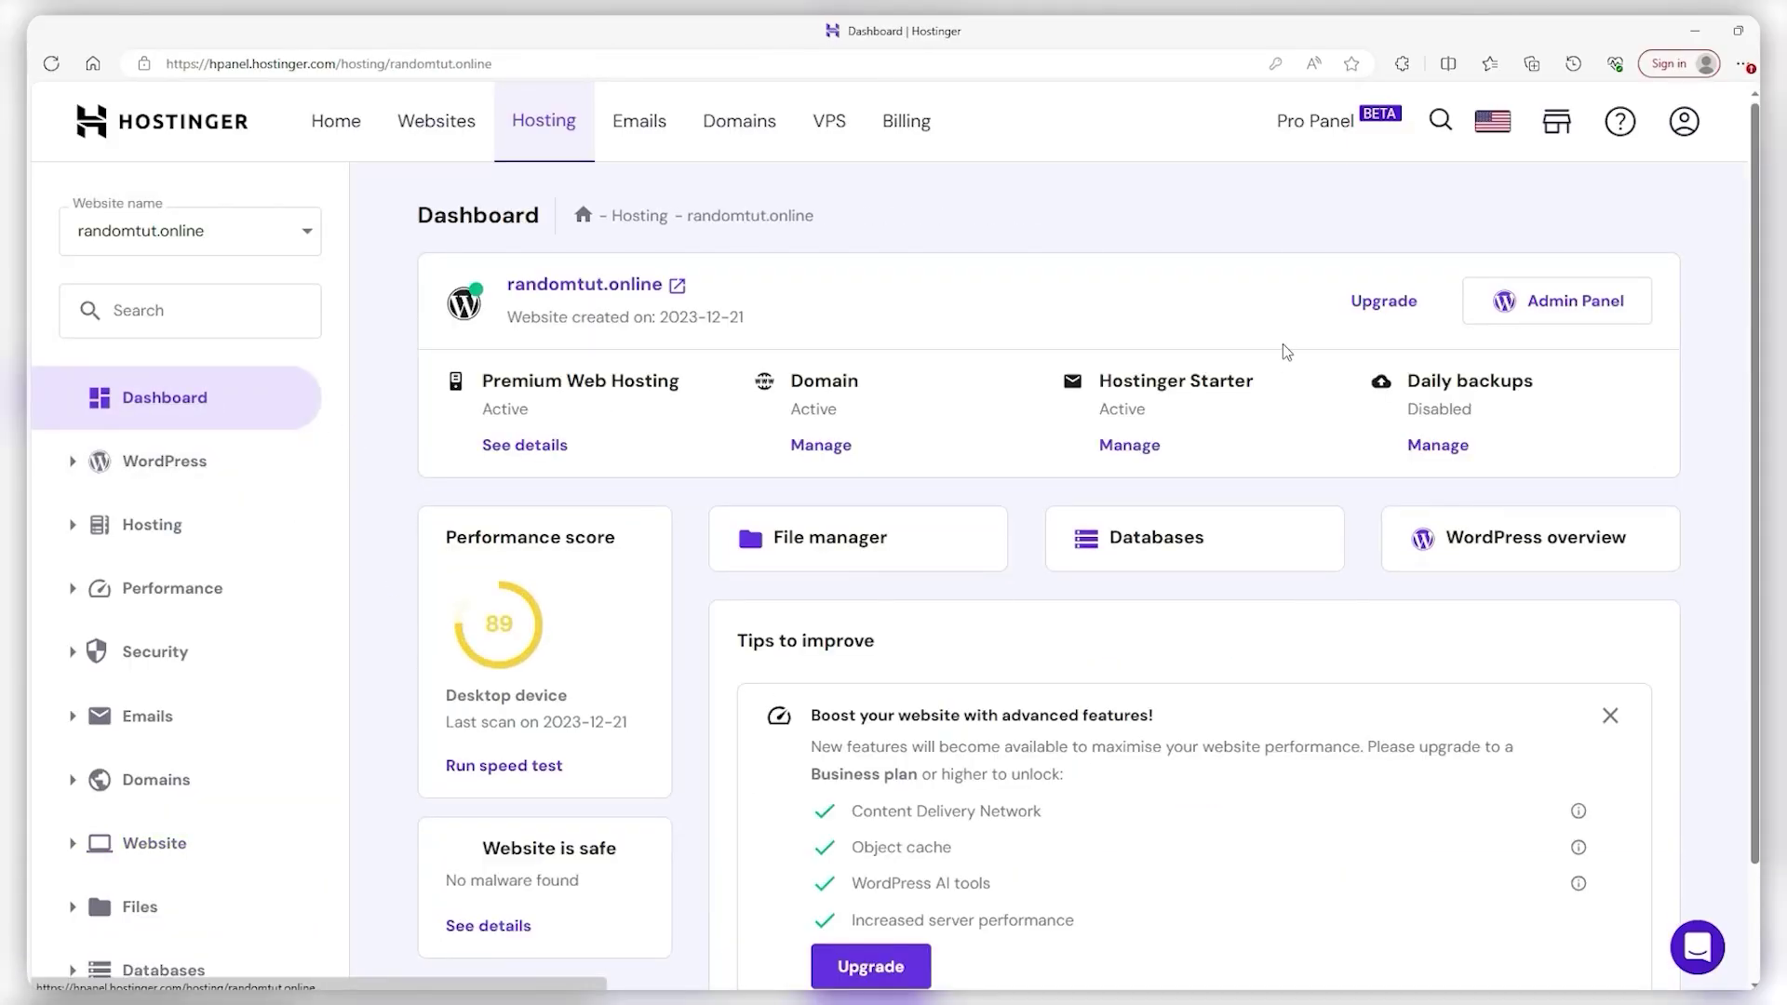
pyautogui.click(1614, 301)
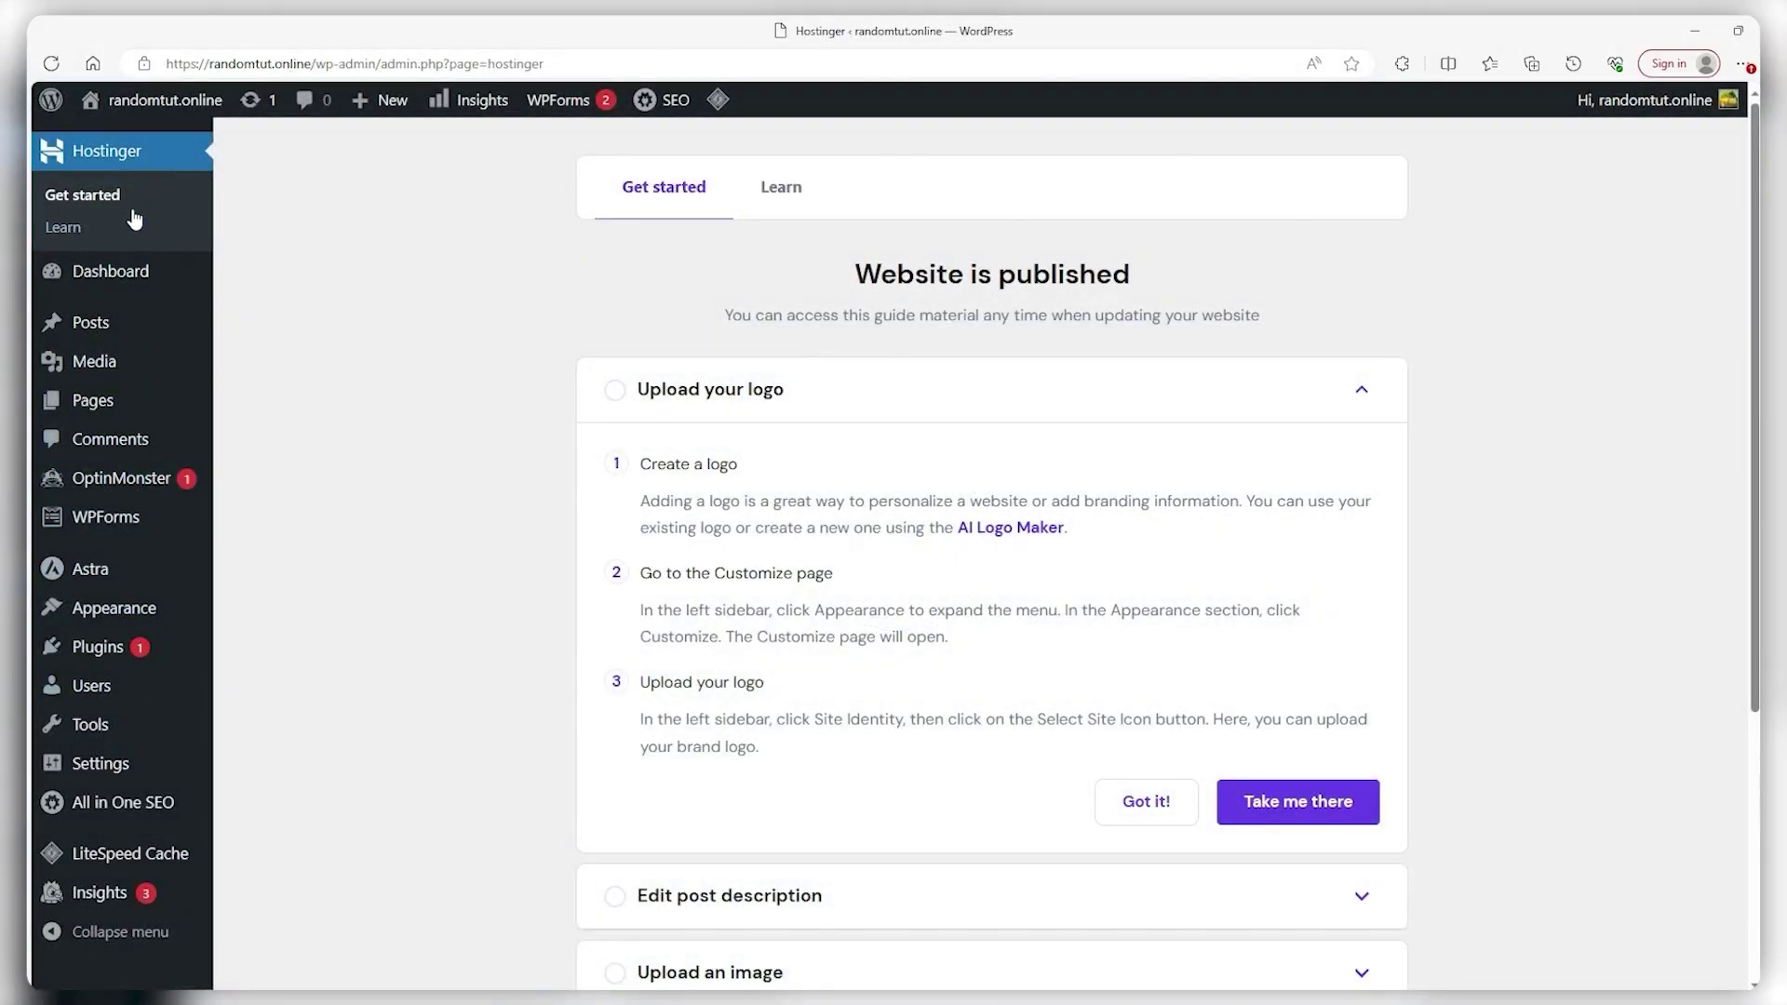
pyautogui.hotkey('ctrl', 'w')
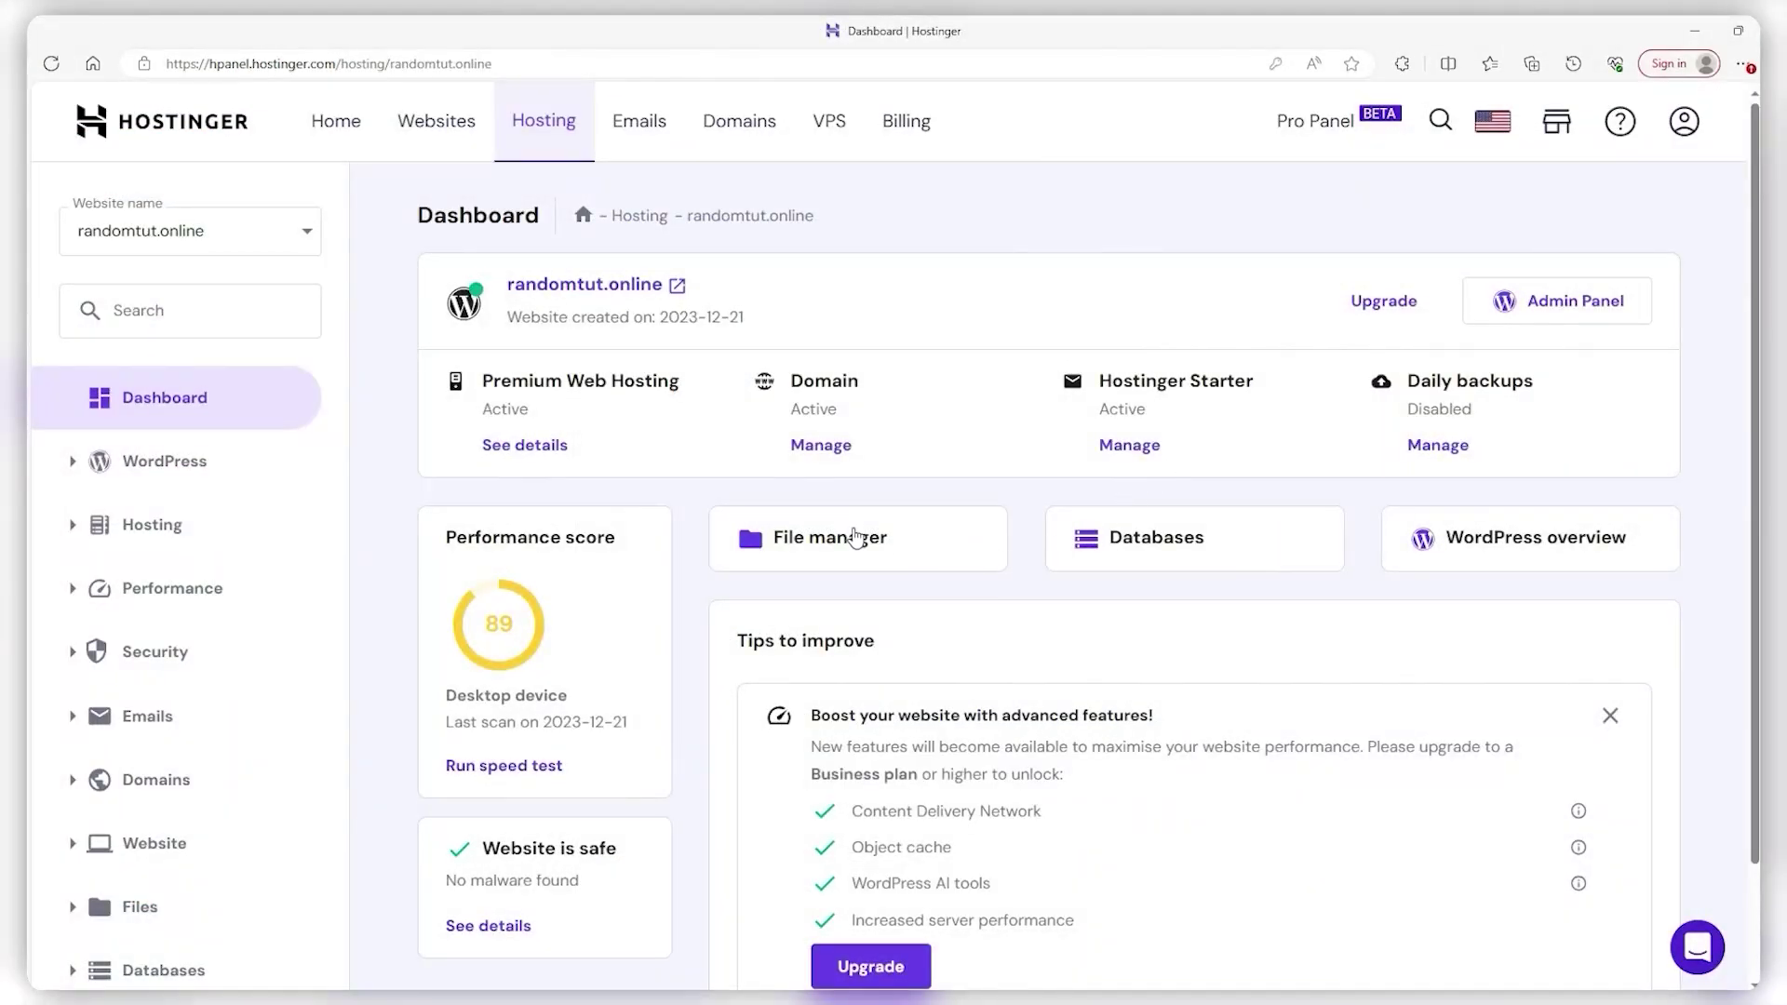
pyautogui.click(28, 208)
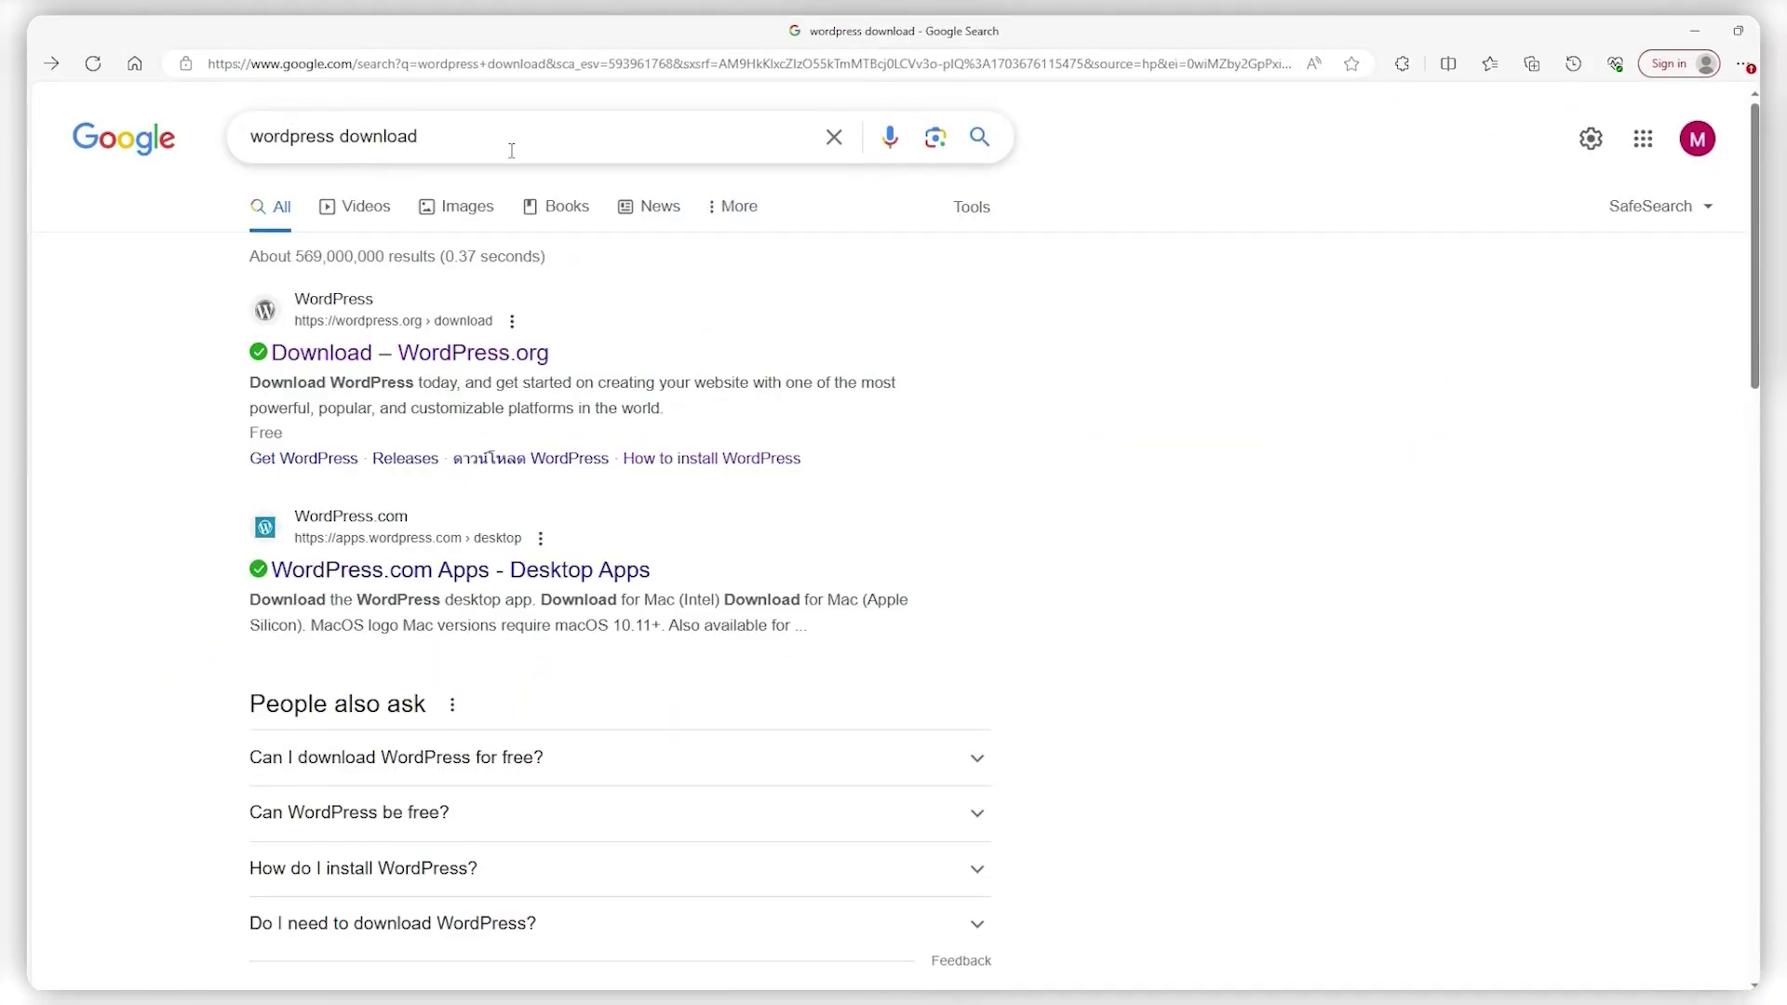
# View the official WordPress download page, then switch back to the hPanel dashboard
pyautogui.click(424, 362)
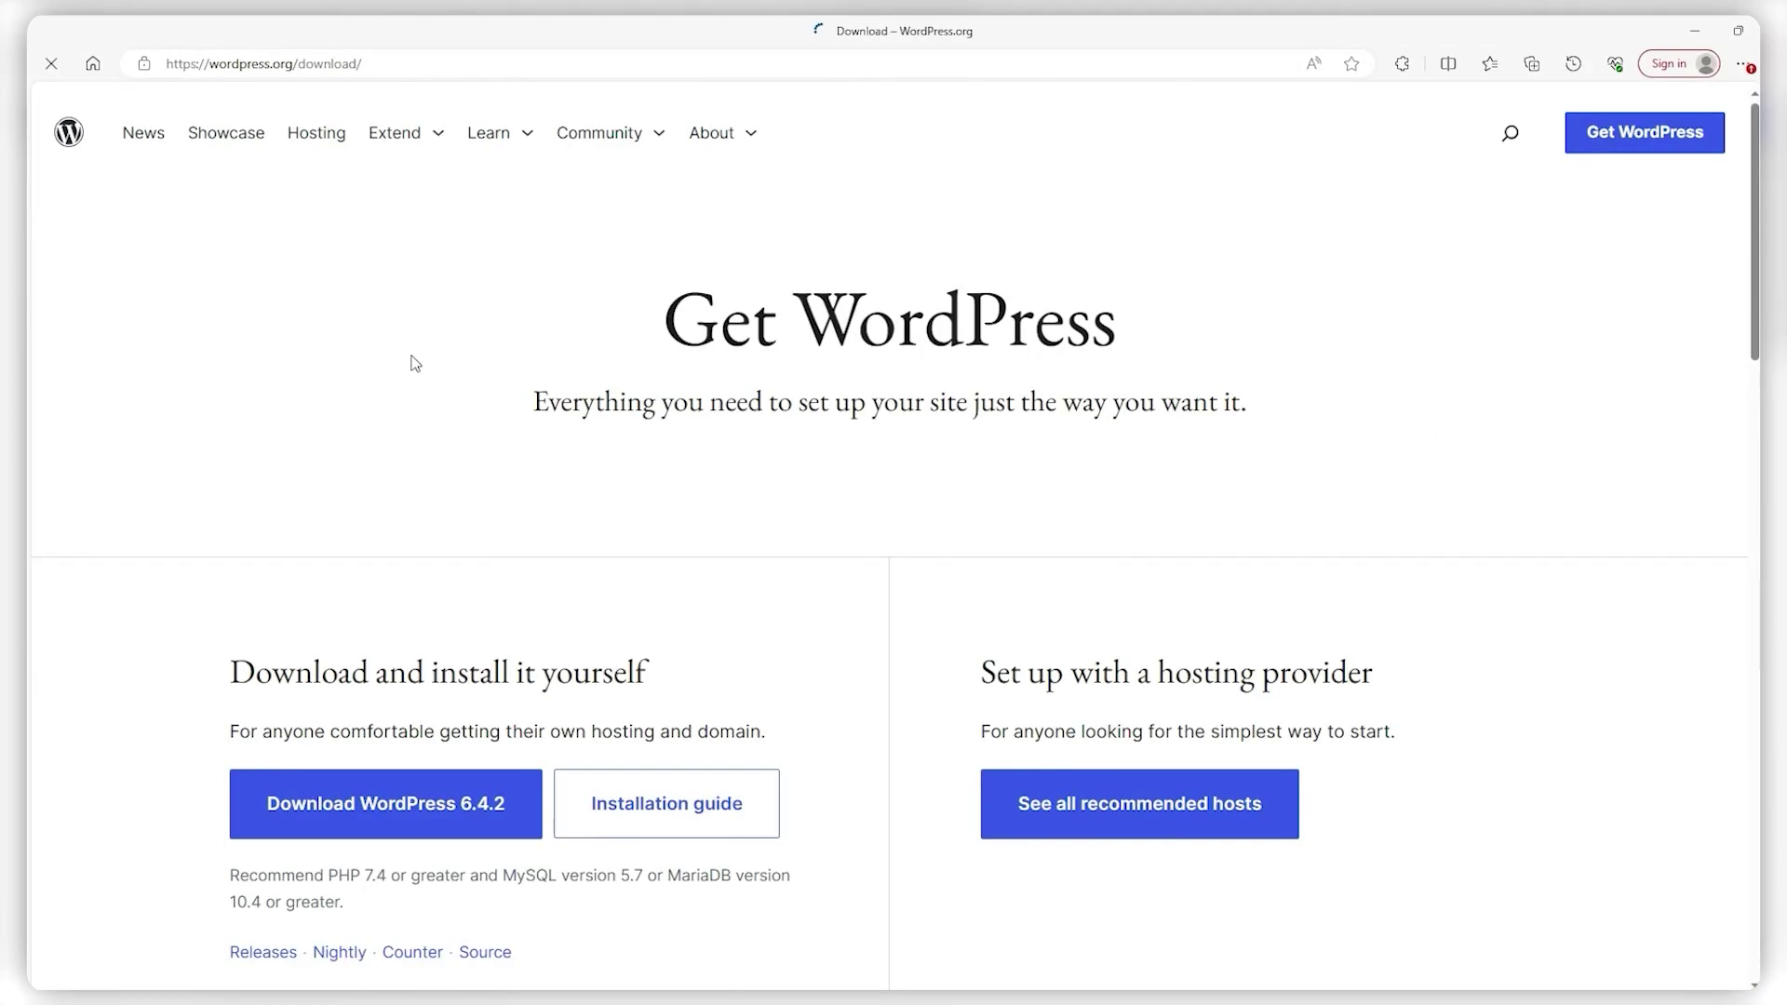
pyautogui.scroll(-2, 395, 772)
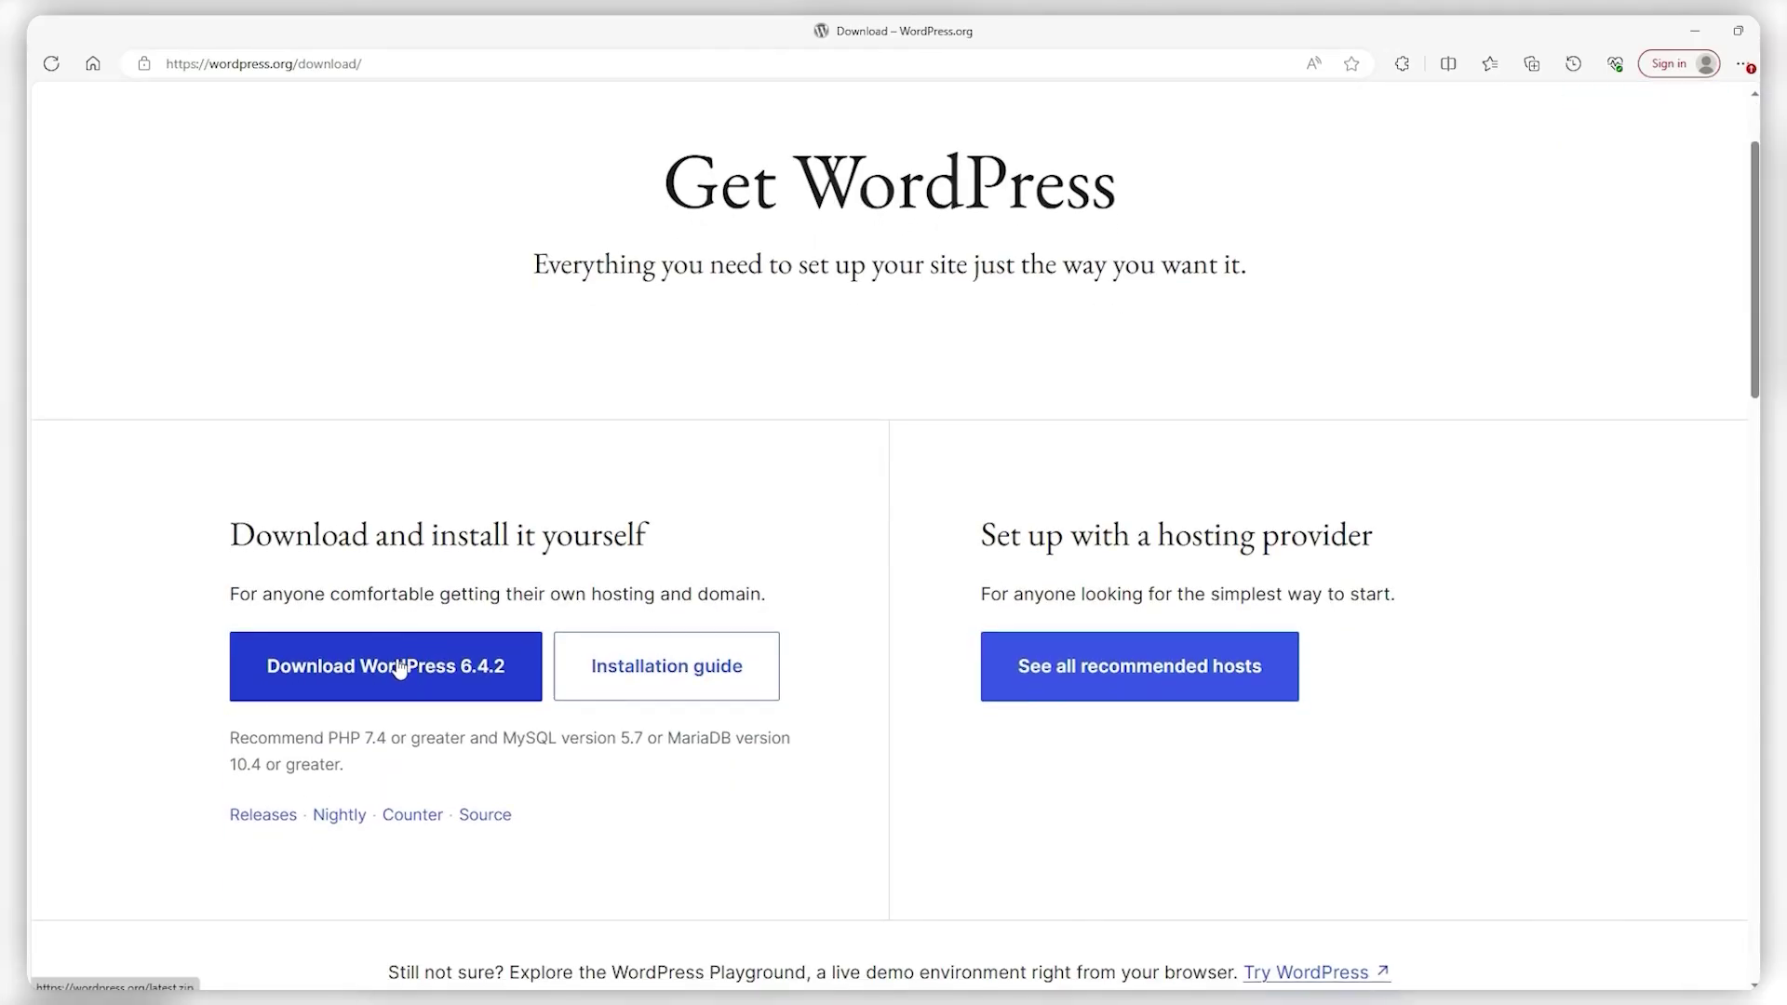
pyautogui.click(31, 167)
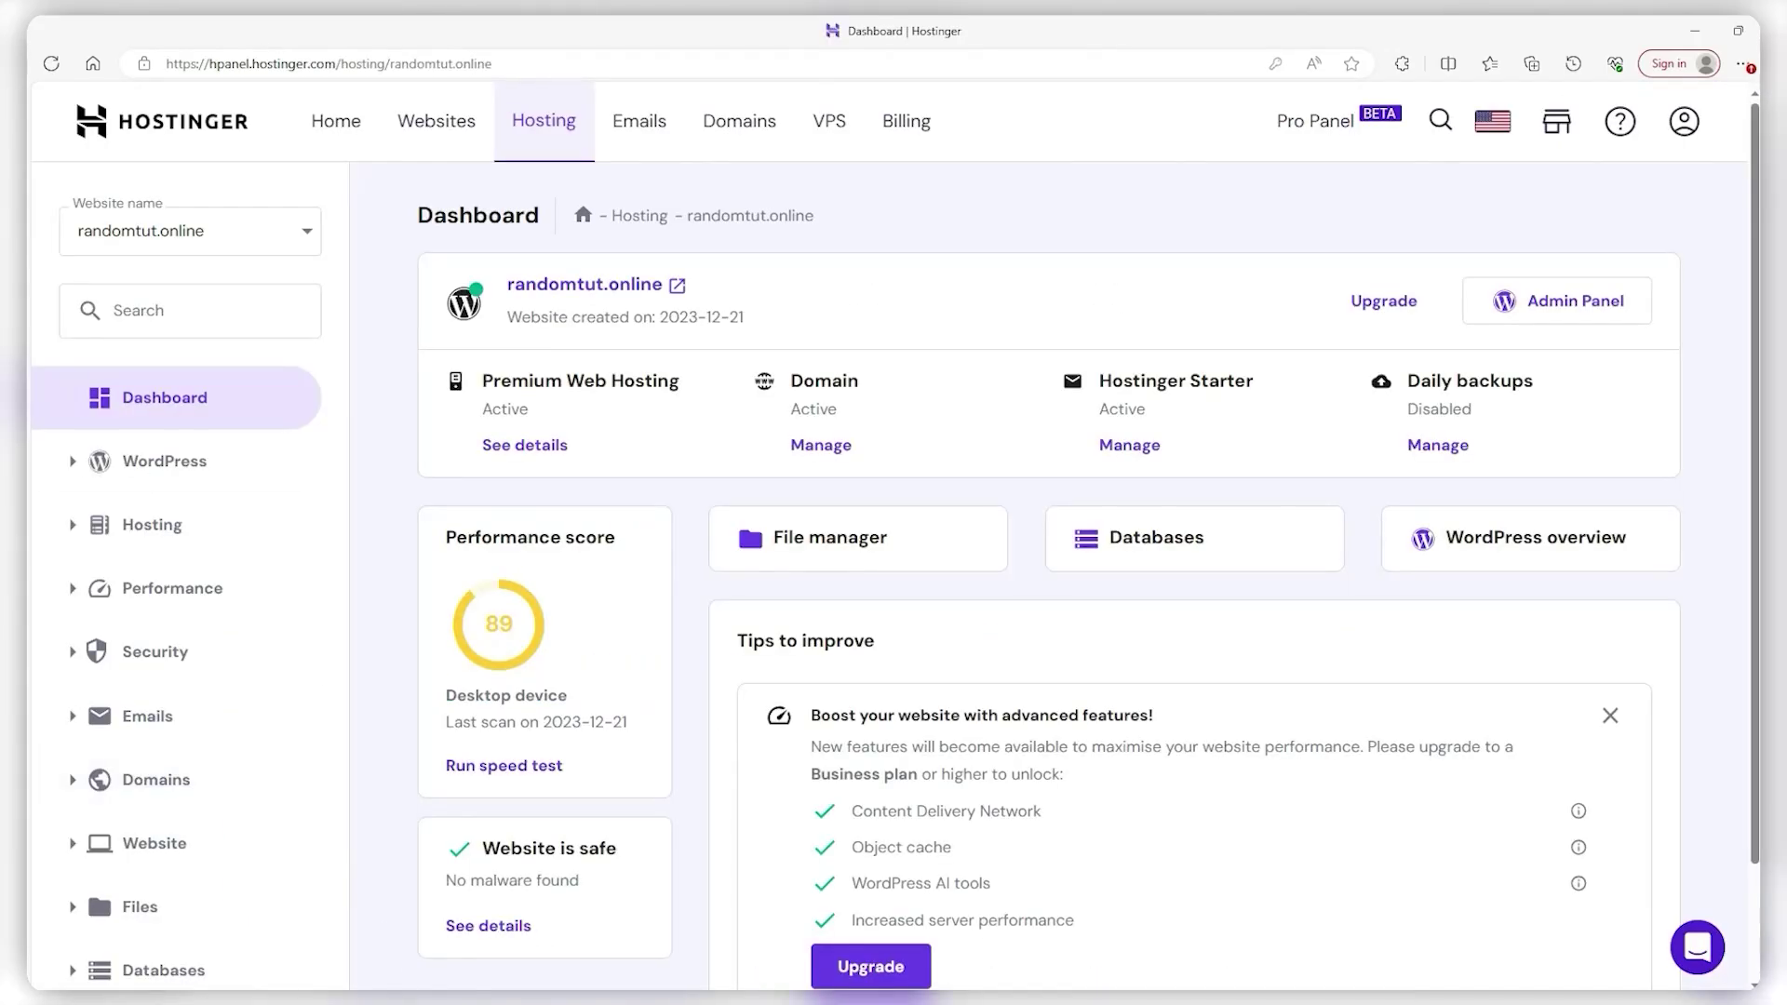
# Browse the local 'The Wordpress' > wordpress folder's core files, then return to the Hostinger dashboard
pyautogui.hotkey('alt', 'Tab')
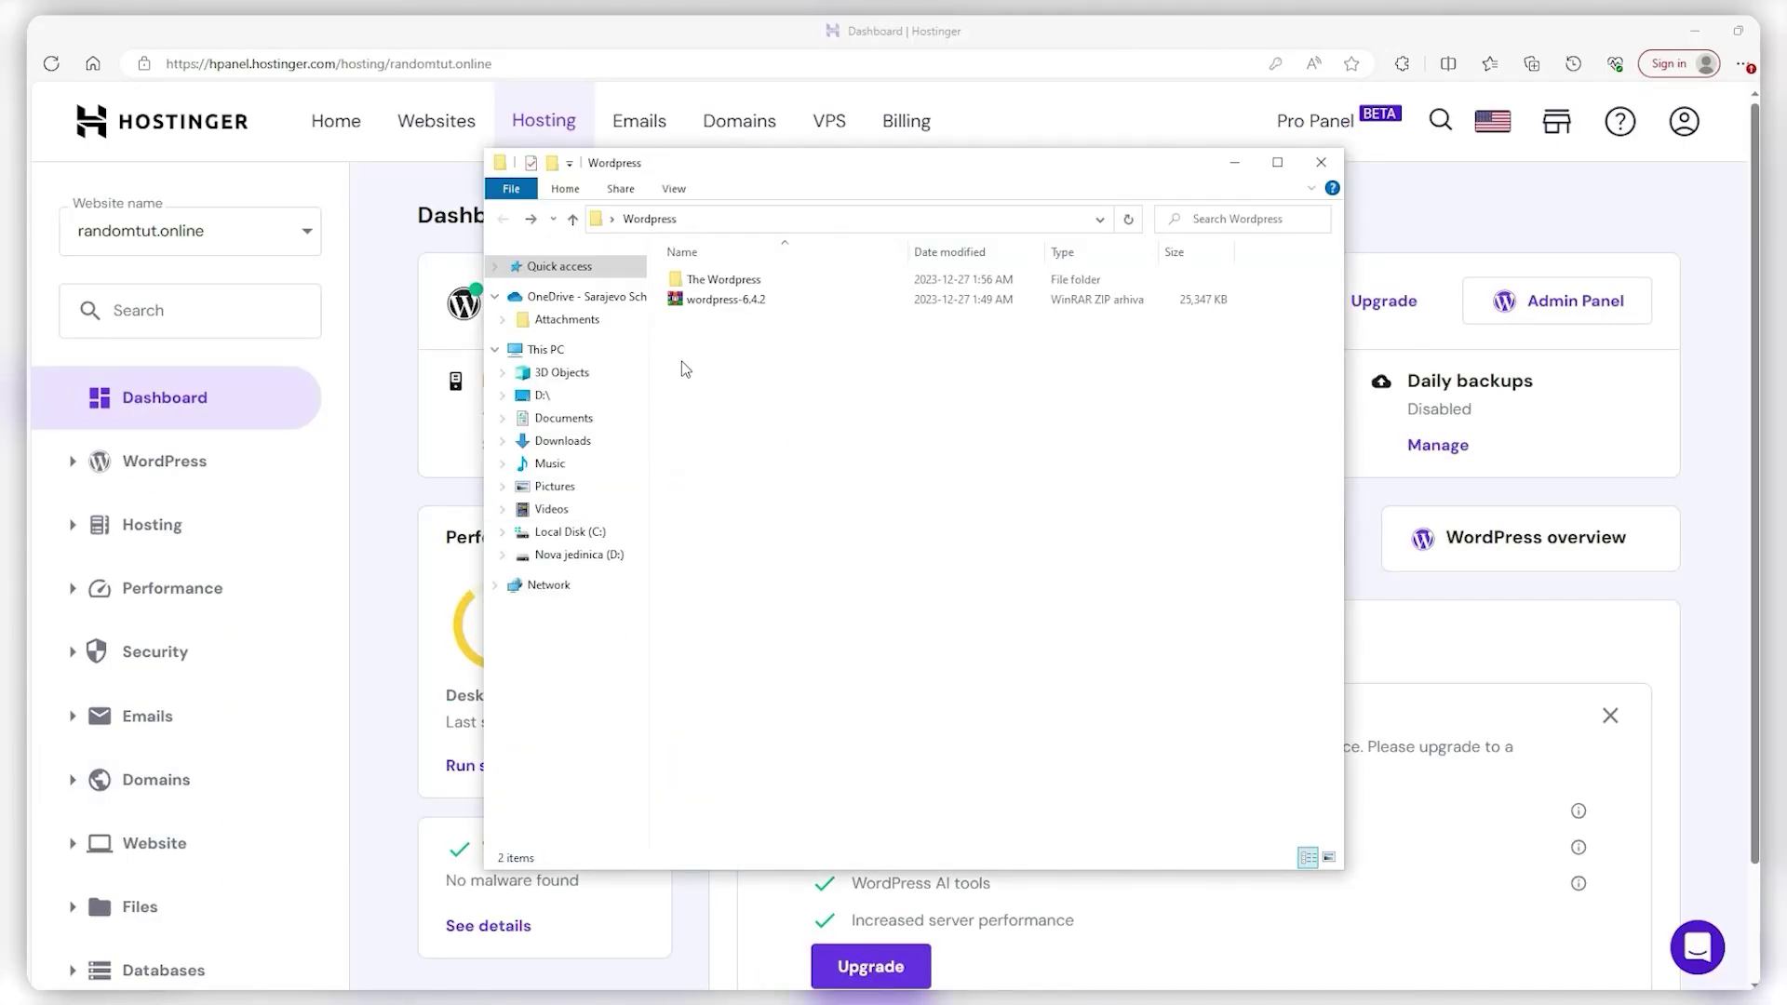
pyautogui.doubleClick(740, 280)
pyautogui.doubleClick(738, 282)
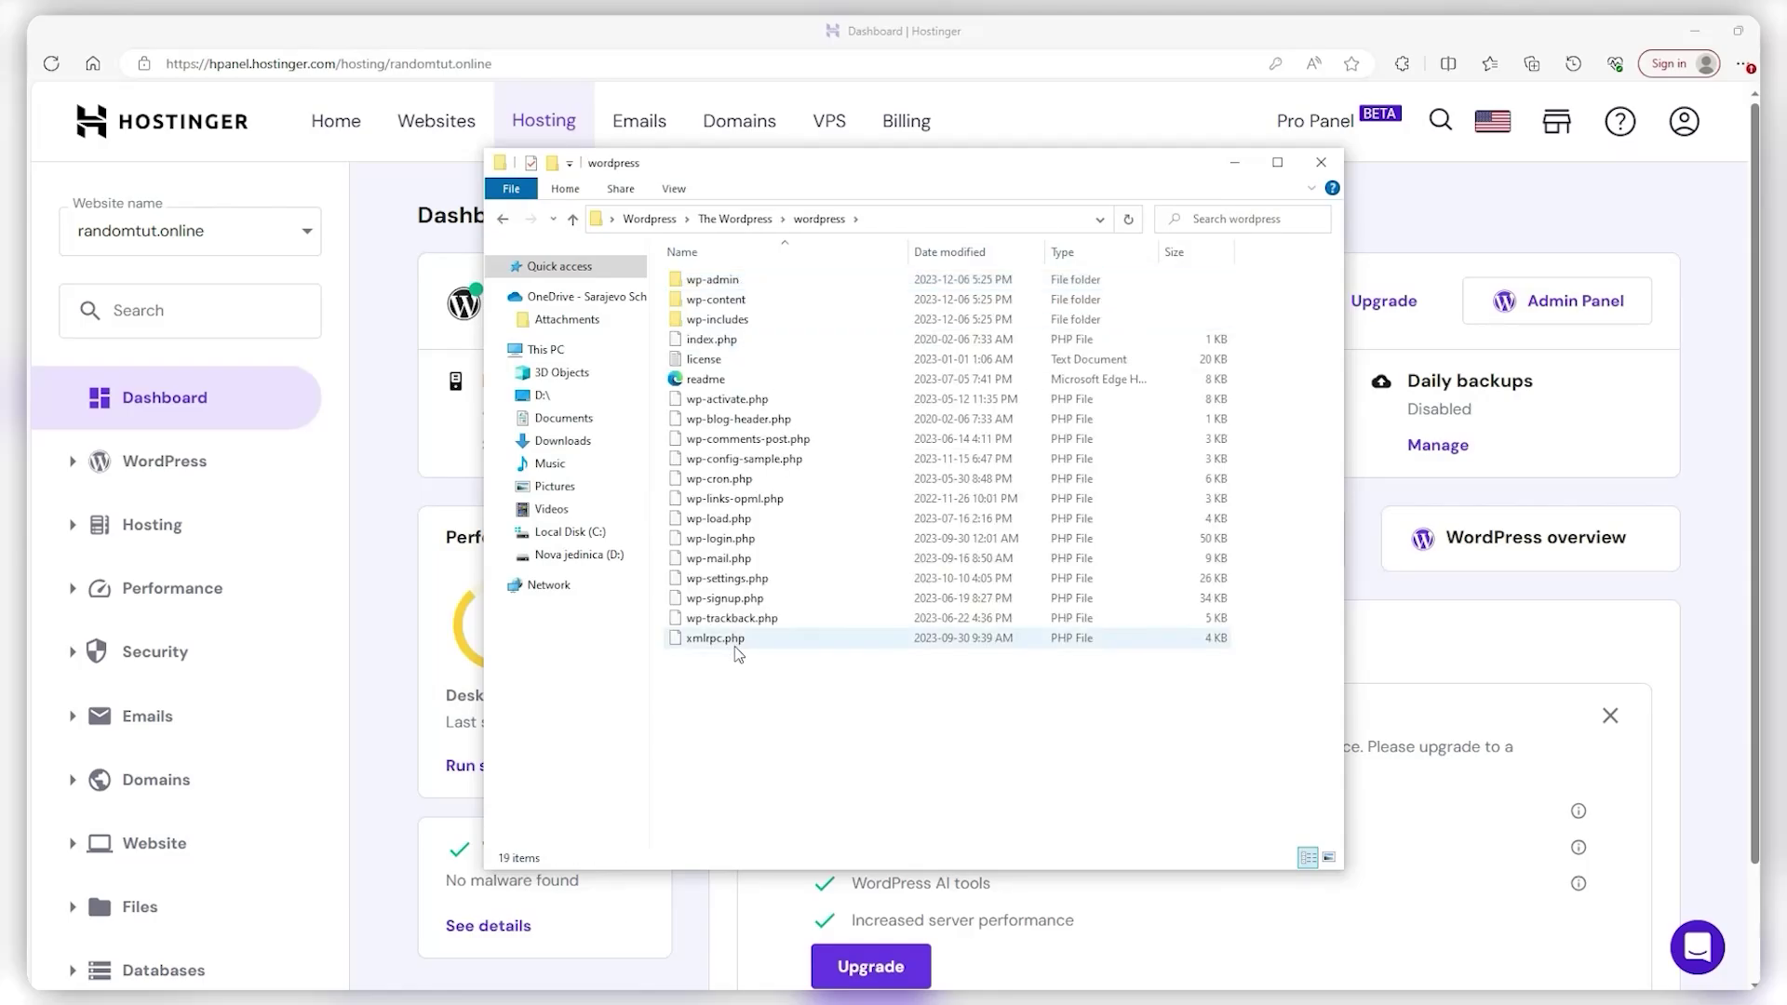
pyautogui.hotkey('alt', 'Tab')
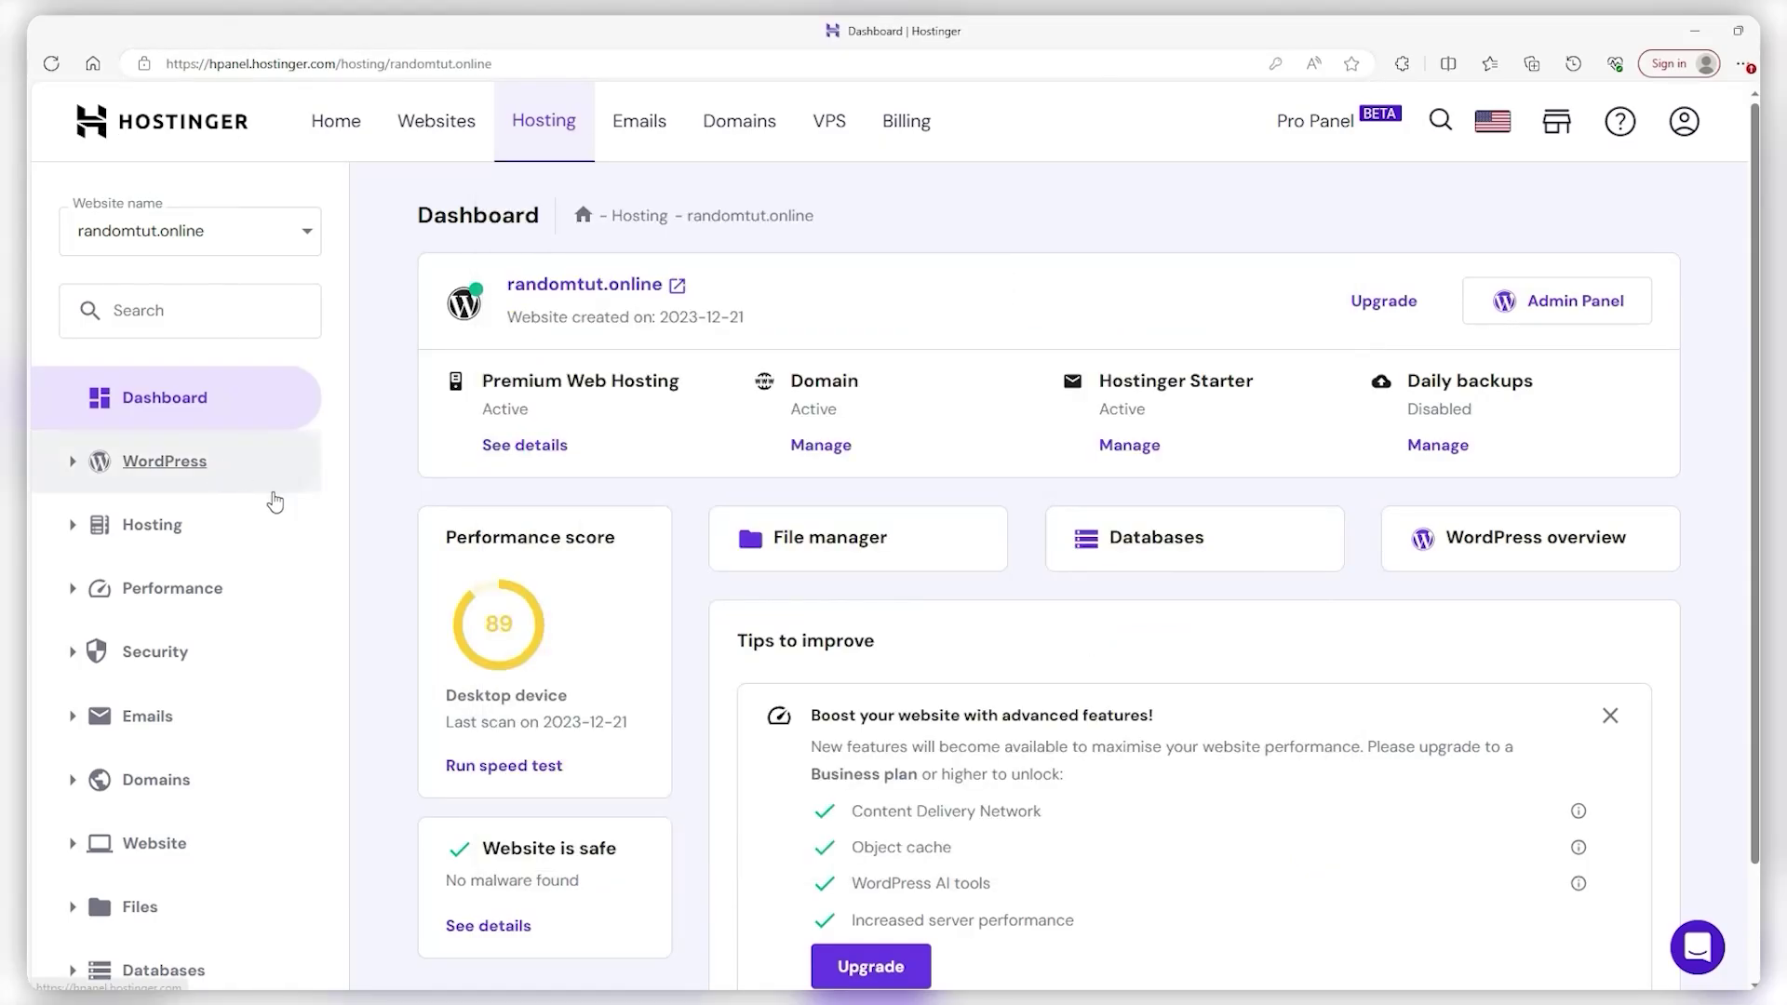
pyautogui.scroll(-2, 176, 758)
# Open Files > File Manager and access the files of randomtut.online
pyautogui.click(154, 789)
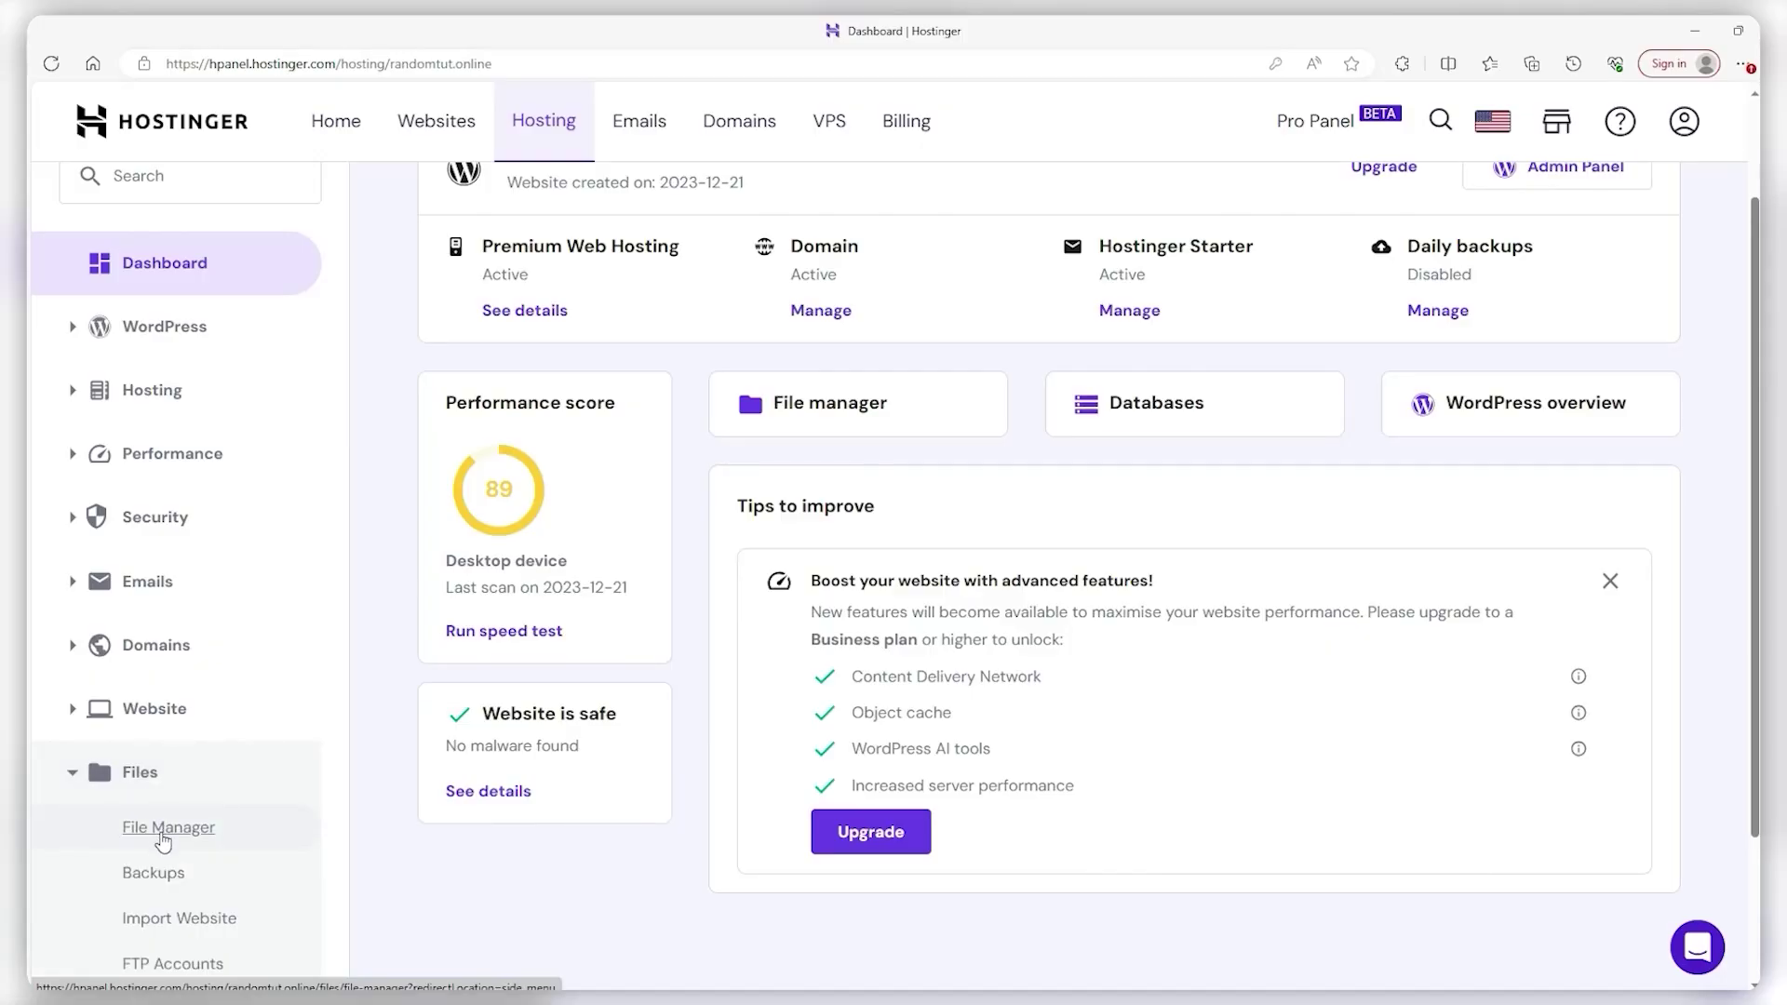
pyautogui.click(153, 833)
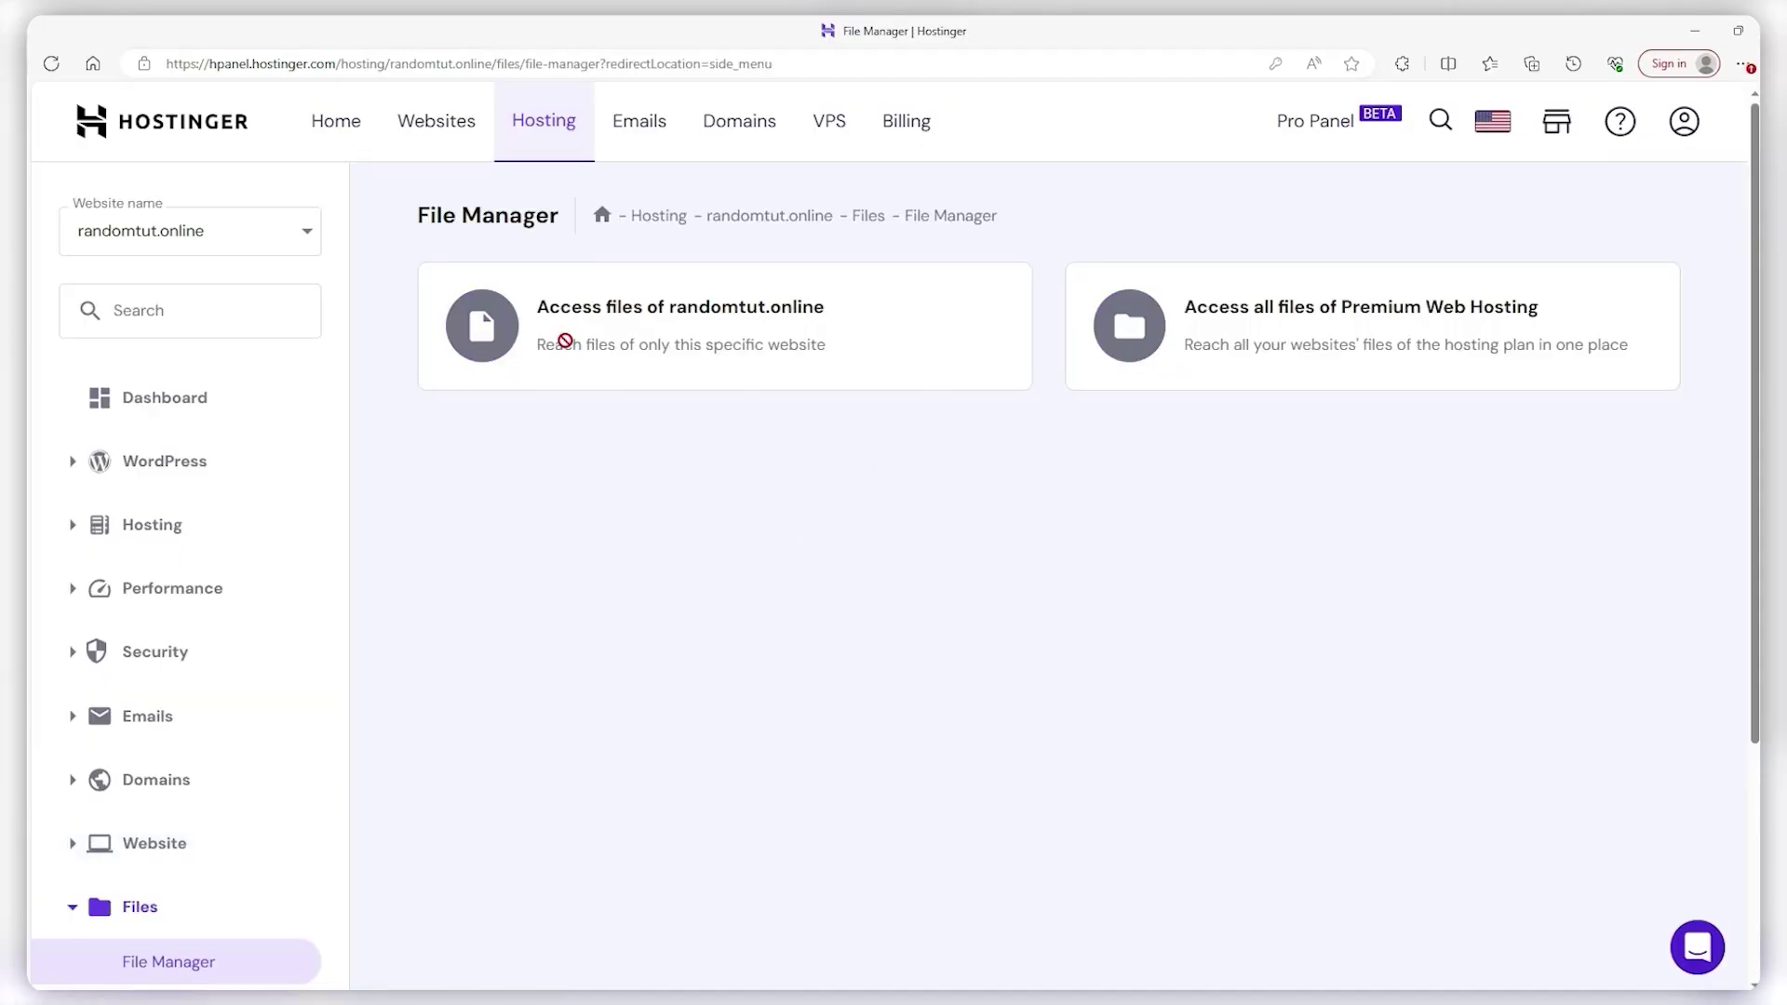
pyautogui.click(565, 344)
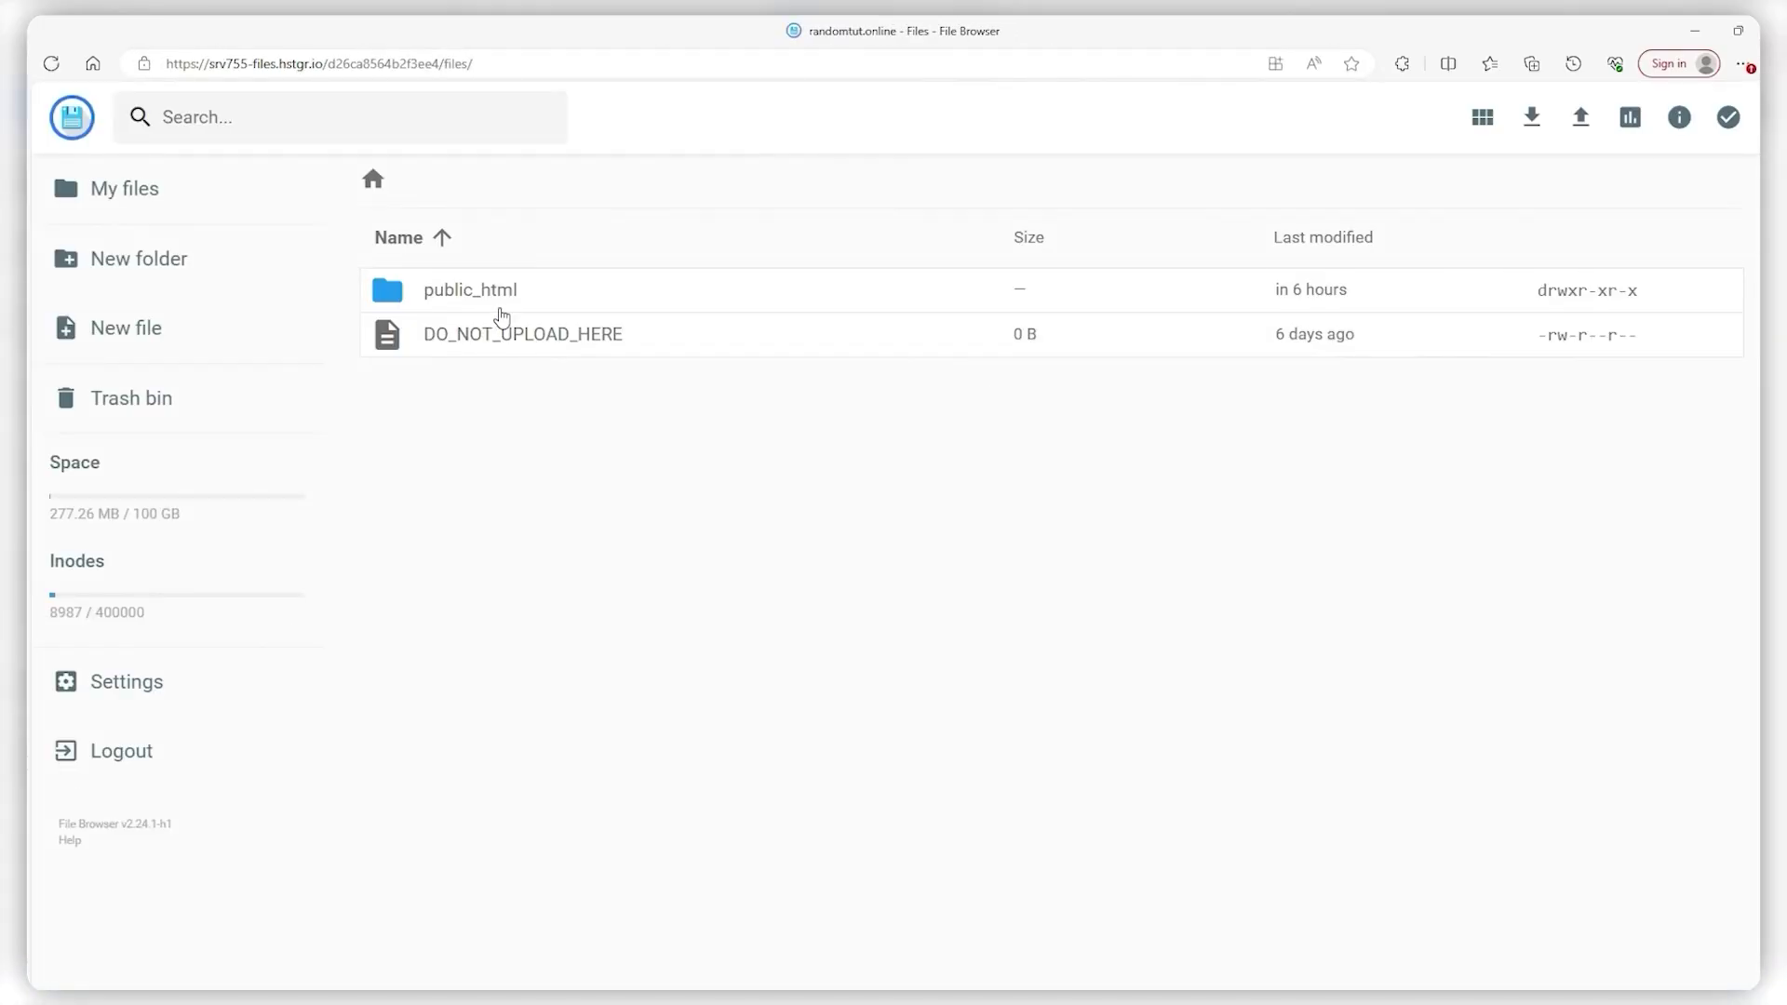
# Open public_html and compare its WordPress files with the local wordpress folder
pyautogui.click(580, 306)
pyautogui.click(580, 306)
pyautogui.doubleClick(577, 302)
pyautogui.hotkey('alt', 'Tab')
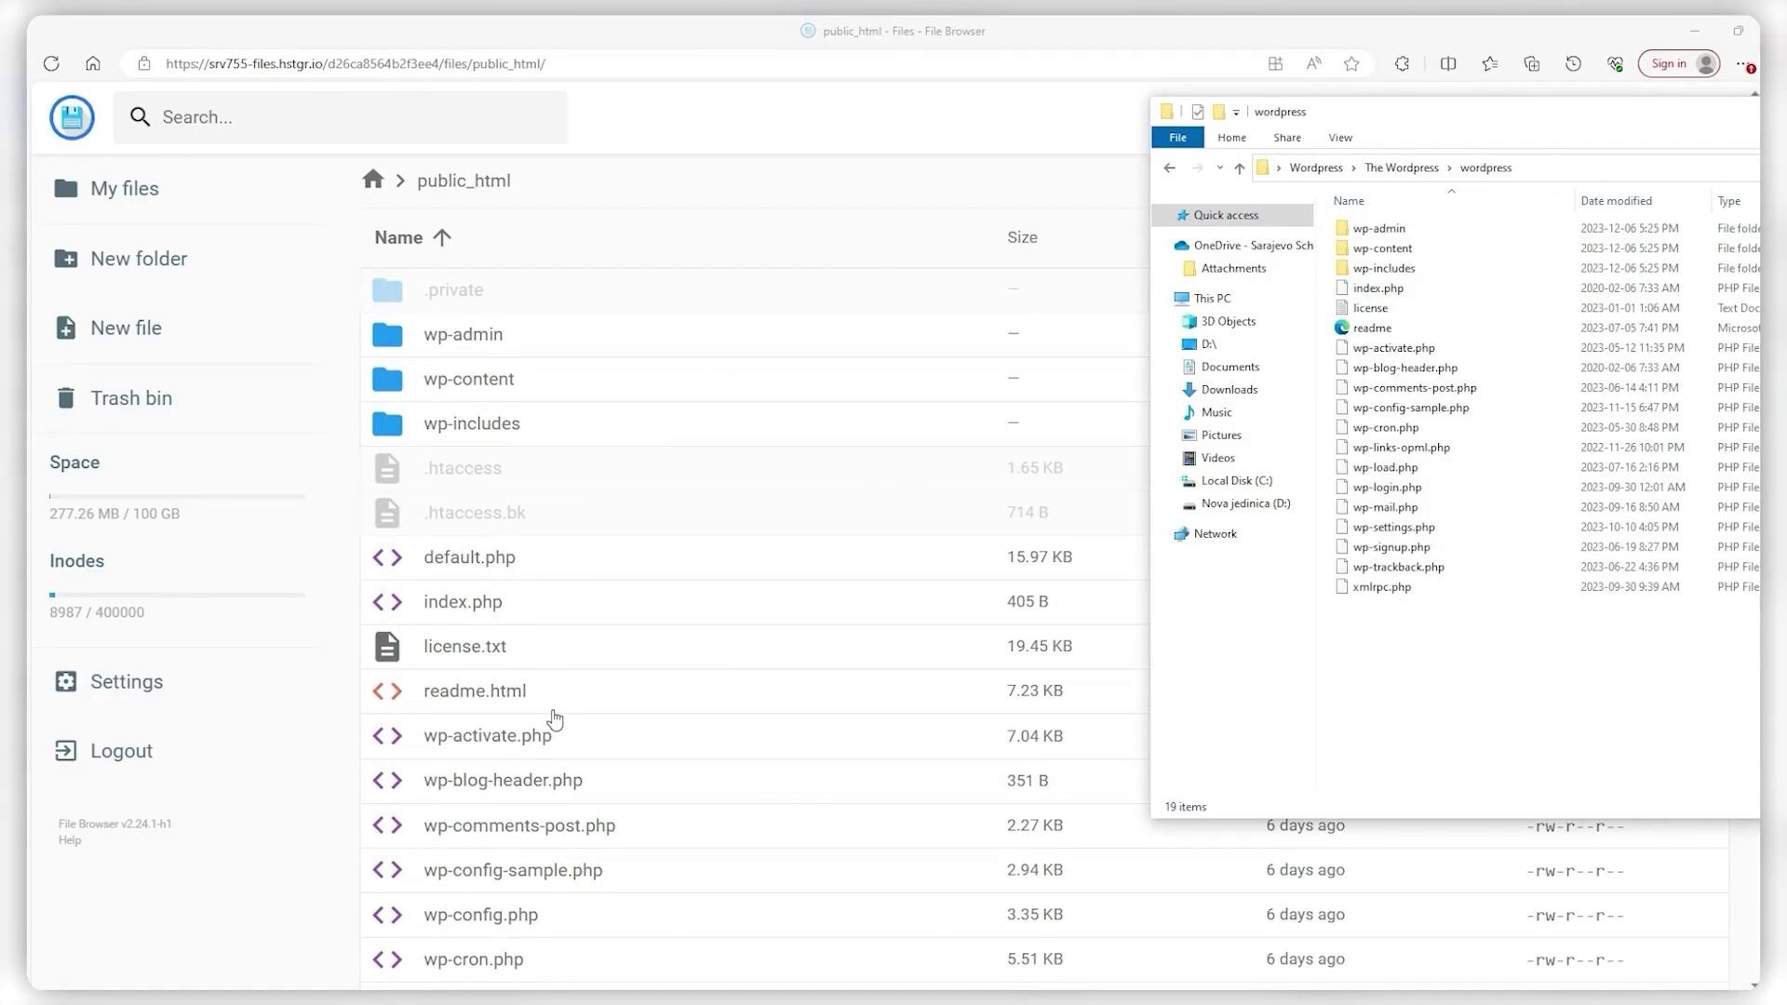
pyautogui.click(667, 109)
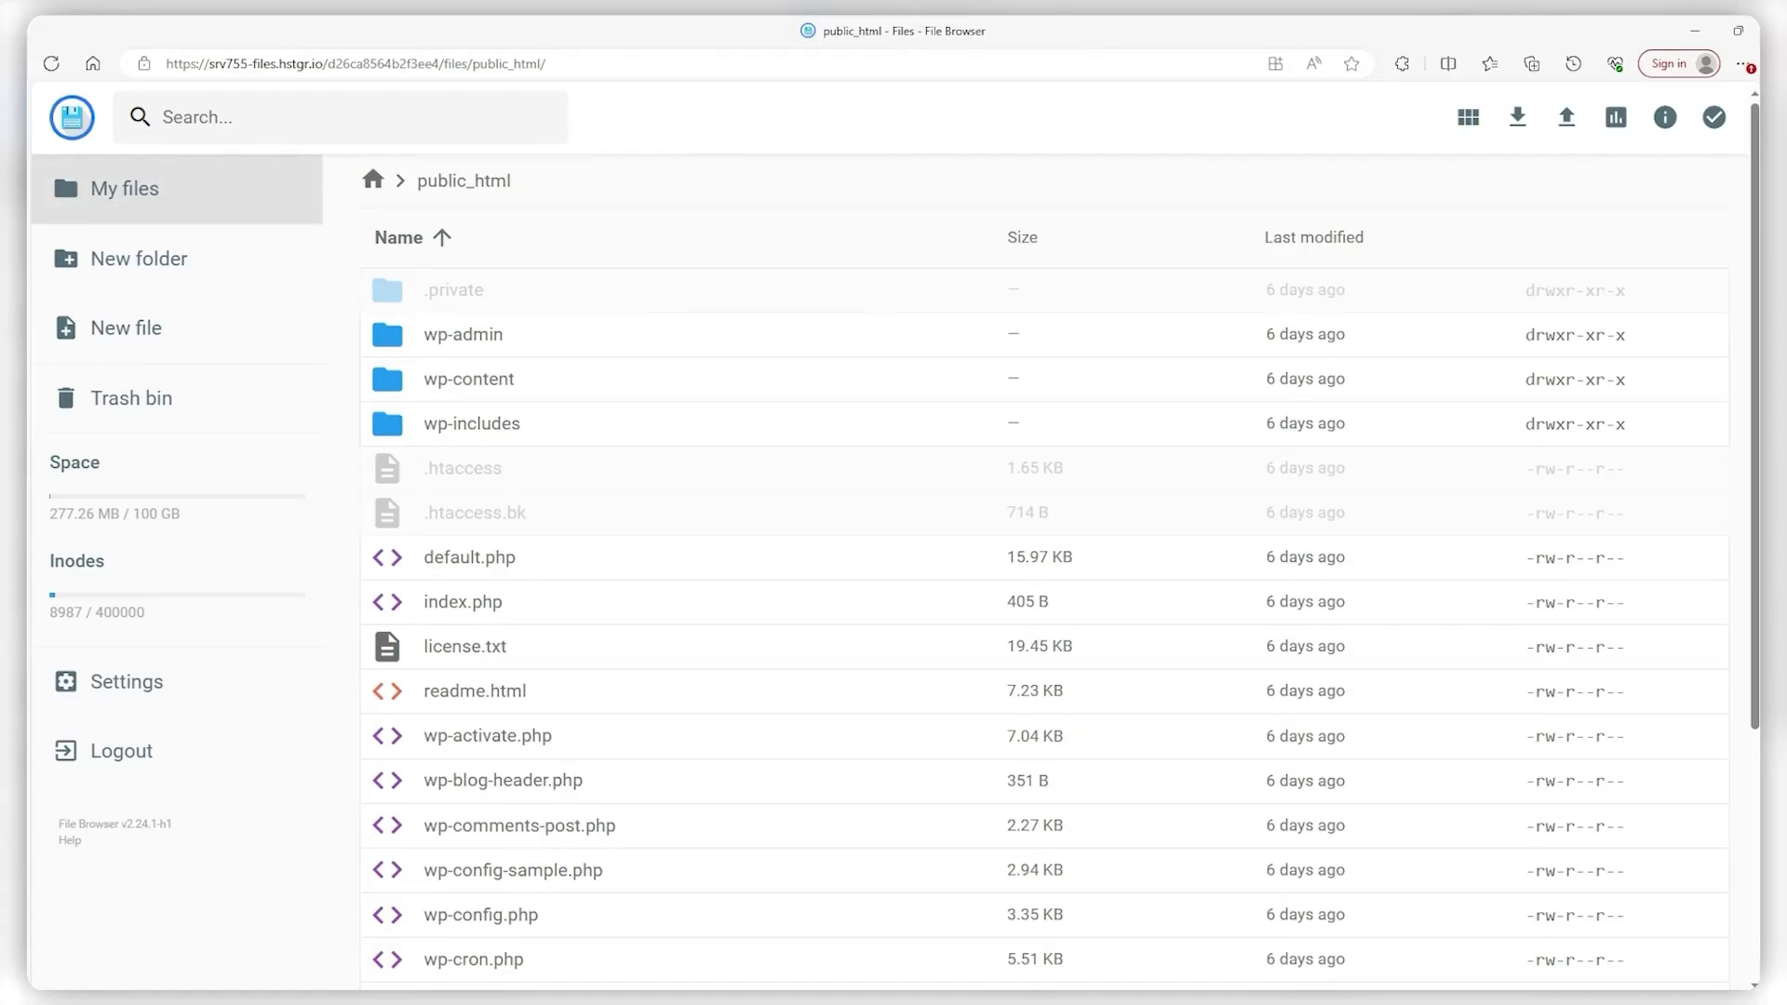
pyautogui.click(93, 171)
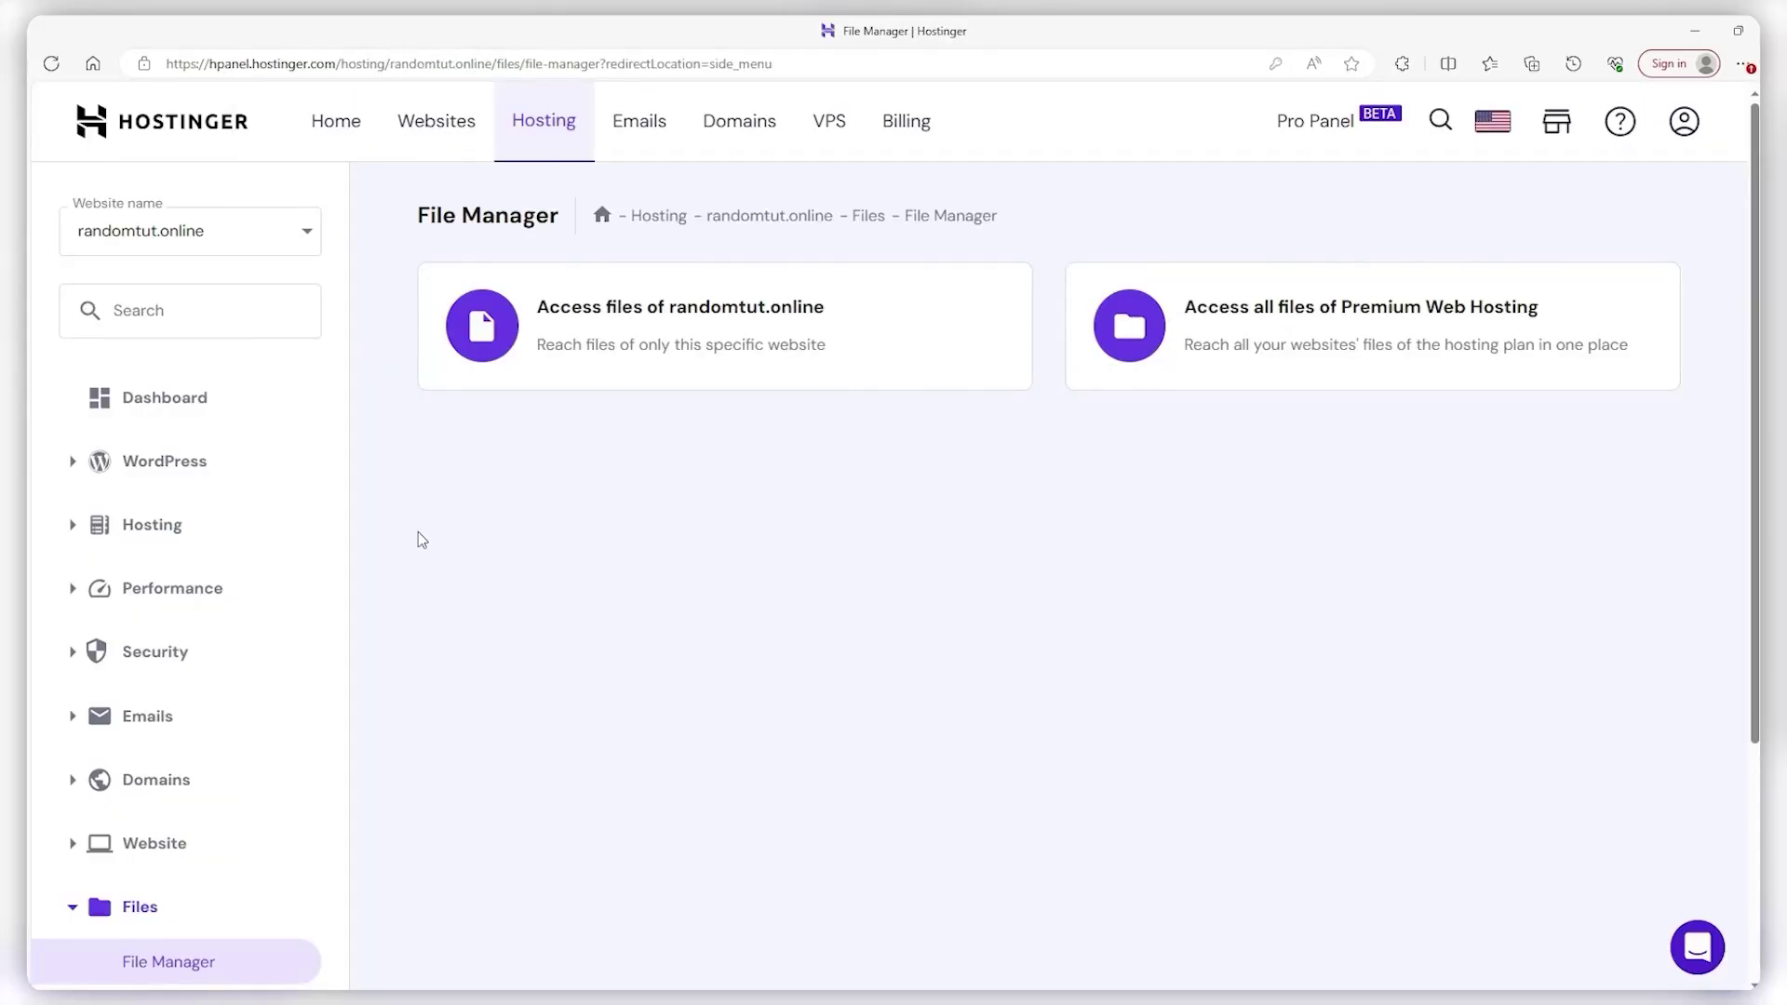
# Open Databases > Management to review the site's MySQL database details
pyautogui.scroll(-4, 570, 593)
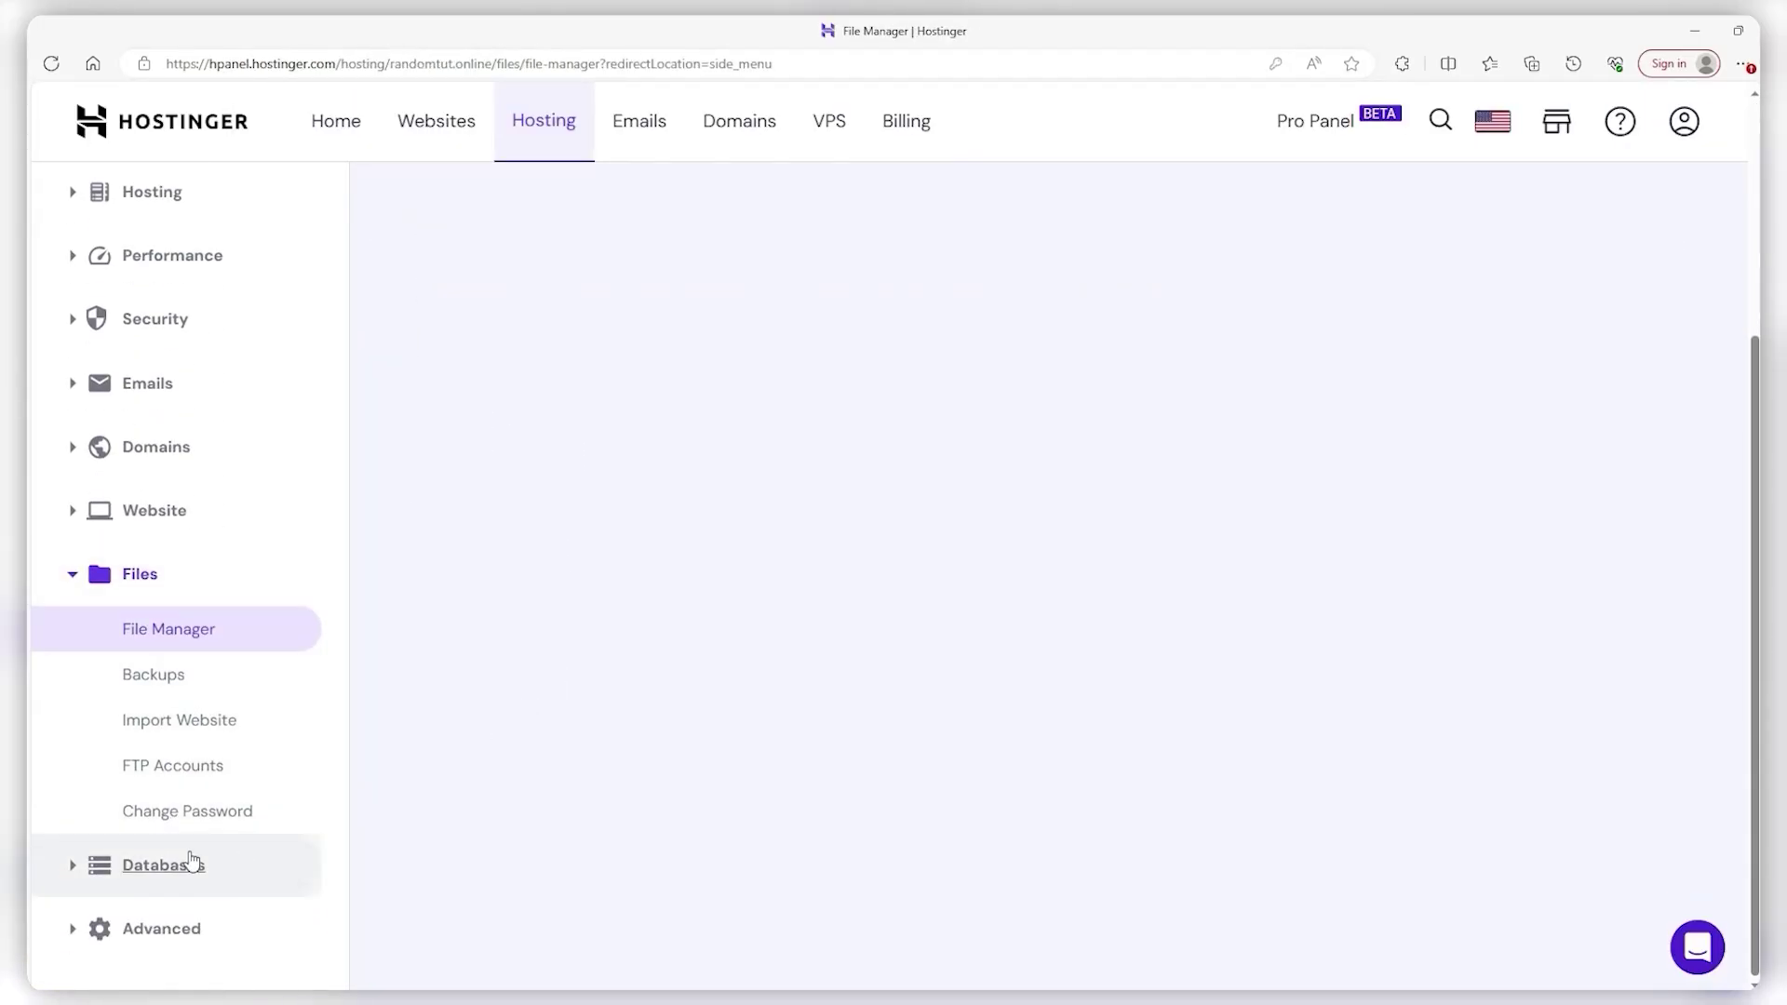
pyautogui.click(191, 860)
pyautogui.click(177, 921)
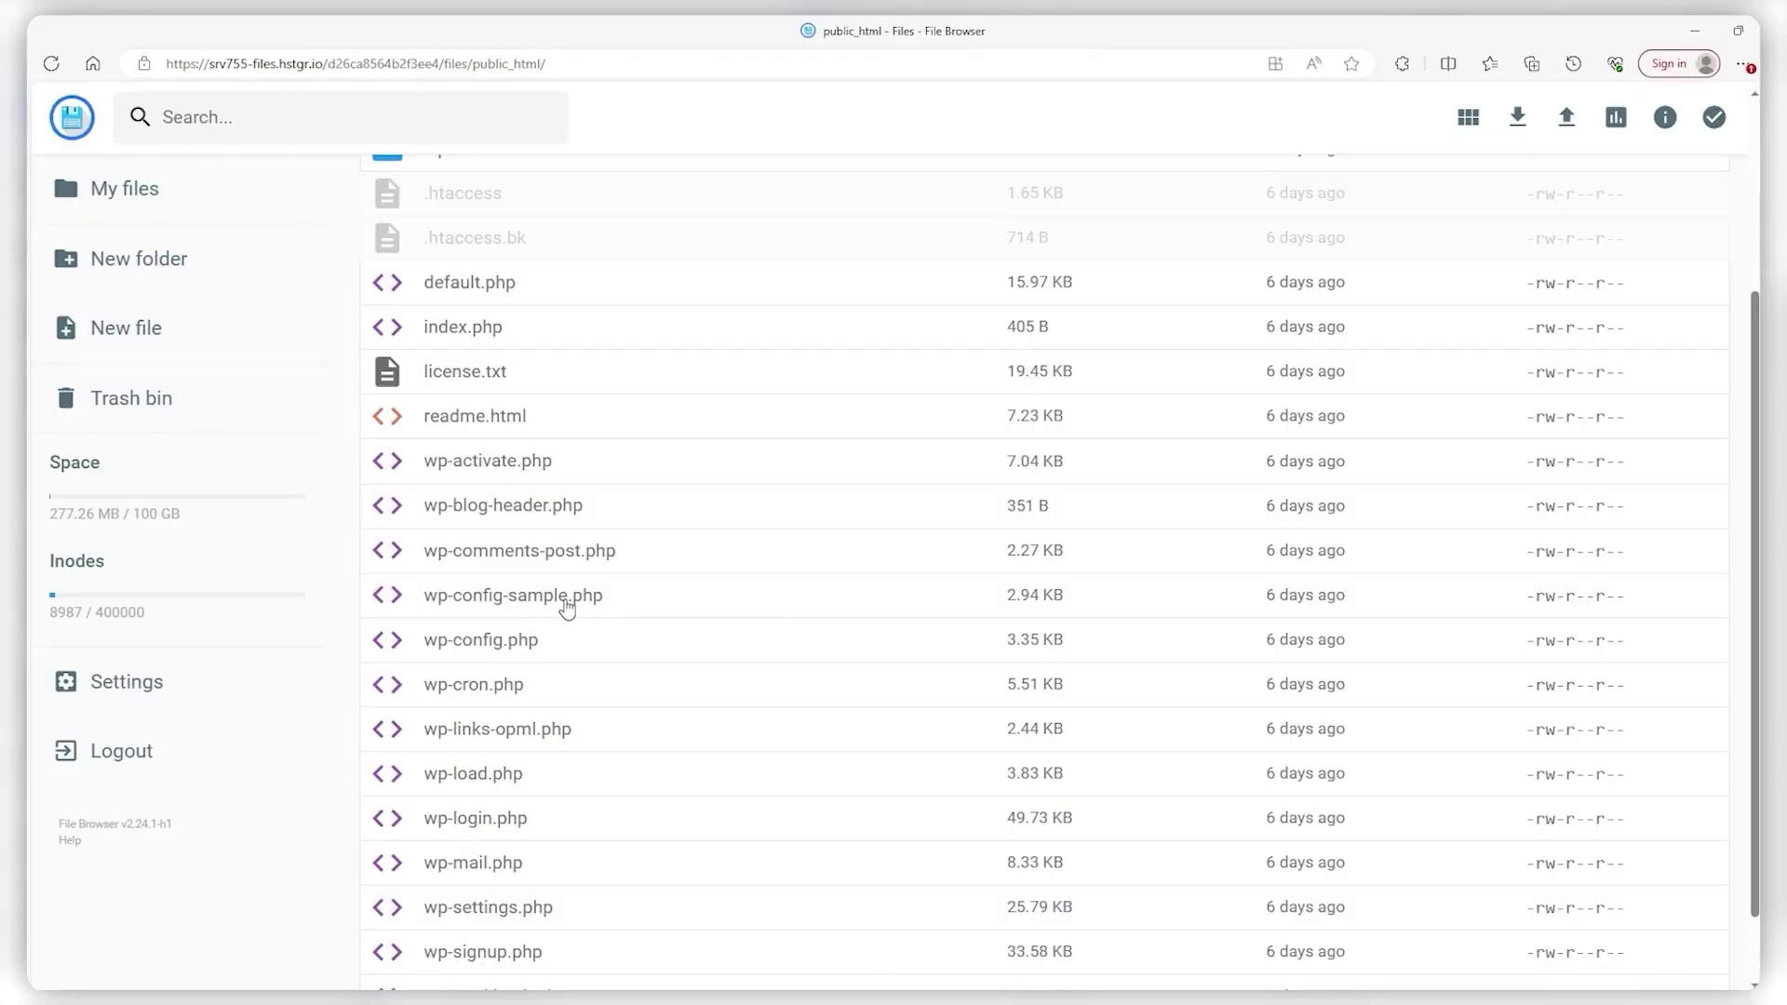
# Begin renaming wp-config-sample.php to wp-config.php, then cancel the rename
pyautogui.rightClick(526, 603)
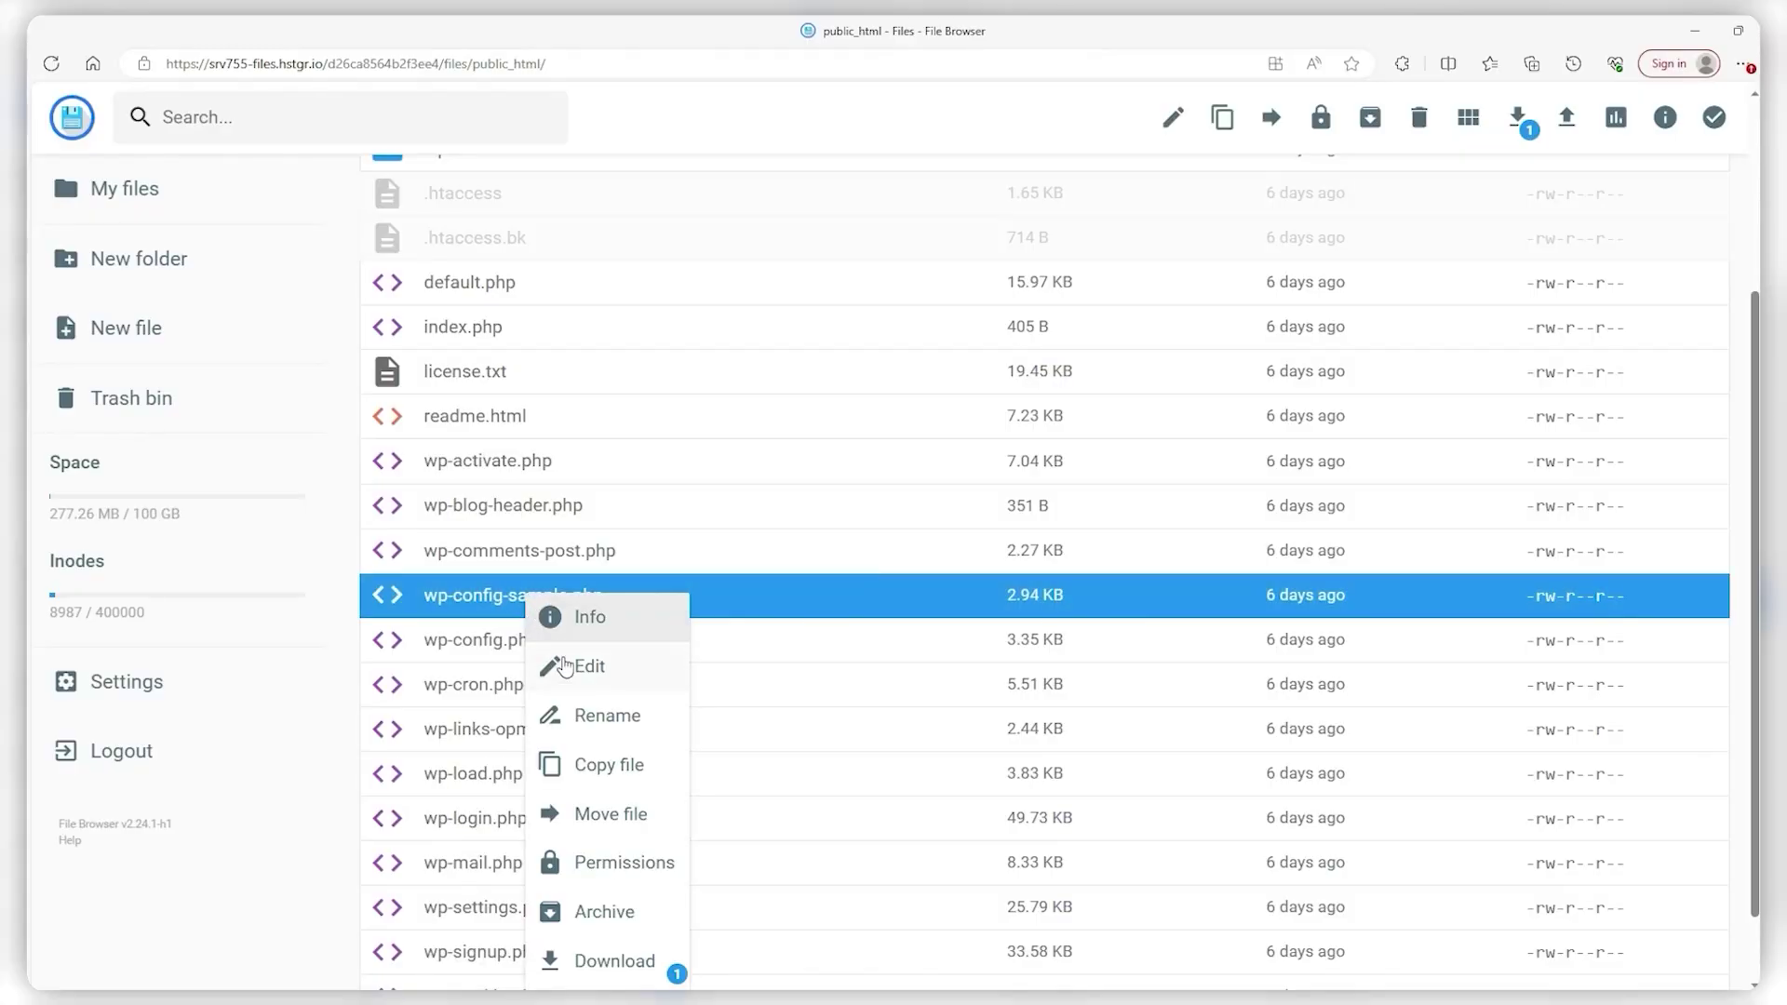
pyautogui.click(597, 715)
pyautogui.hotkey('ctrl', 'a')
pyautogui.write('wp-config.php')
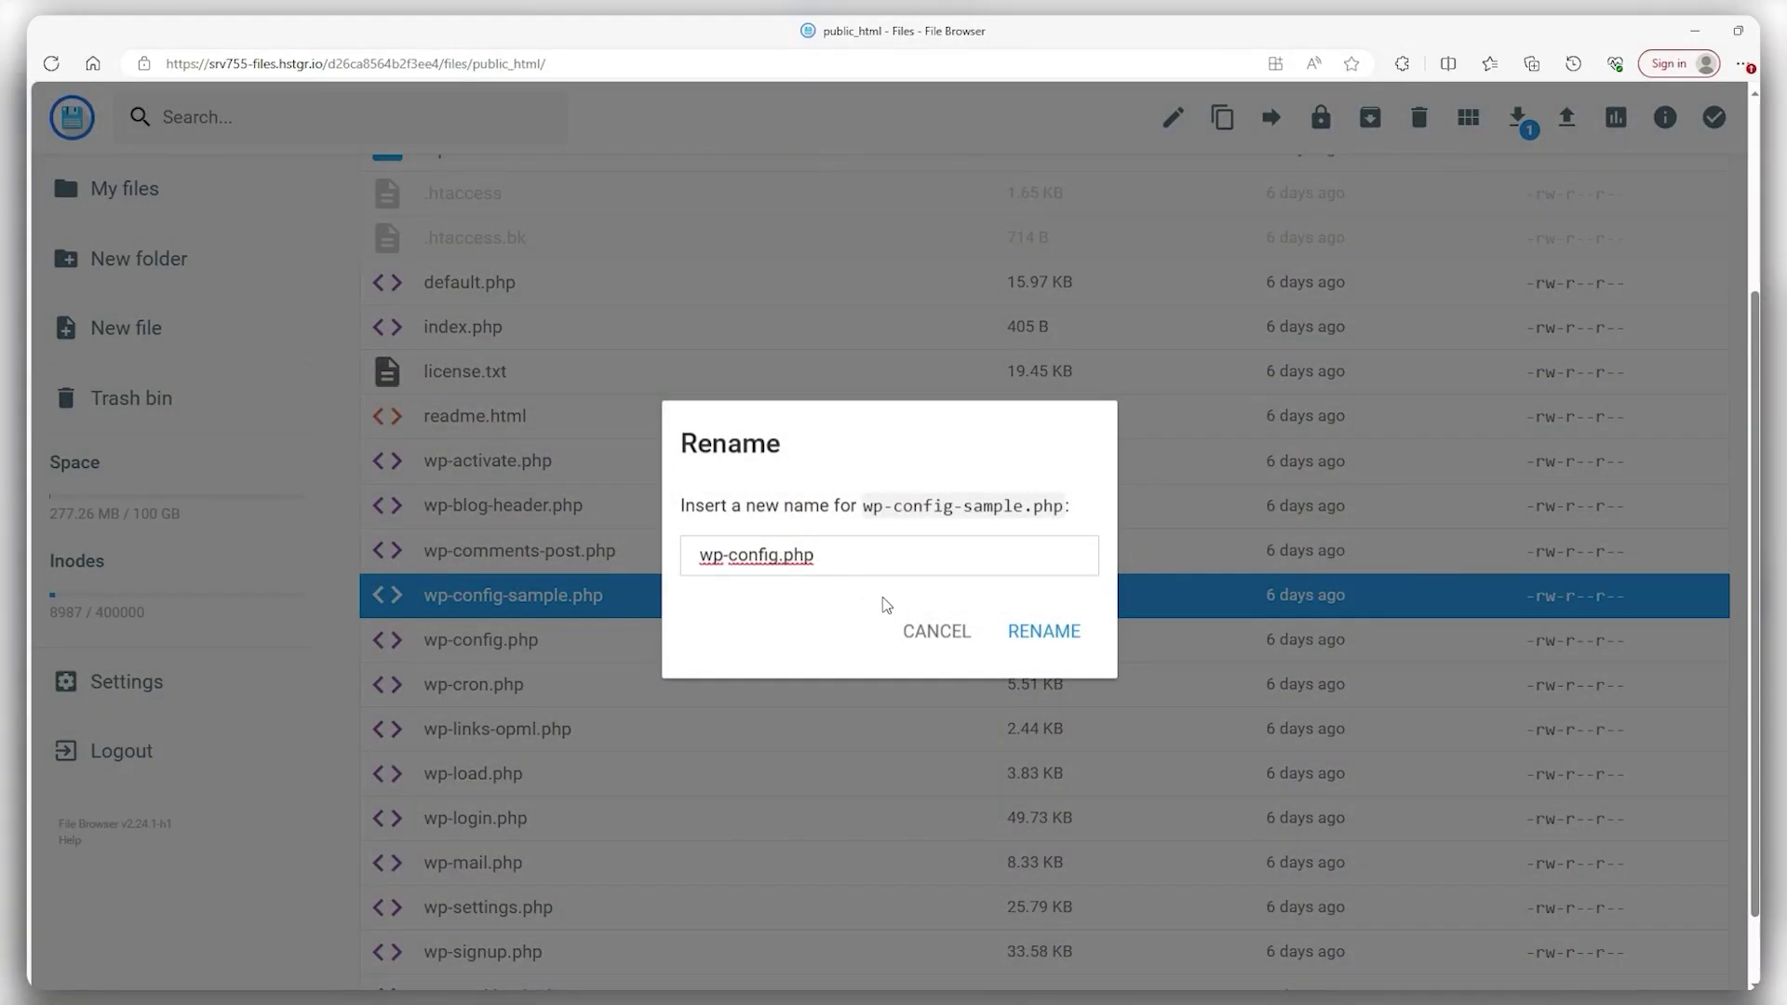
pyautogui.click(935, 631)
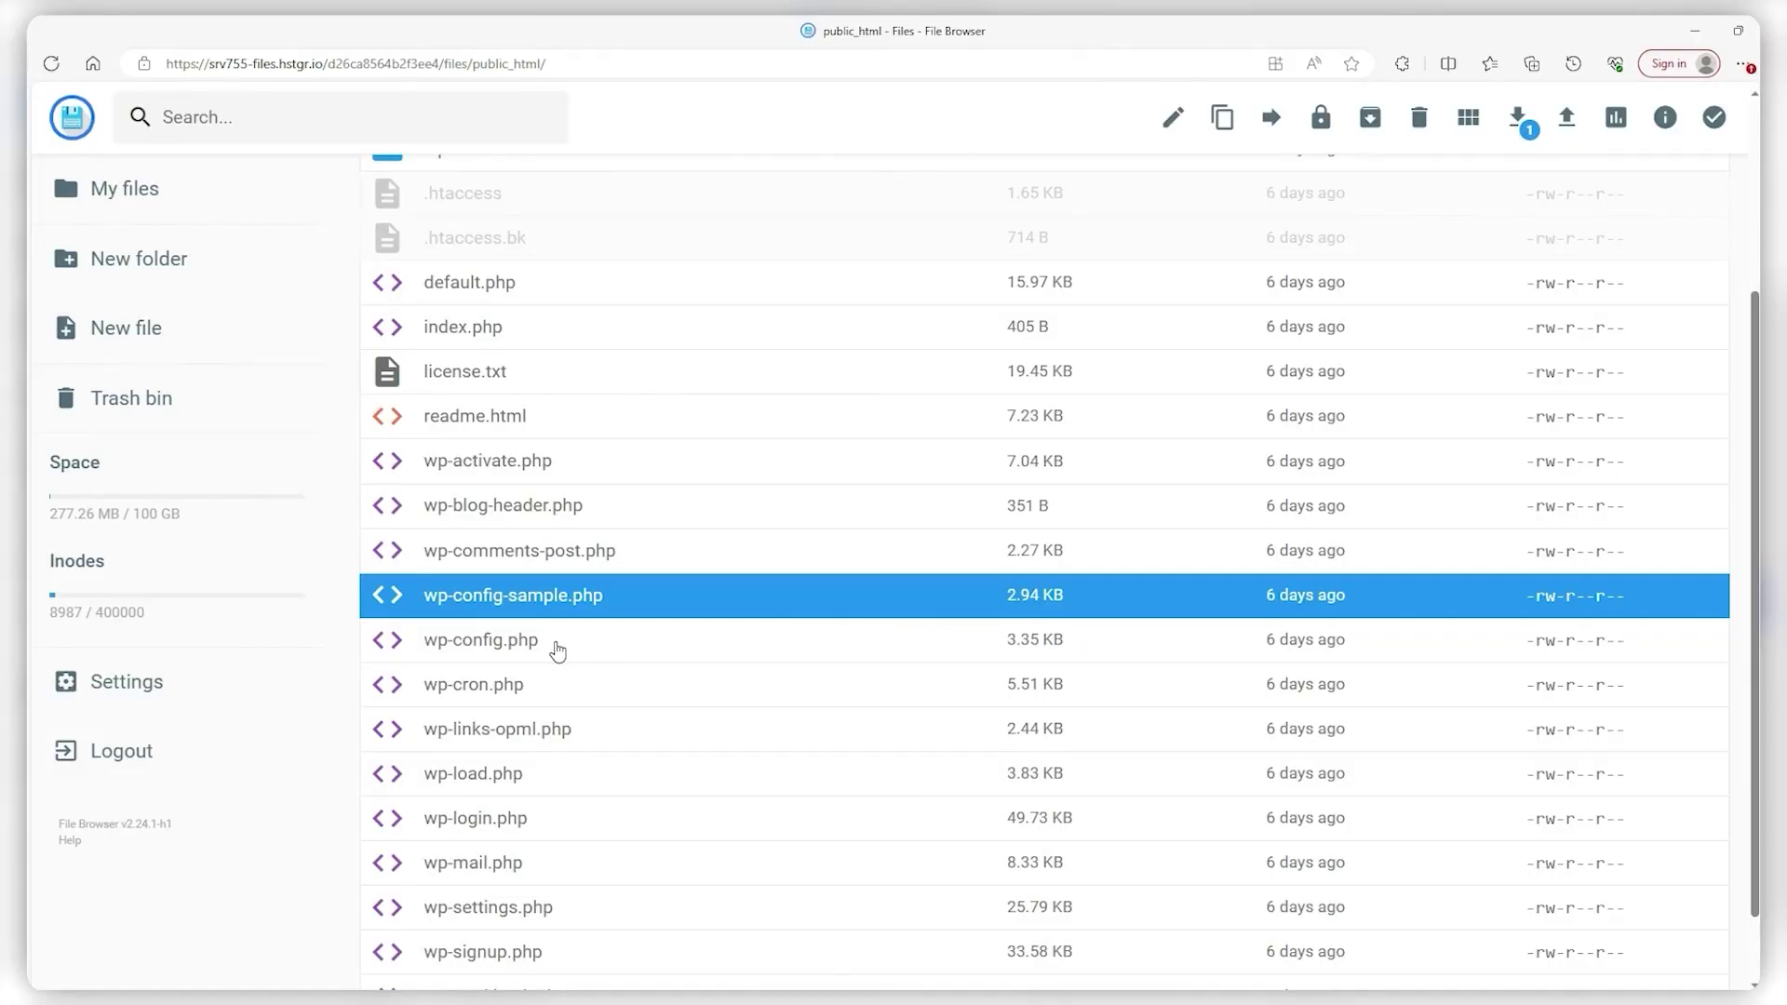
# Open the existing wp-config.php and inspect its database settings, lines 23–34
pyautogui.click(557, 650)
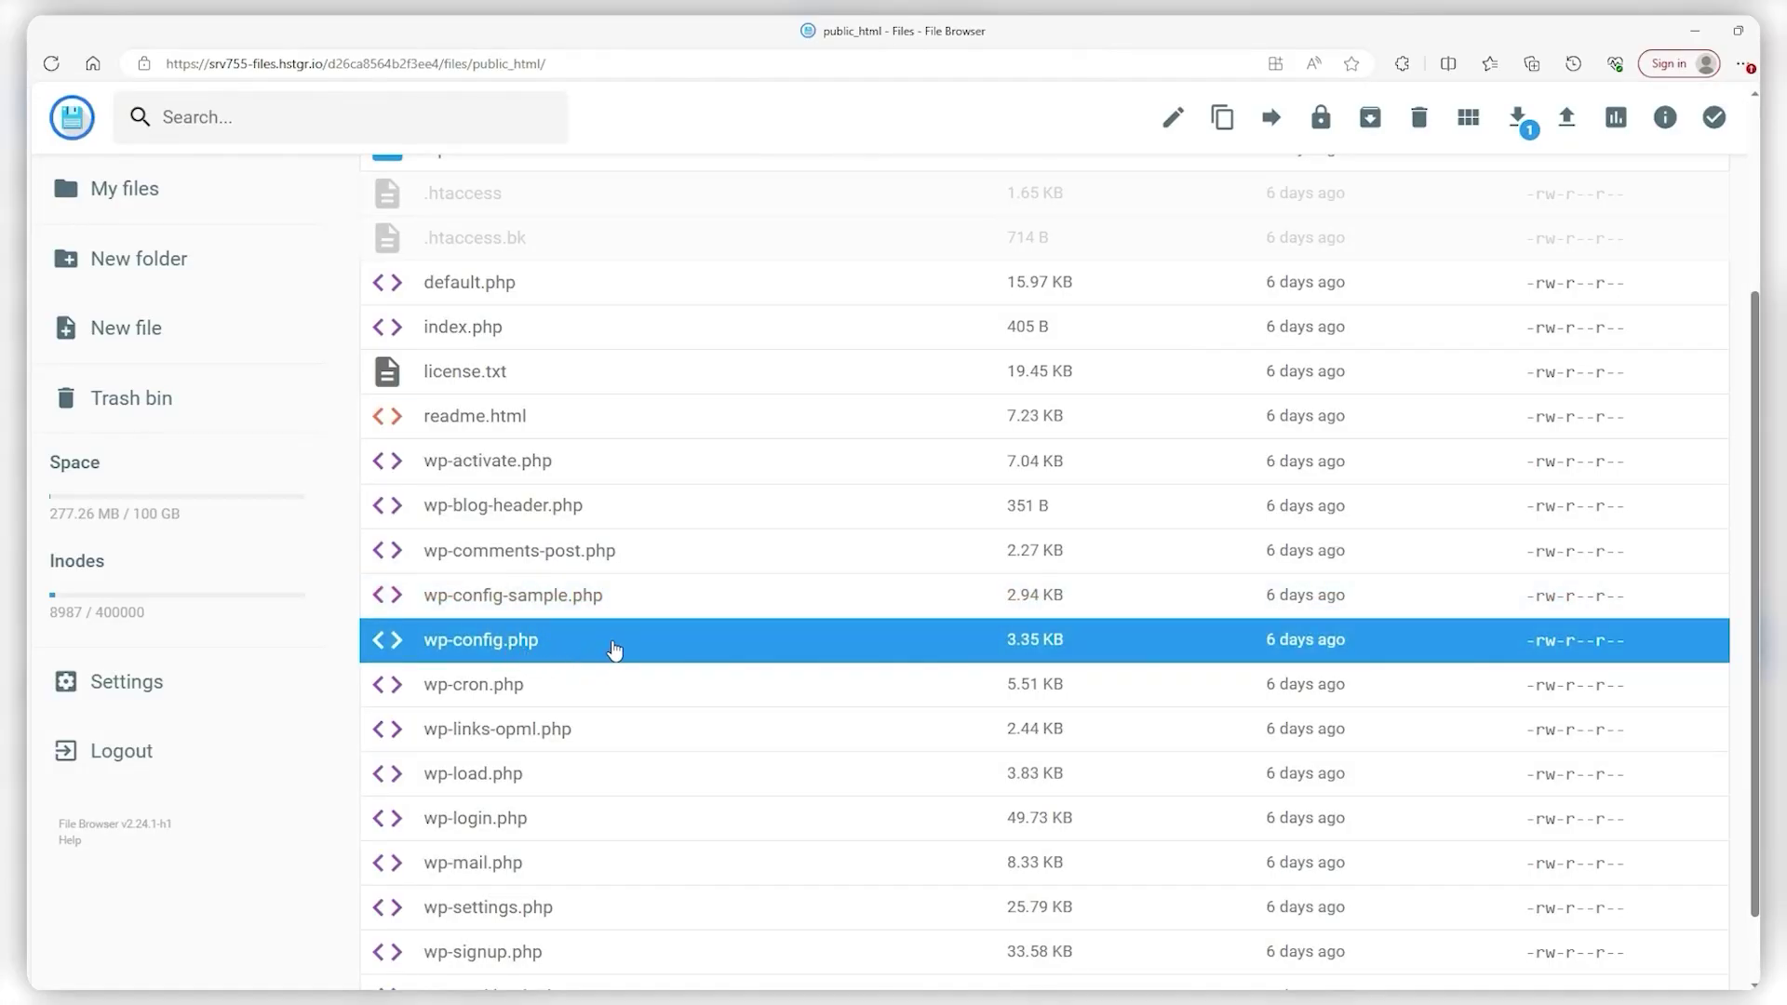
pyautogui.doubleClick(594, 650)
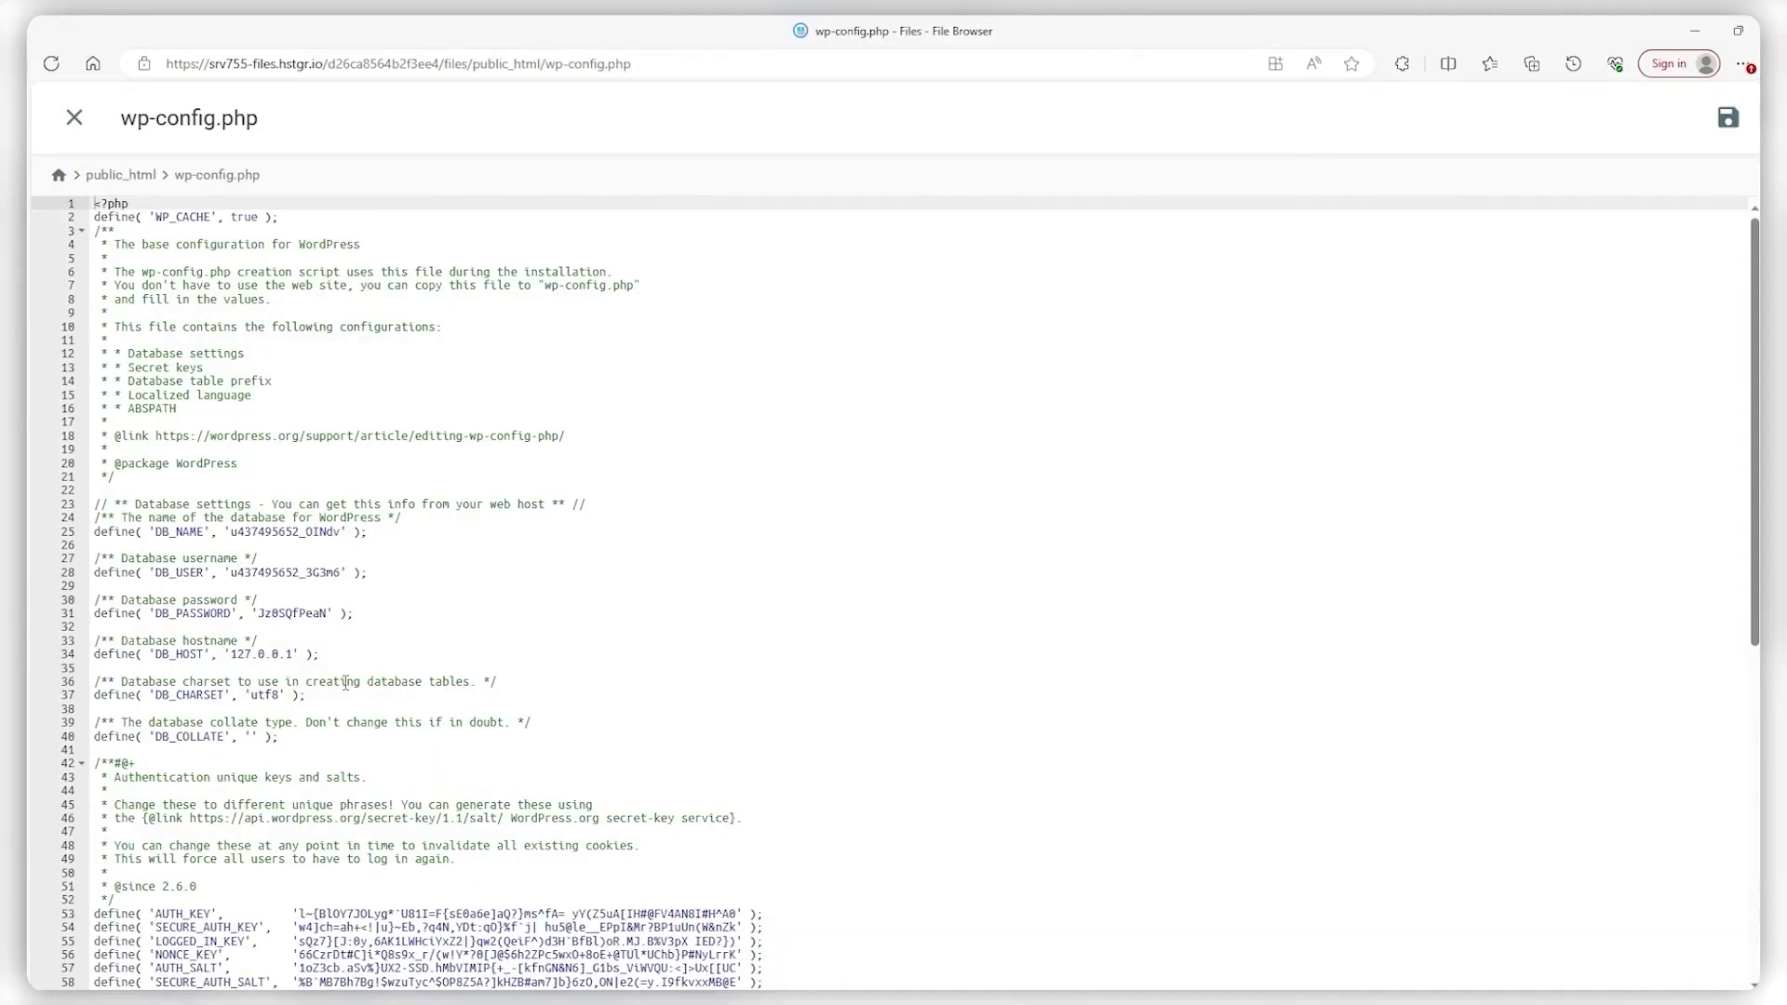
pyautogui.moveTo(321, 660); pyautogui.dragTo(94, 504)
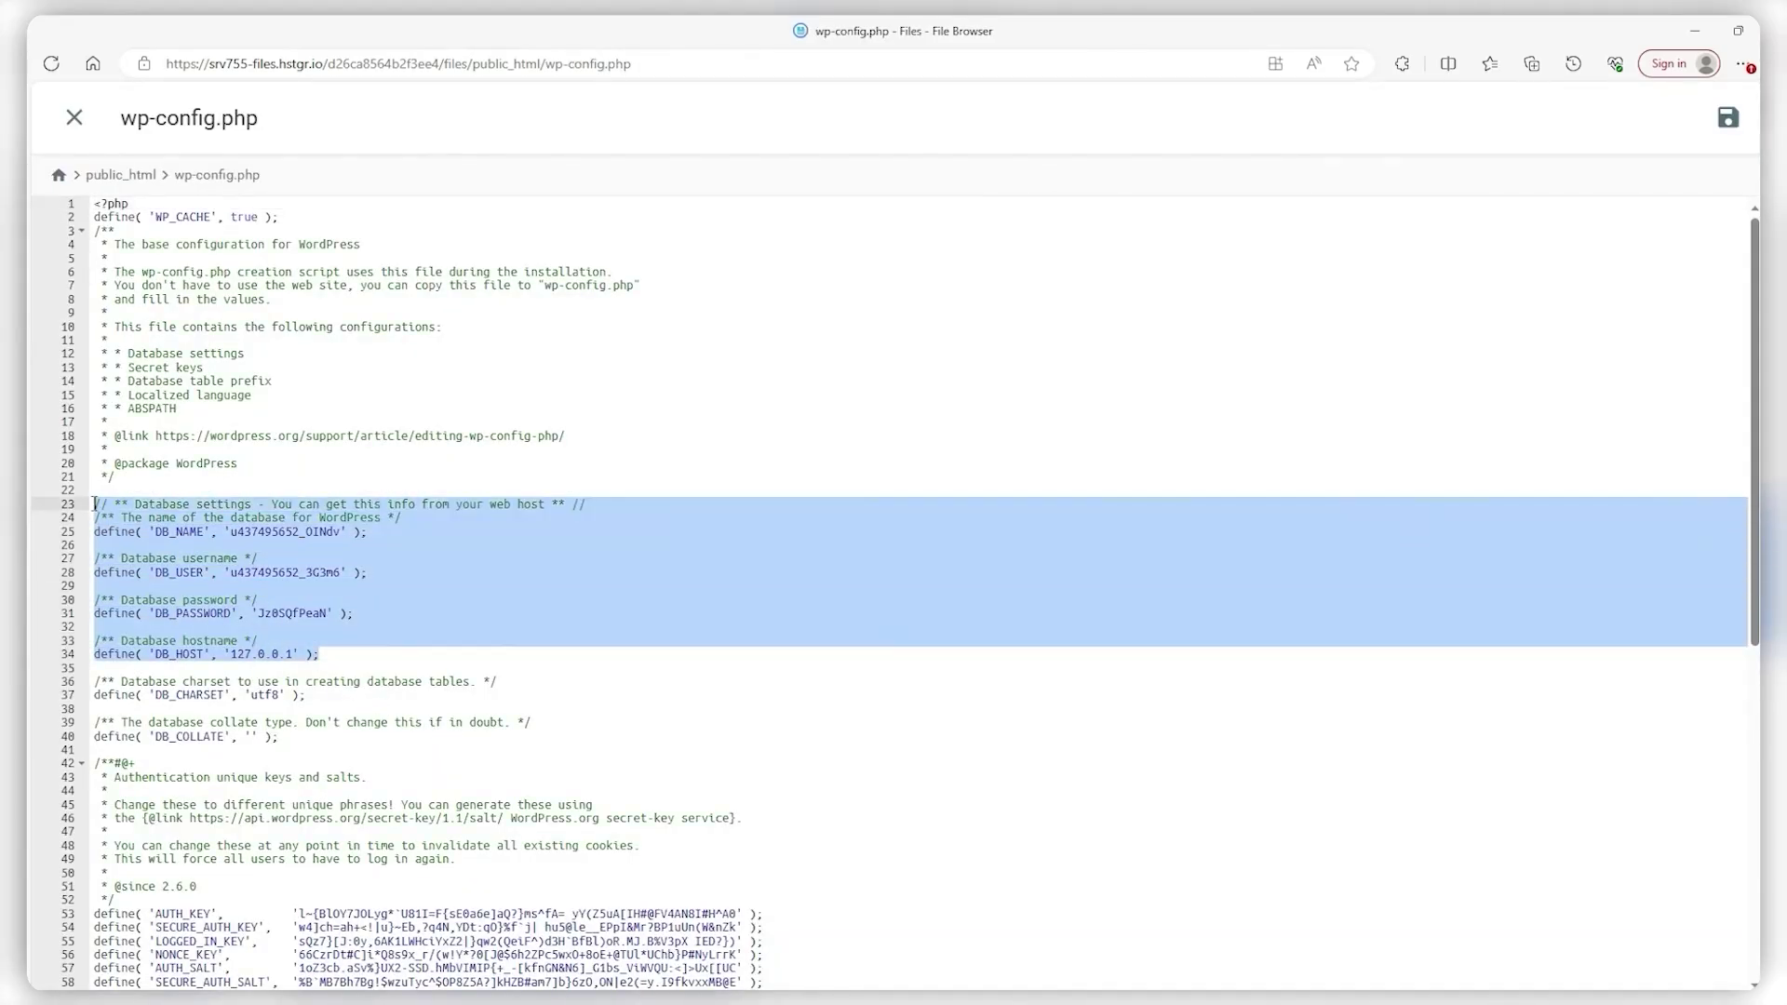
pyautogui.click(570, 573)
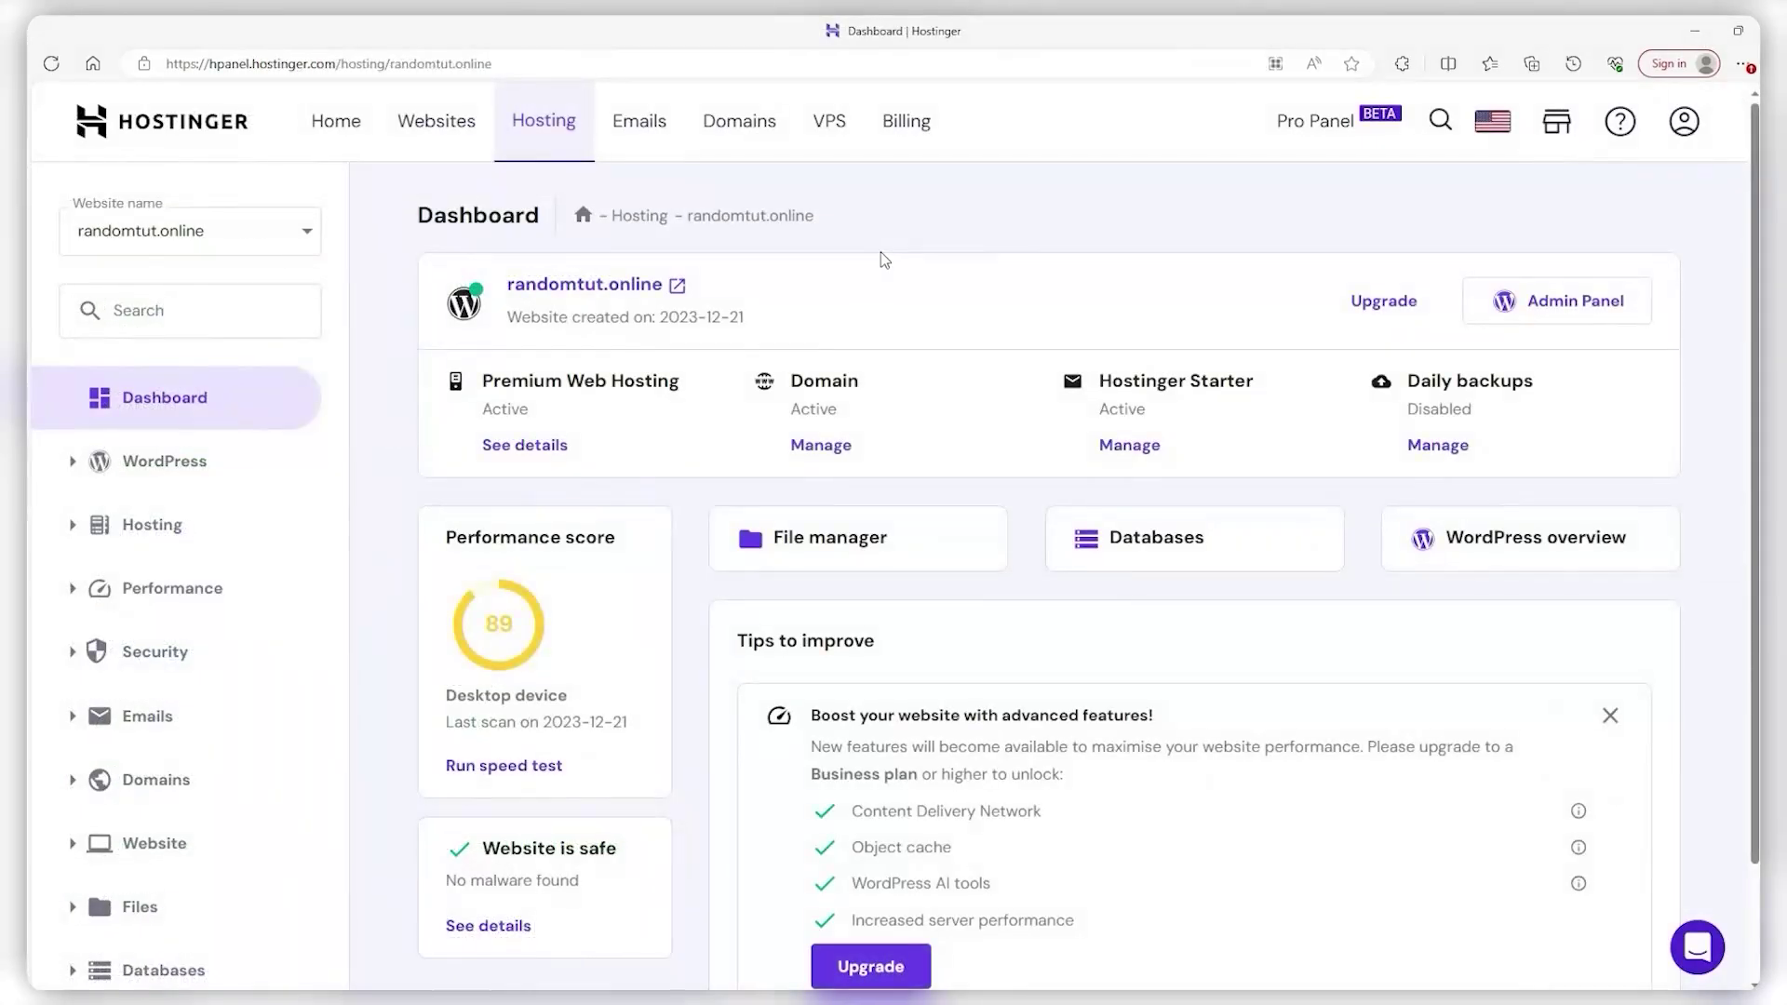
# Load randomtut.online/wp-admin/install.php, see it report already installed, follow Log In, then go back
pyautogui.click(558, 64)
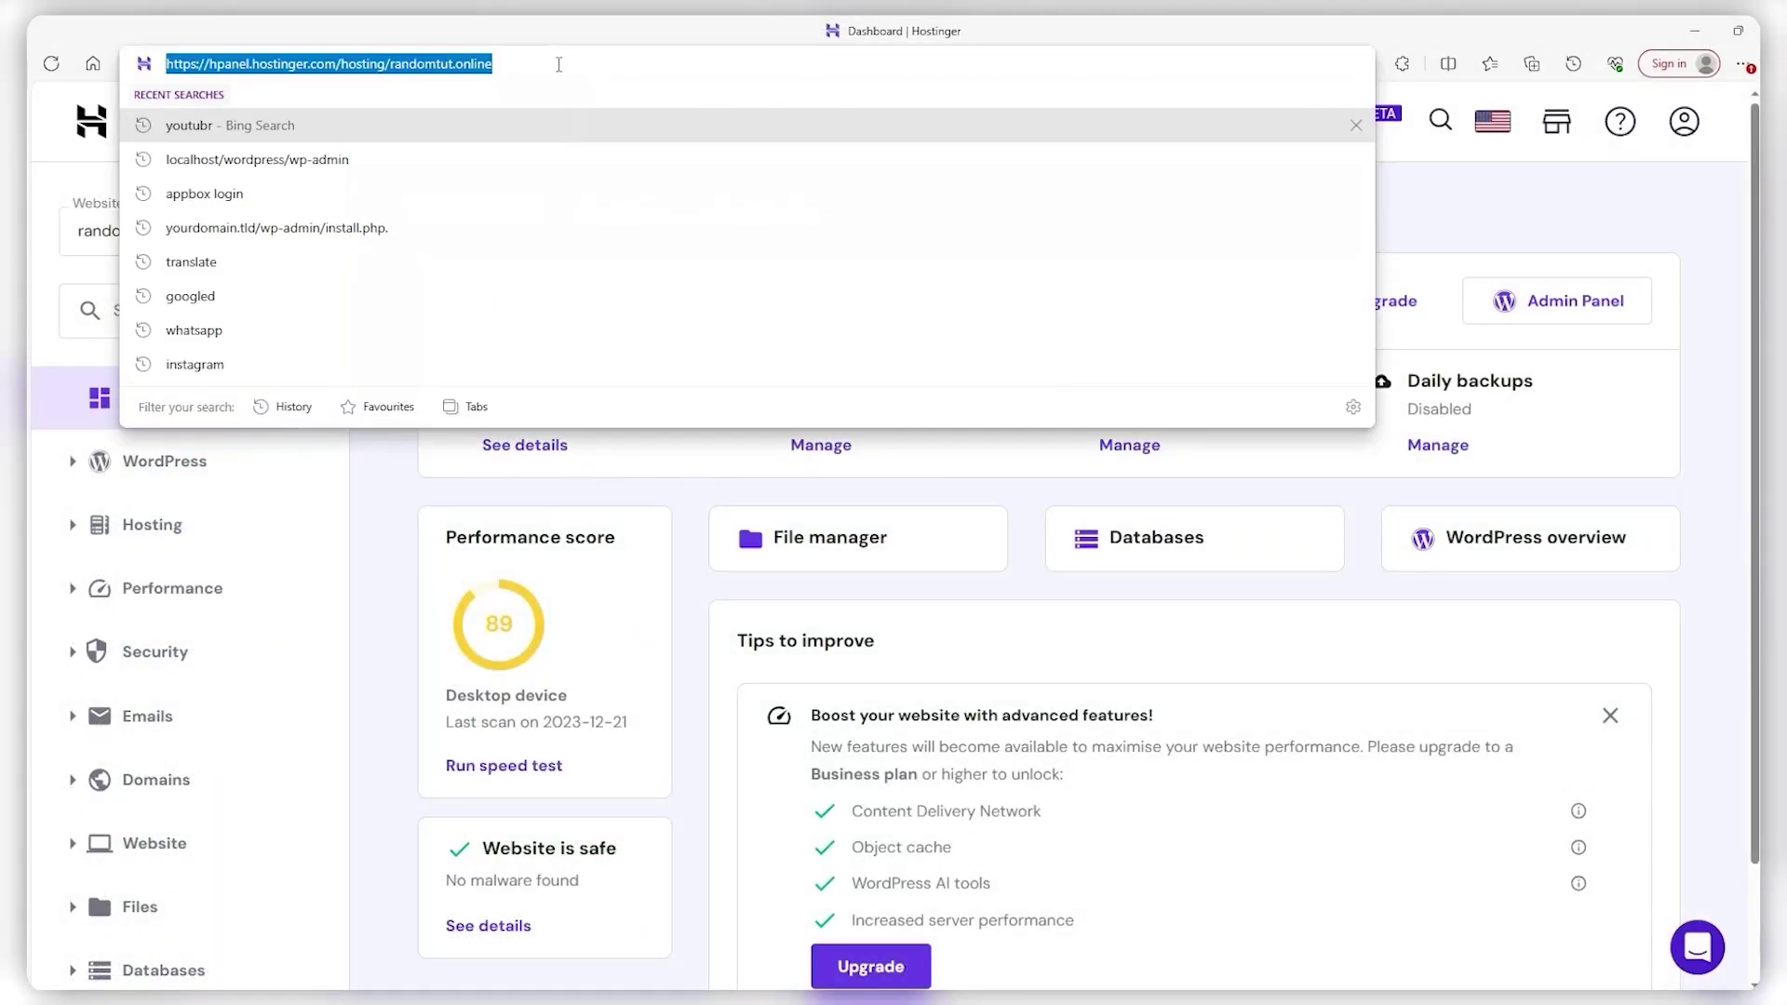
pyautogui.press('BackSpace')
pyautogui.click(1415, 214)
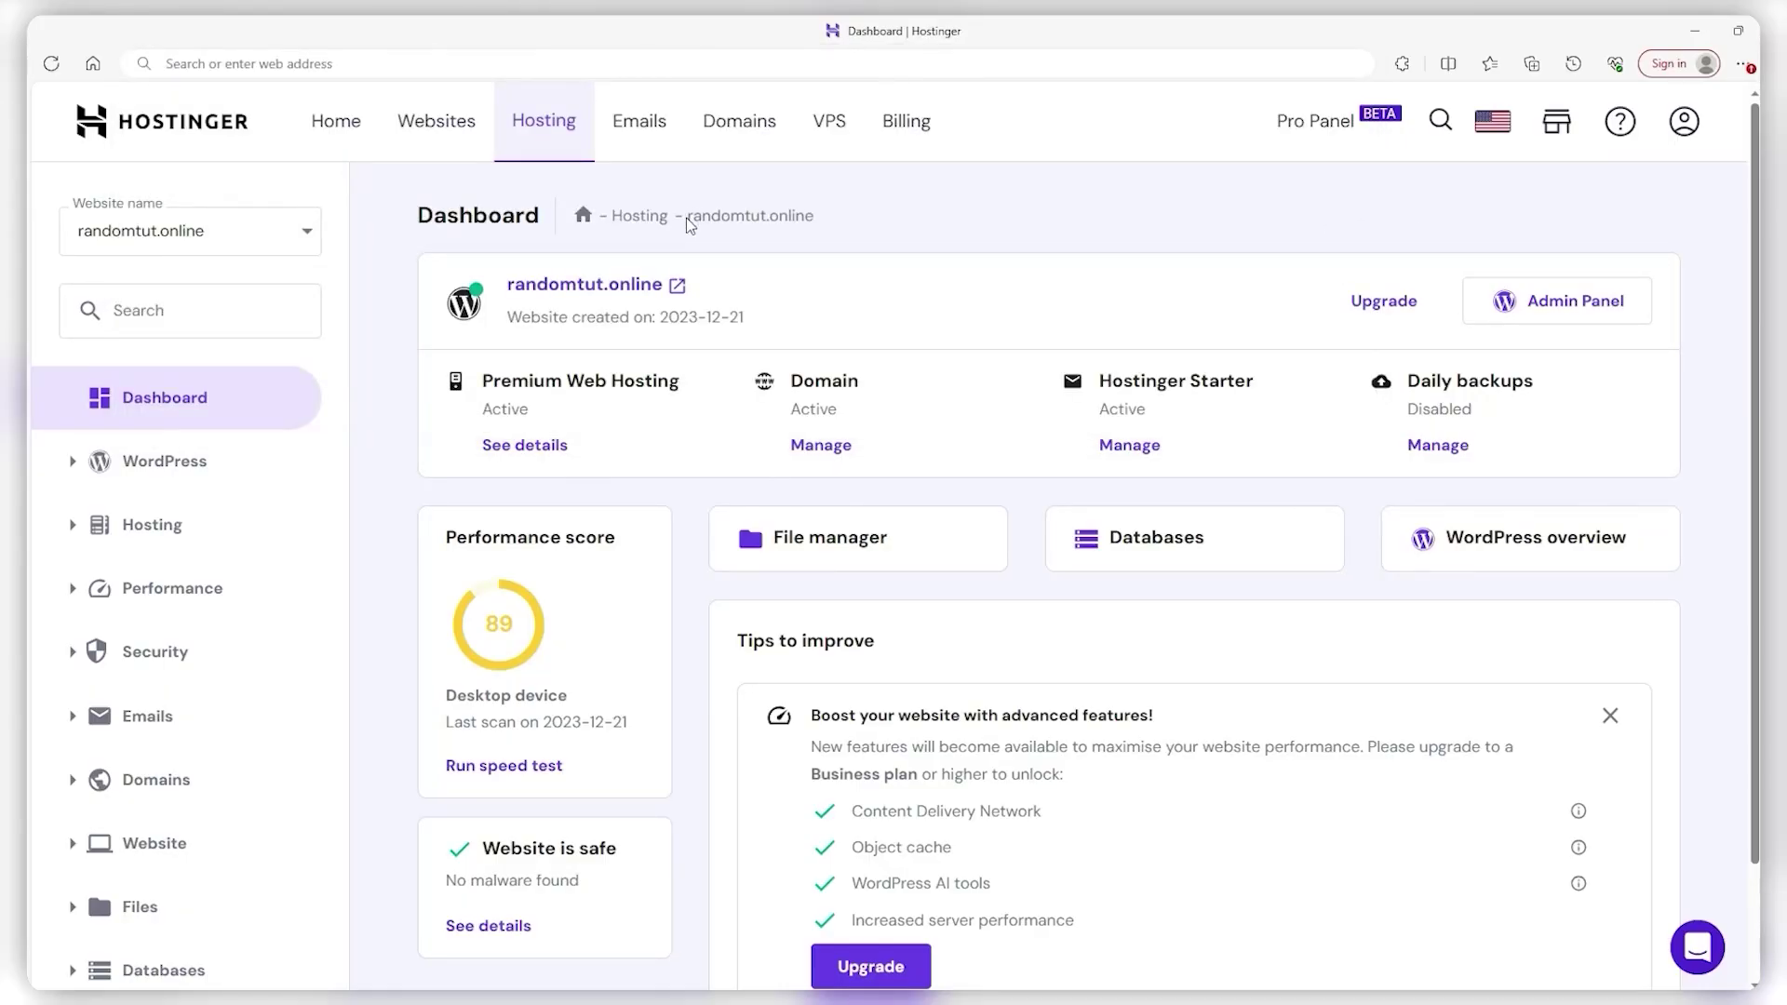
pyautogui.moveTo(700, 223); pyautogui.dragTo(827, 225)
pyautogui.click(495, 73)
pyautogui.write('https://randomtut.online/wp-admin/install.php.')
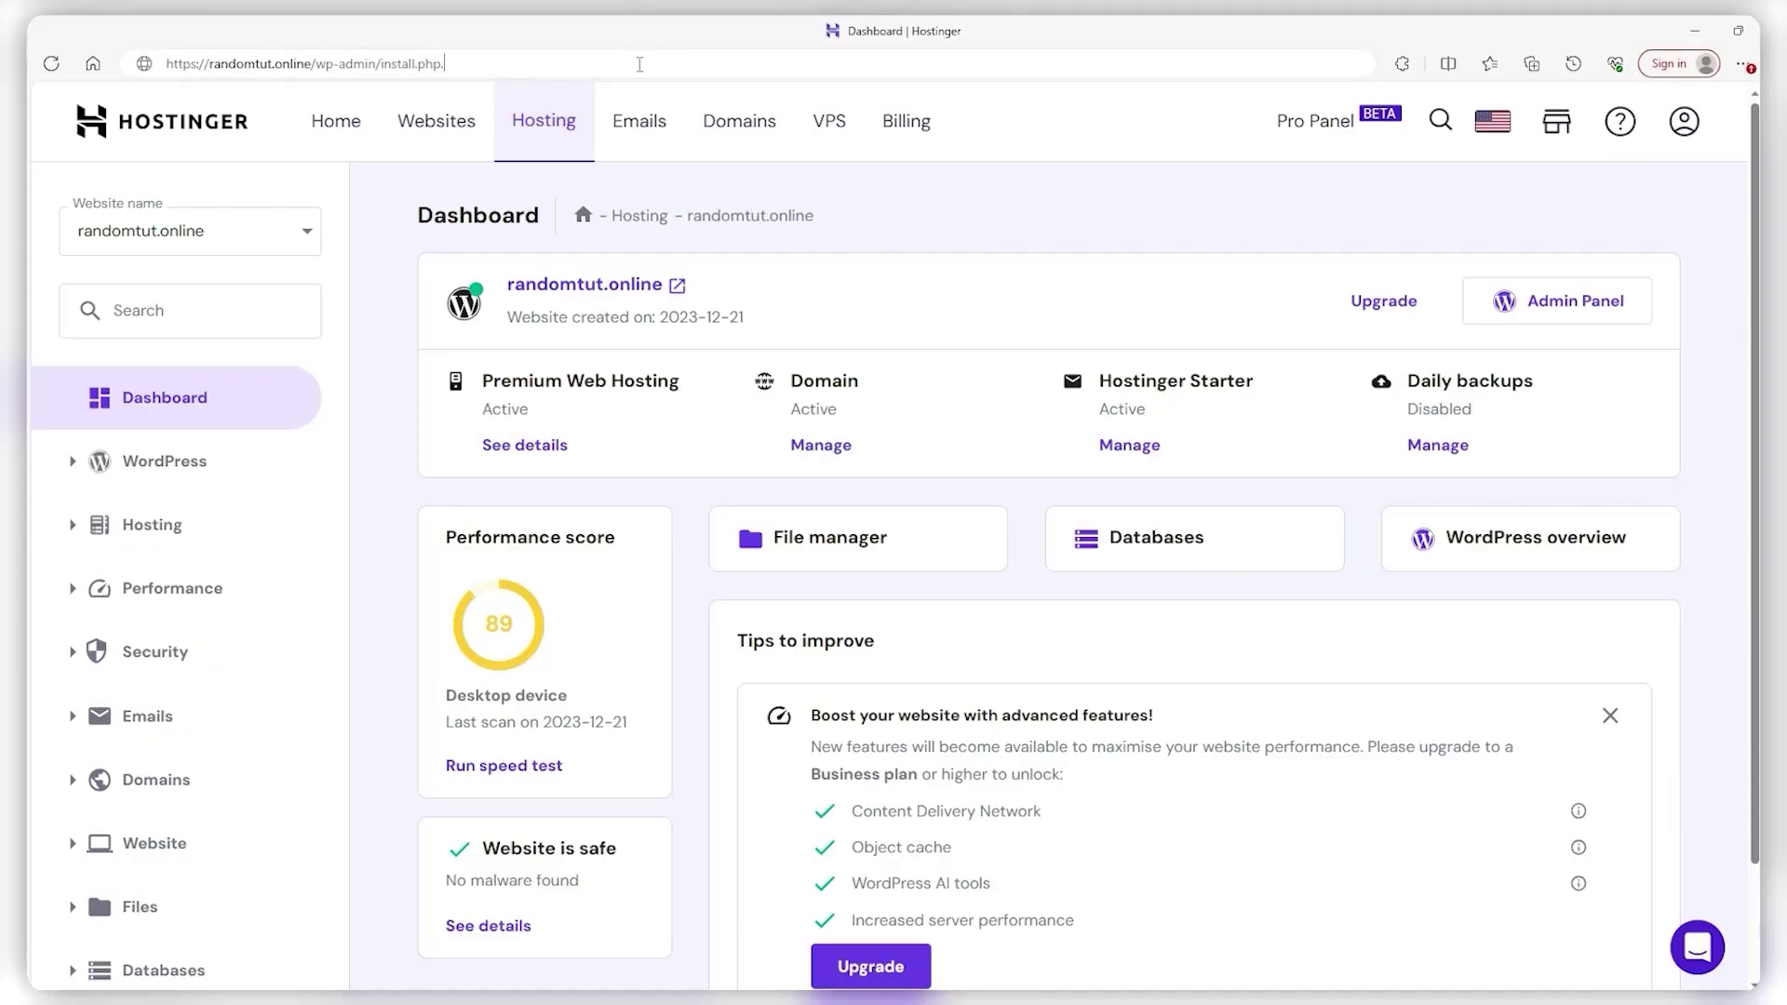
pyautogui.moveTo(425, 63); pyautogui.dragTo(317, 67)
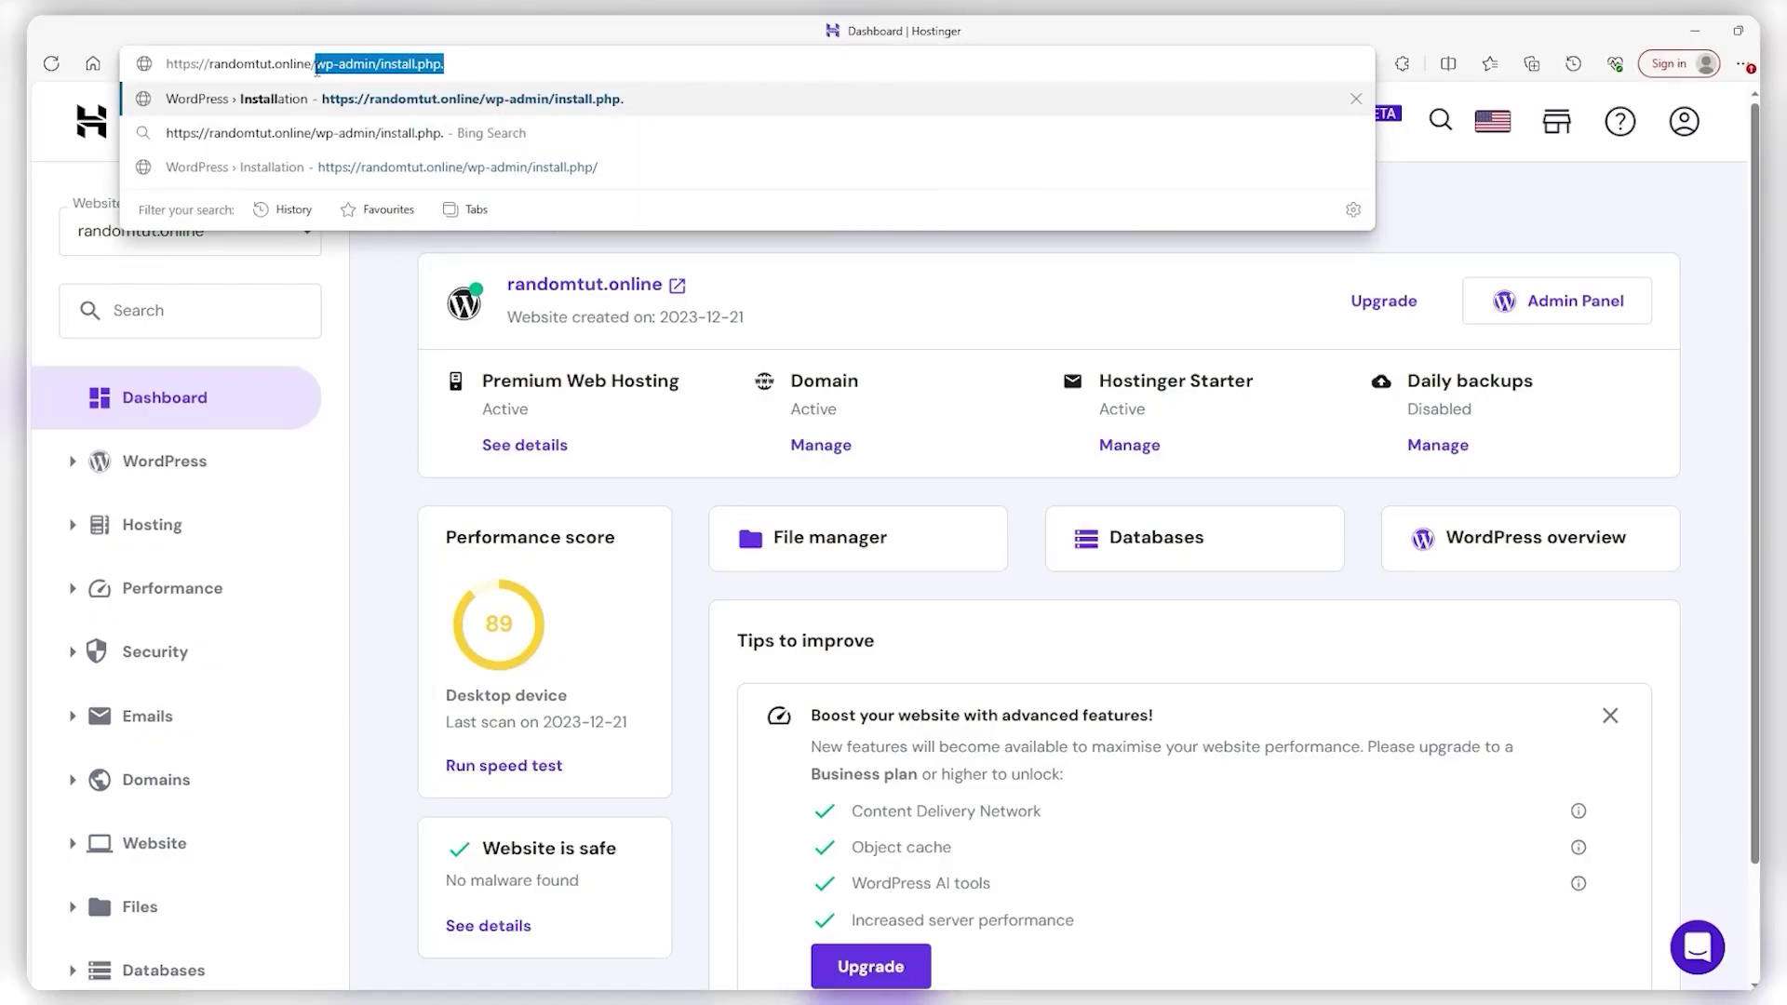
pyautogui.press('Return')
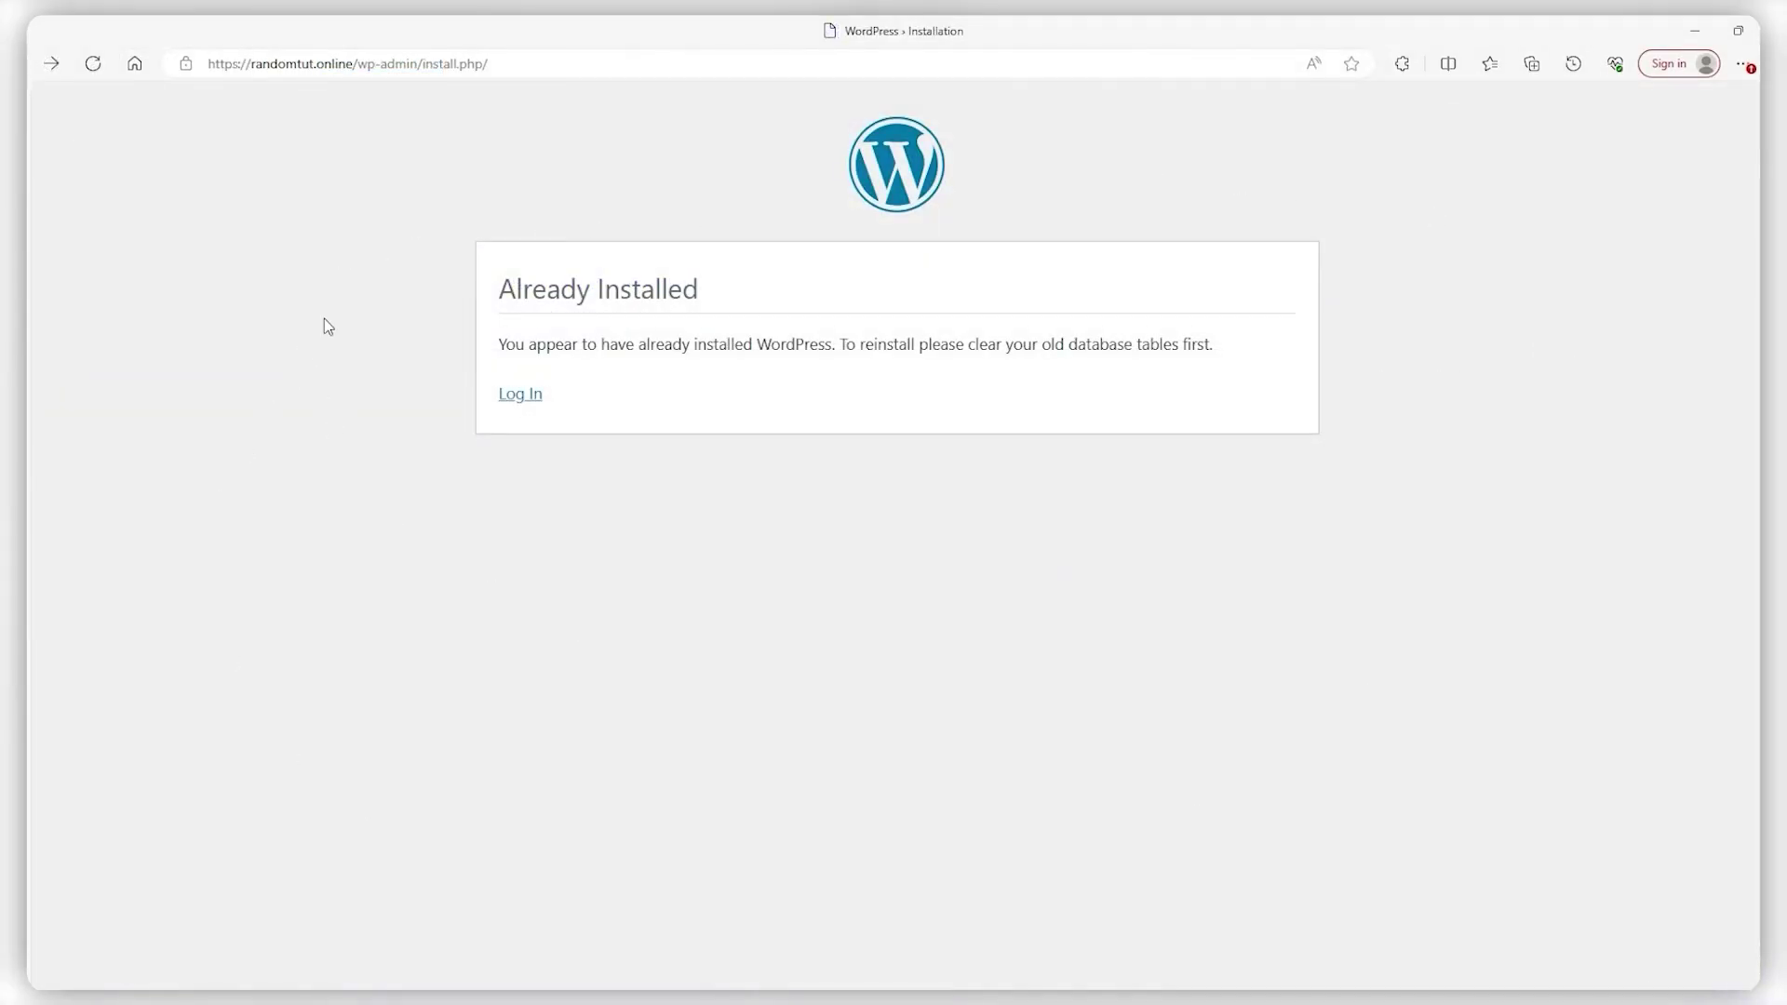
pyautogui.click(521, 400)
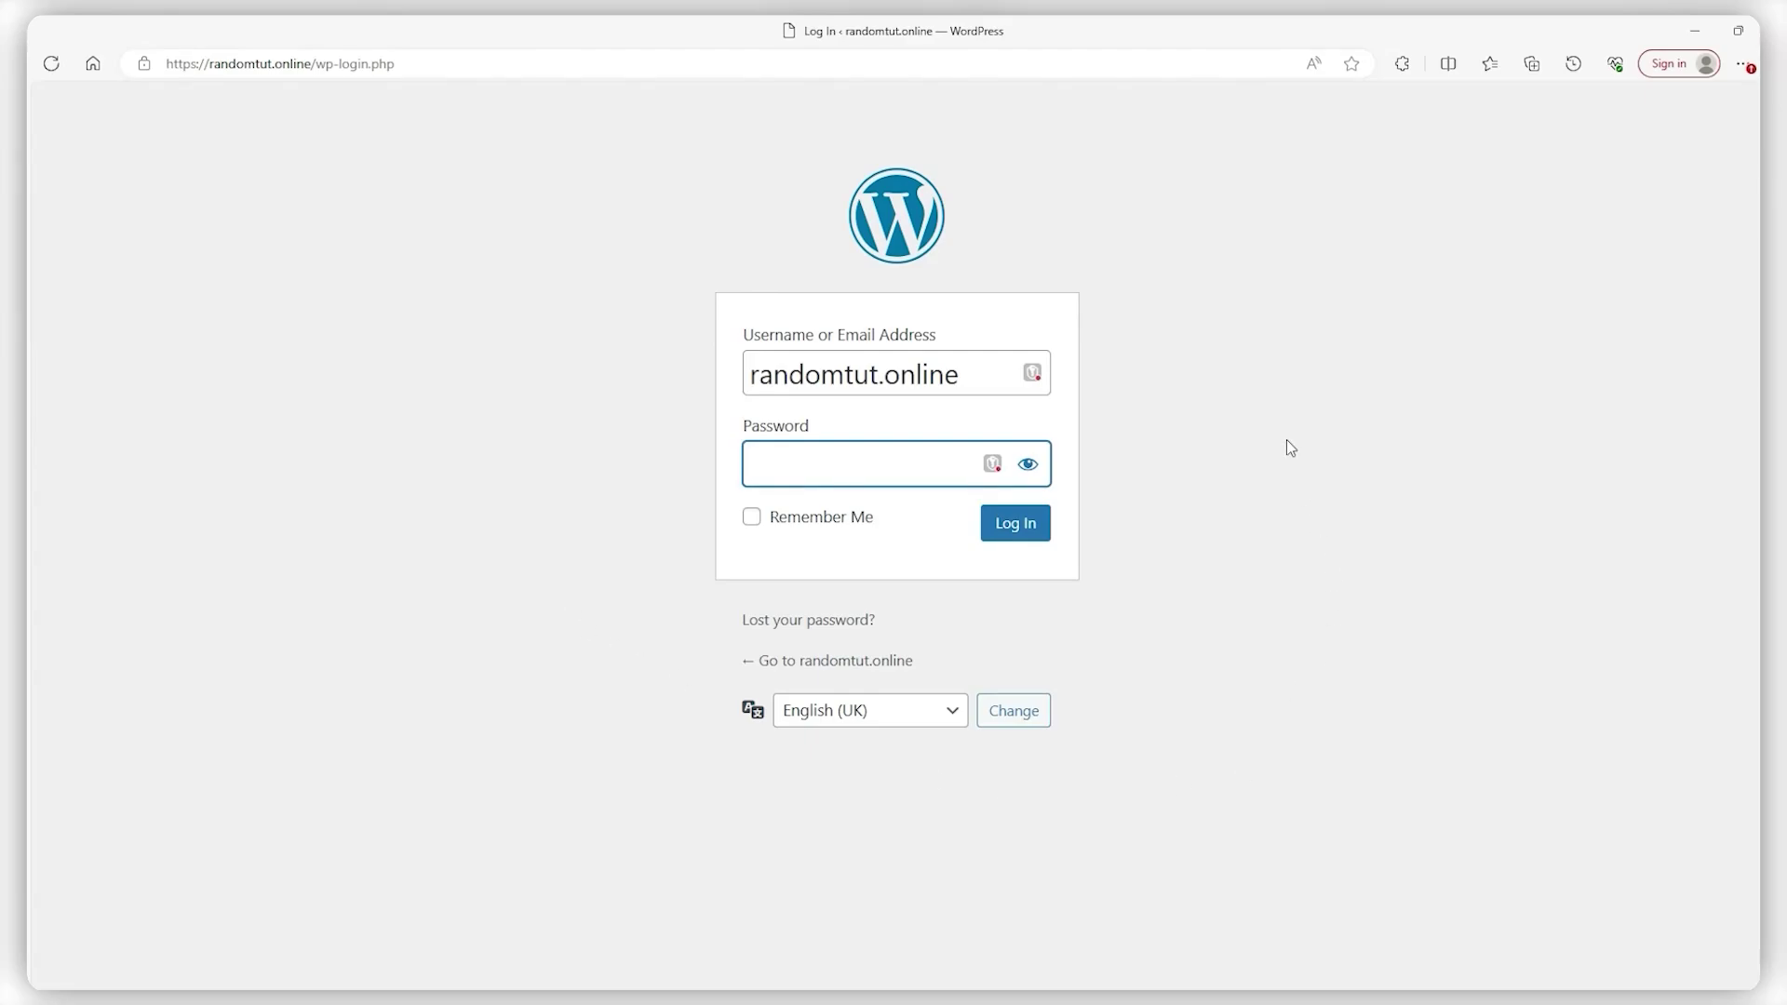
pyautogui.hotkey('alt', 'Left')
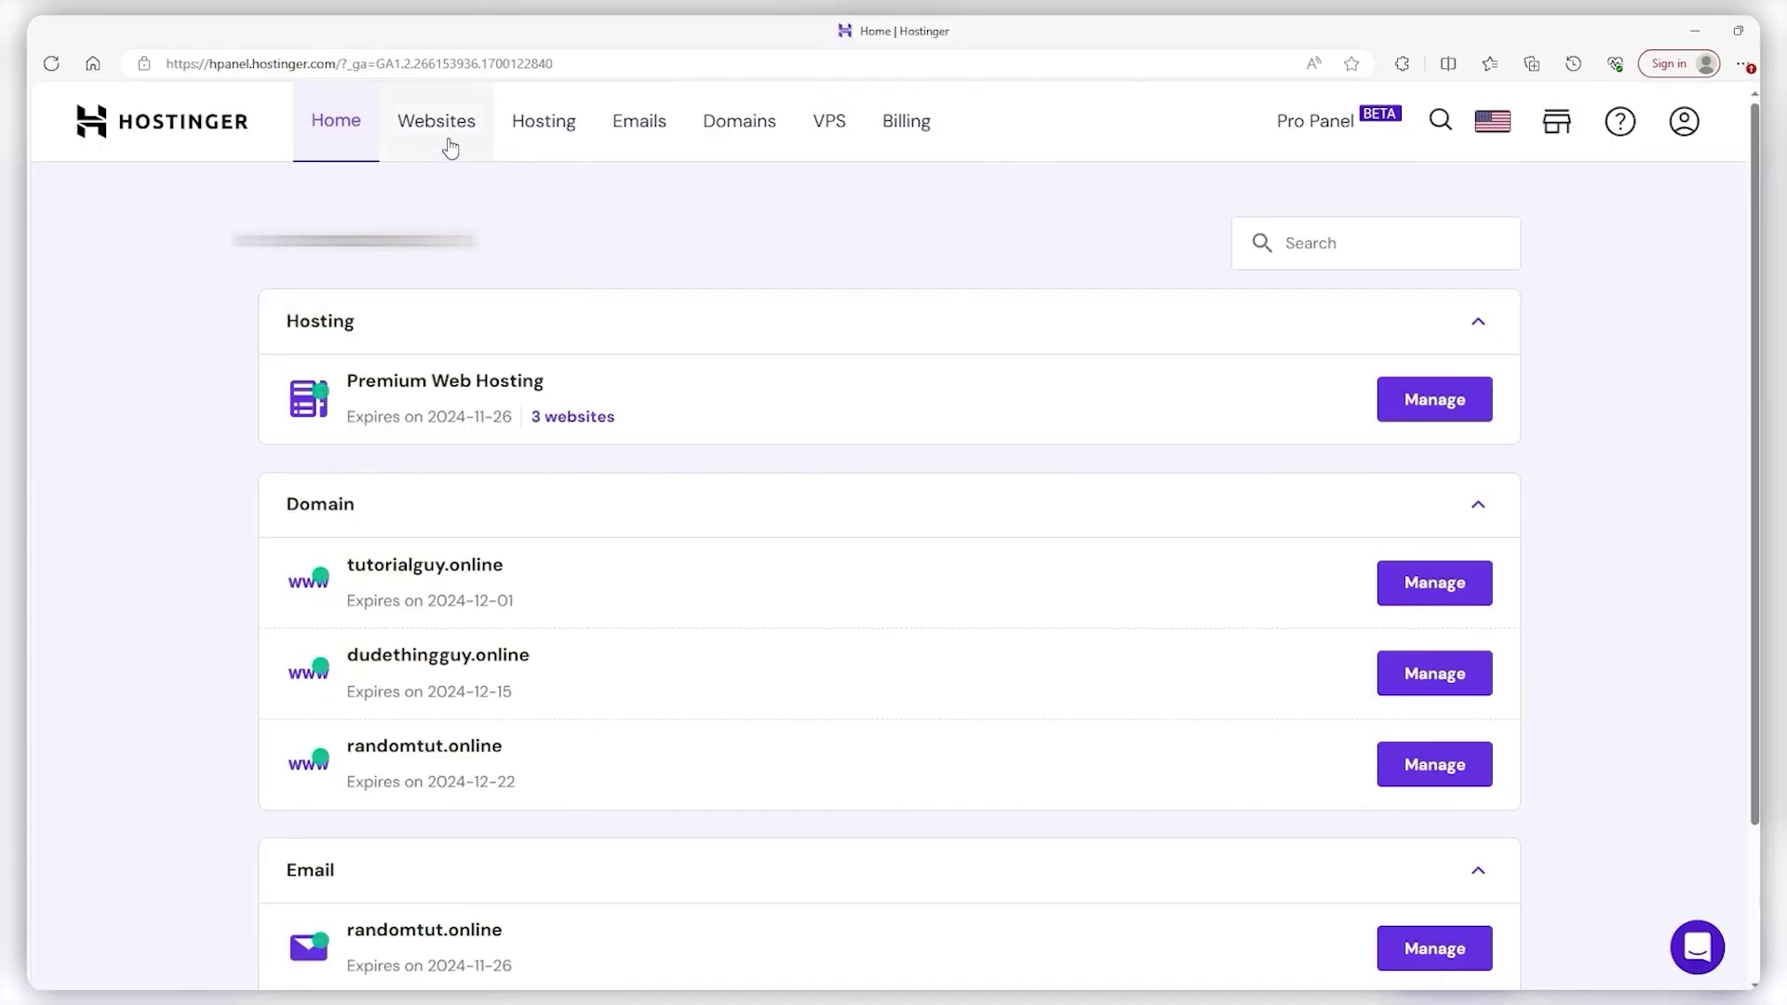
# Navigate Websites > Hosting to the randomtut.online dashboard, dismissing the websites popup
pyautogui.click(444, 142)
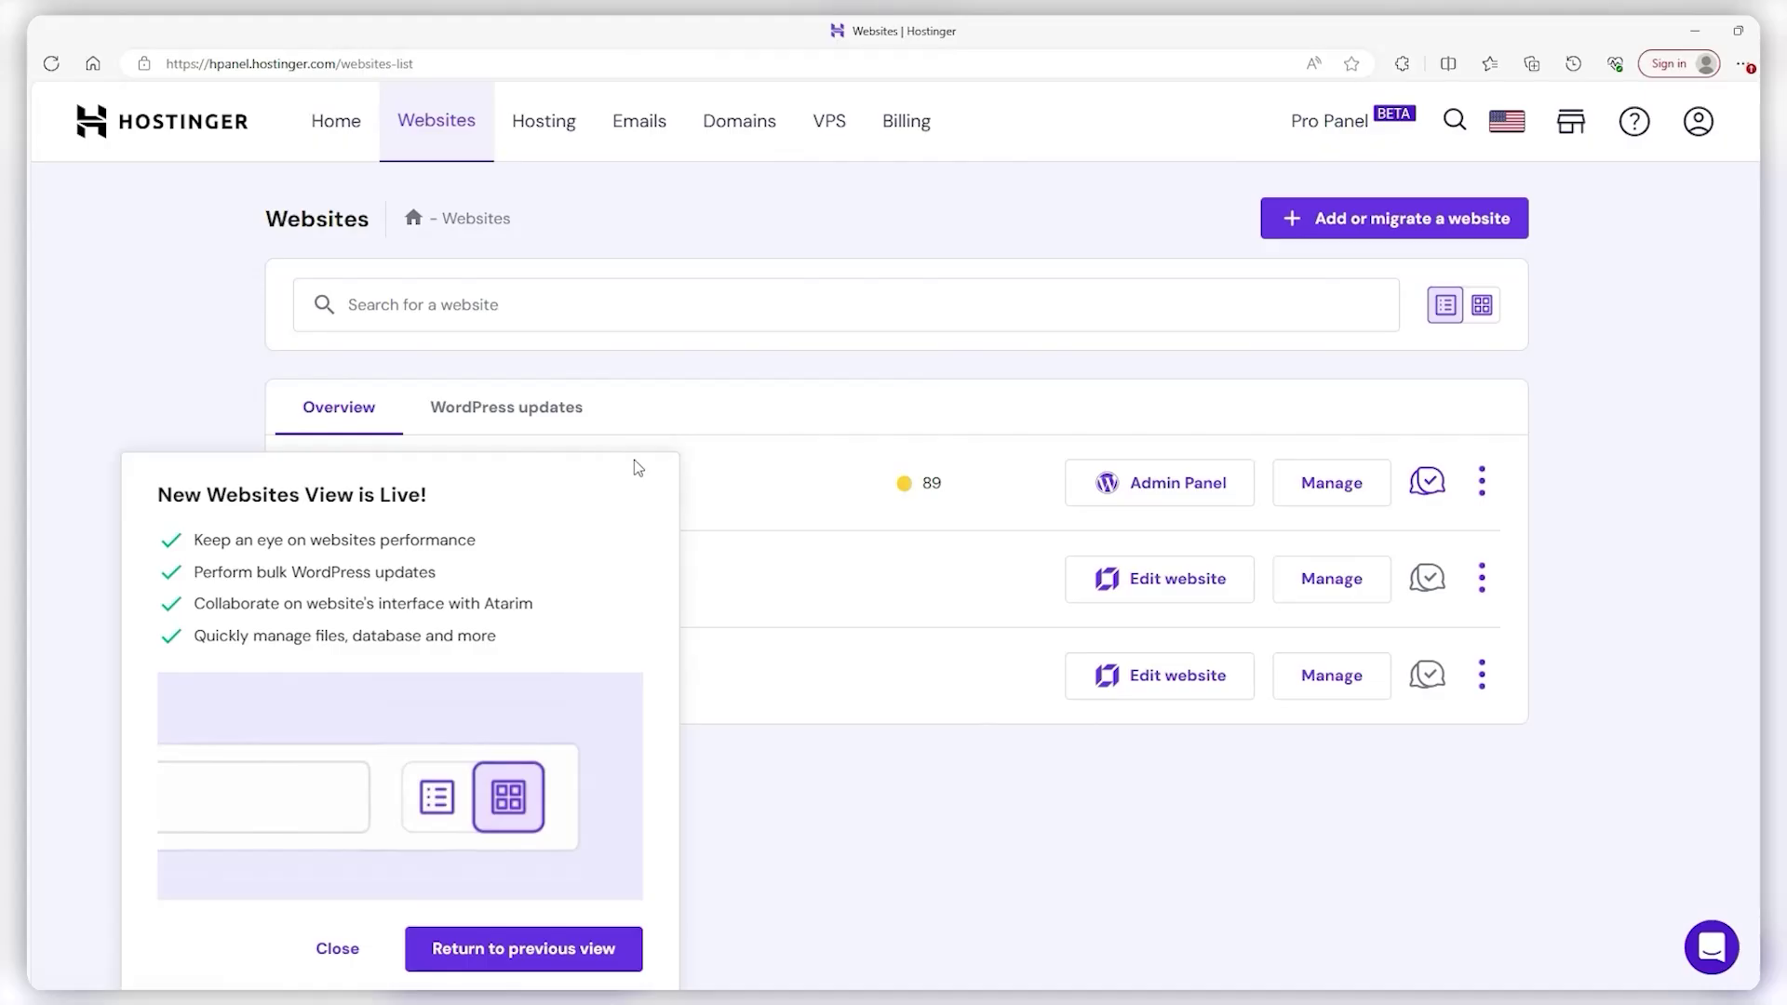
pyautogui.click(638, 467)
pyautogui.click(562, 121)
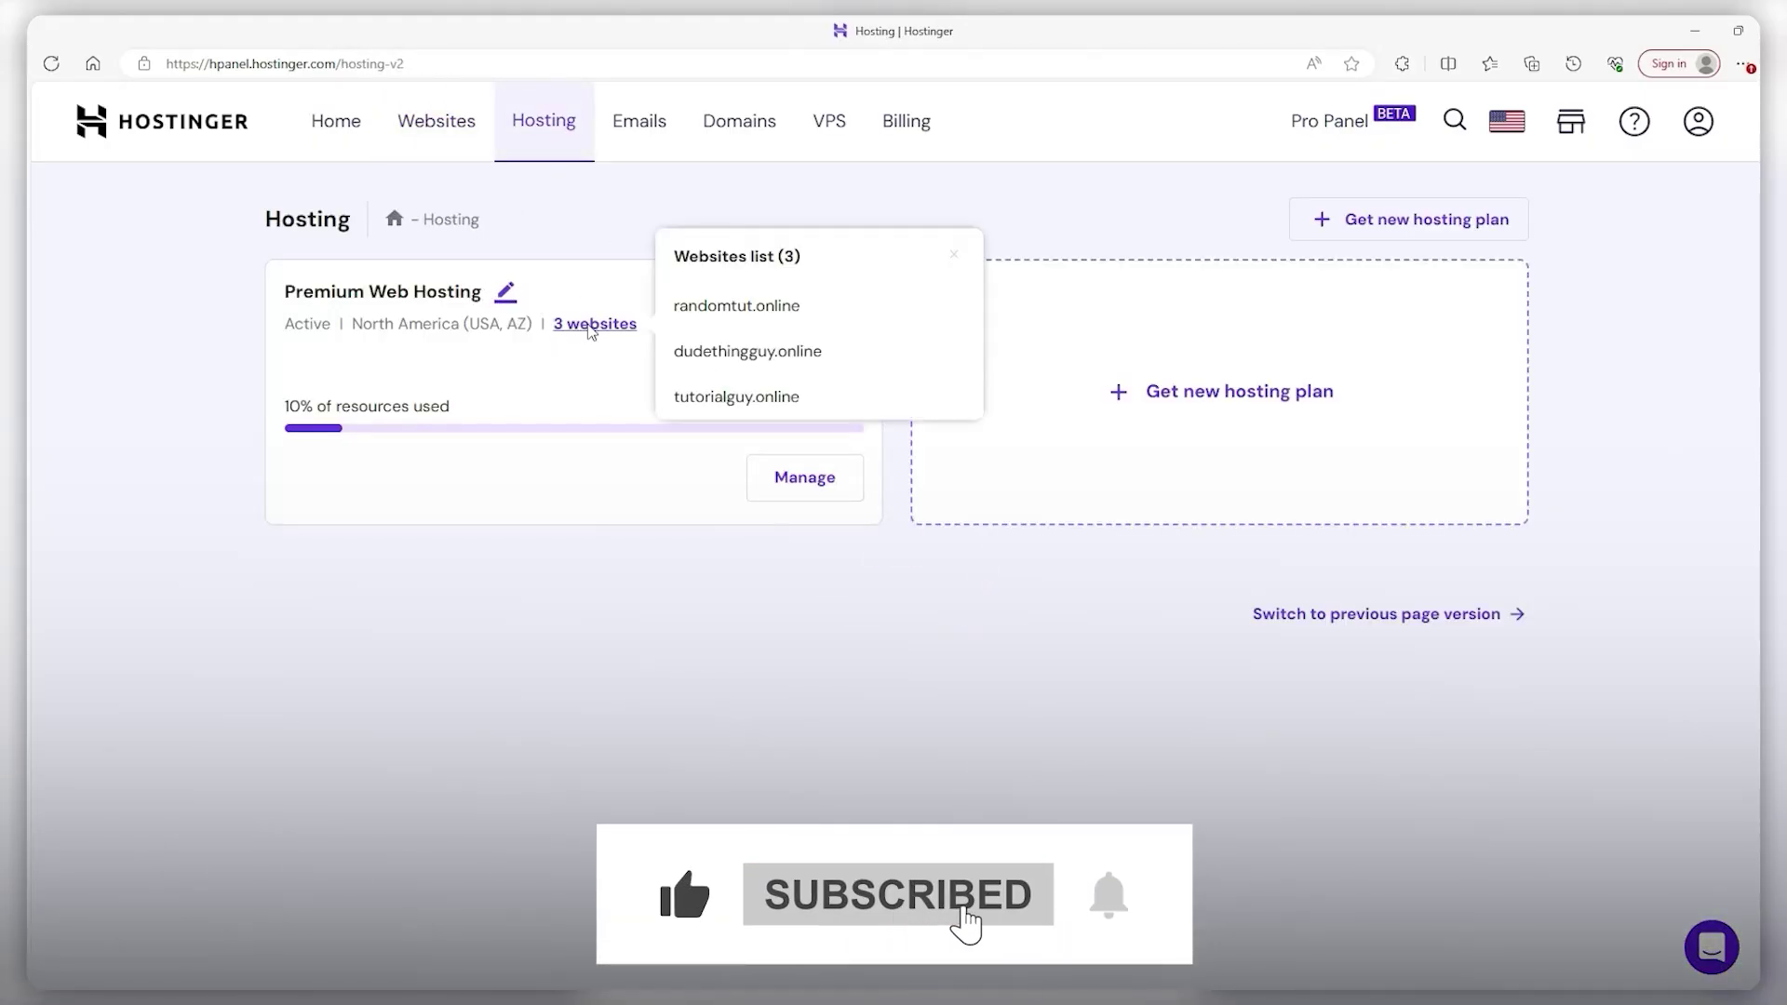
pyautogui.click(691, 310)
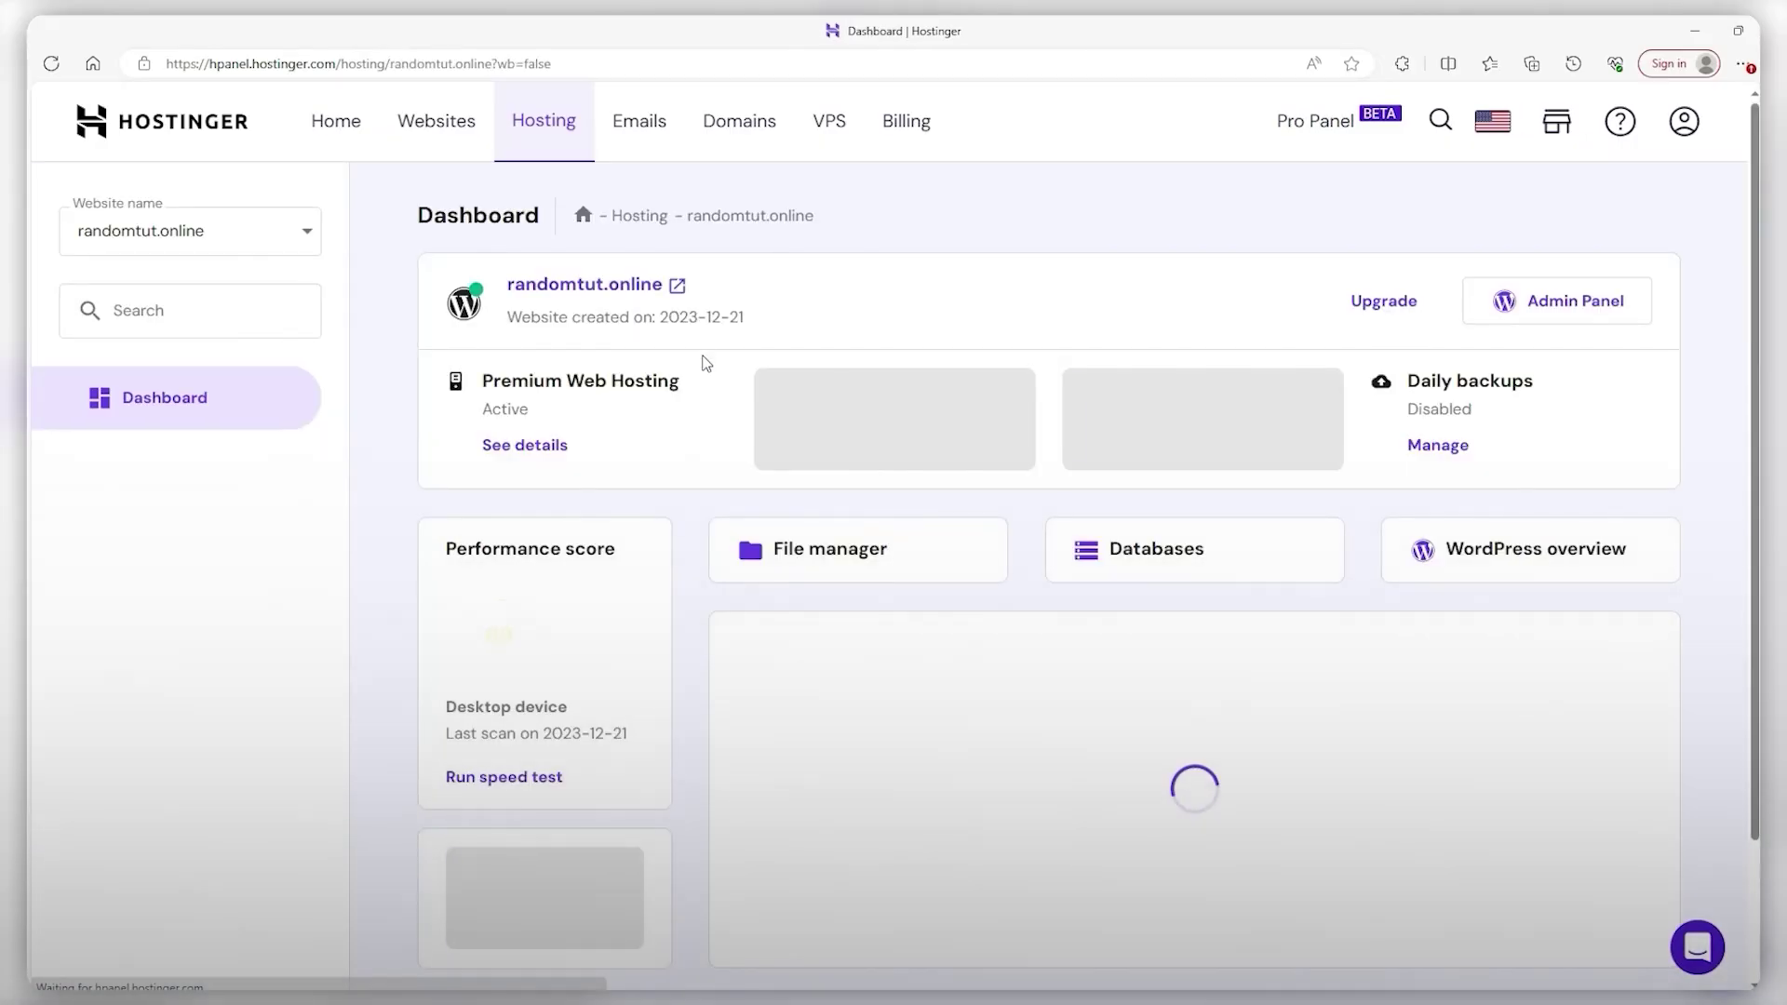
pyautogui.scroll(-3, 893, 549)
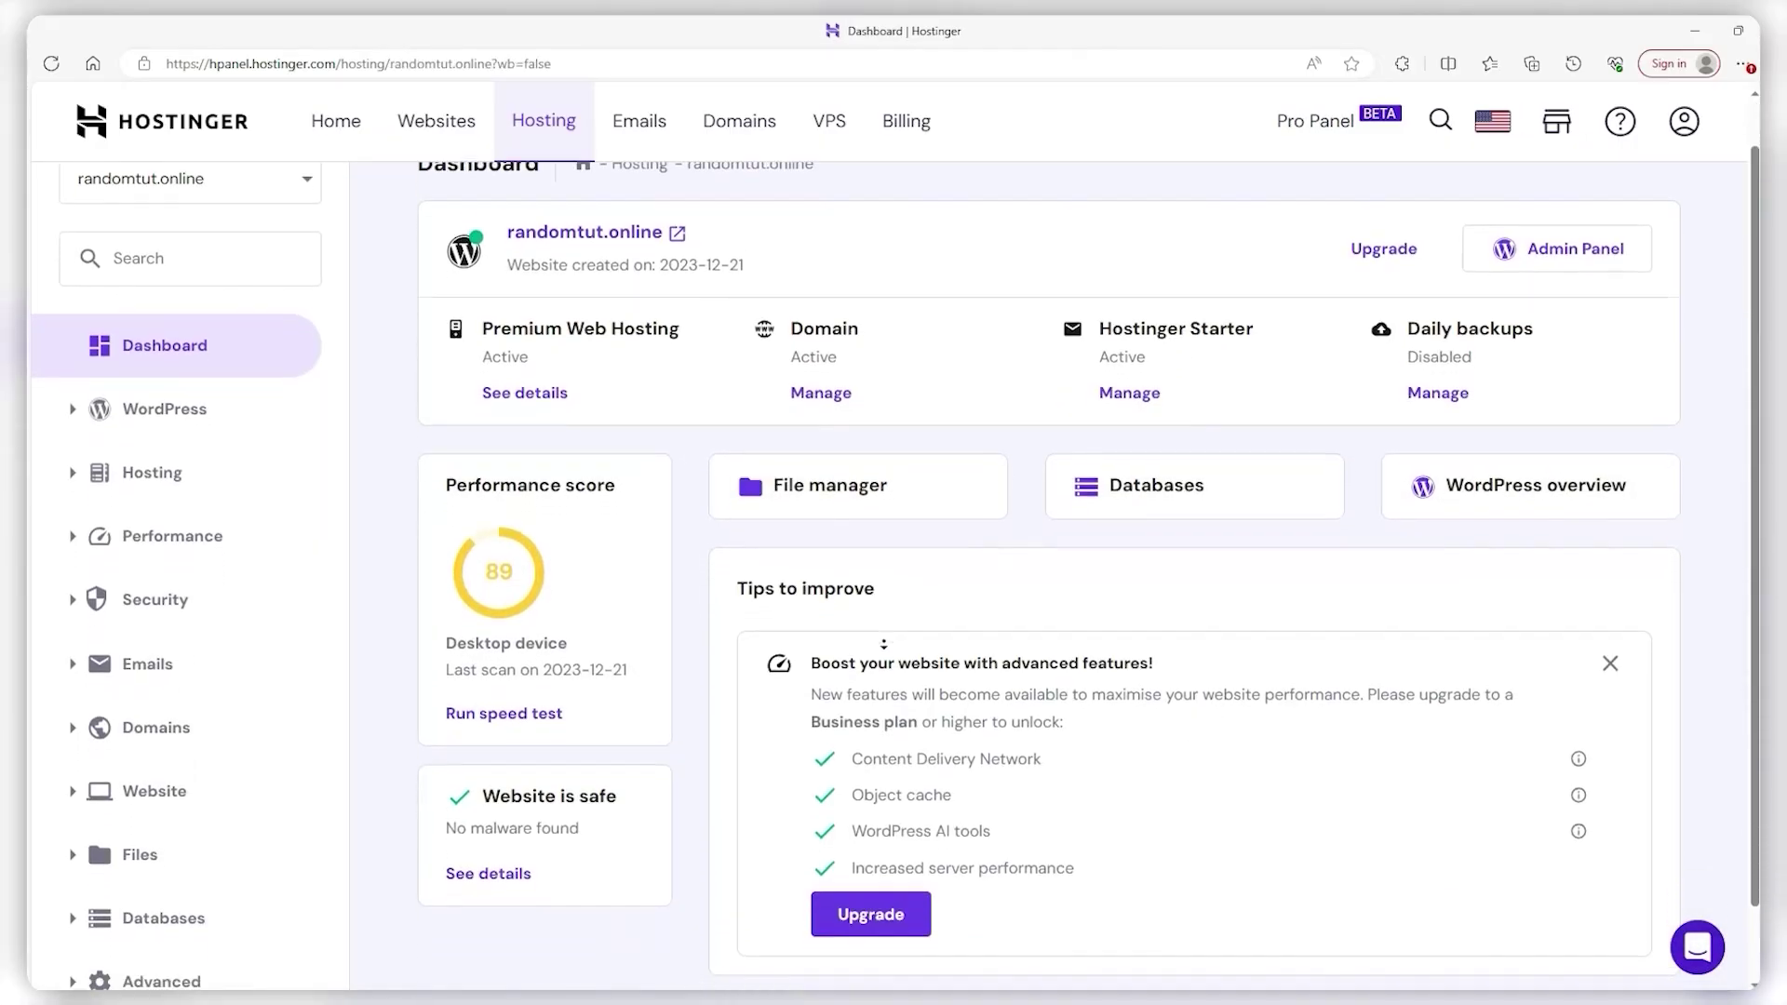